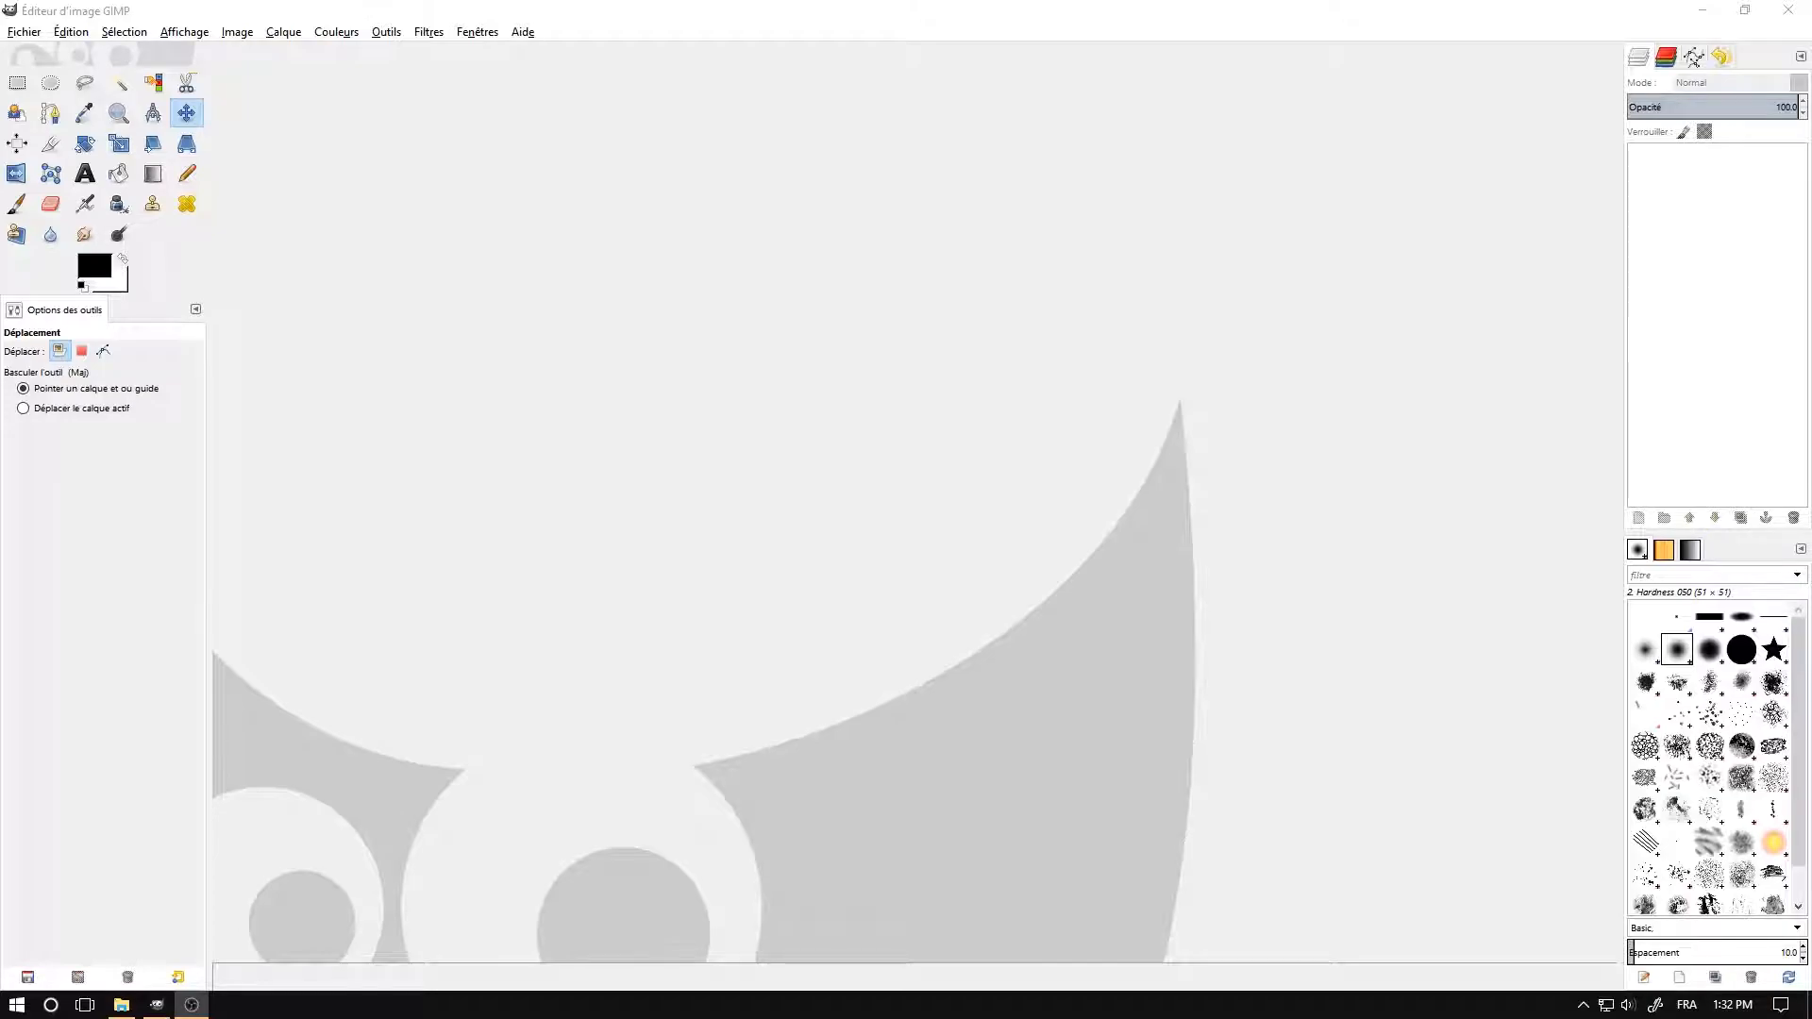
Set the Move tool to move the active layer
{"action": "left_click", "coordinate": [852, 636]}
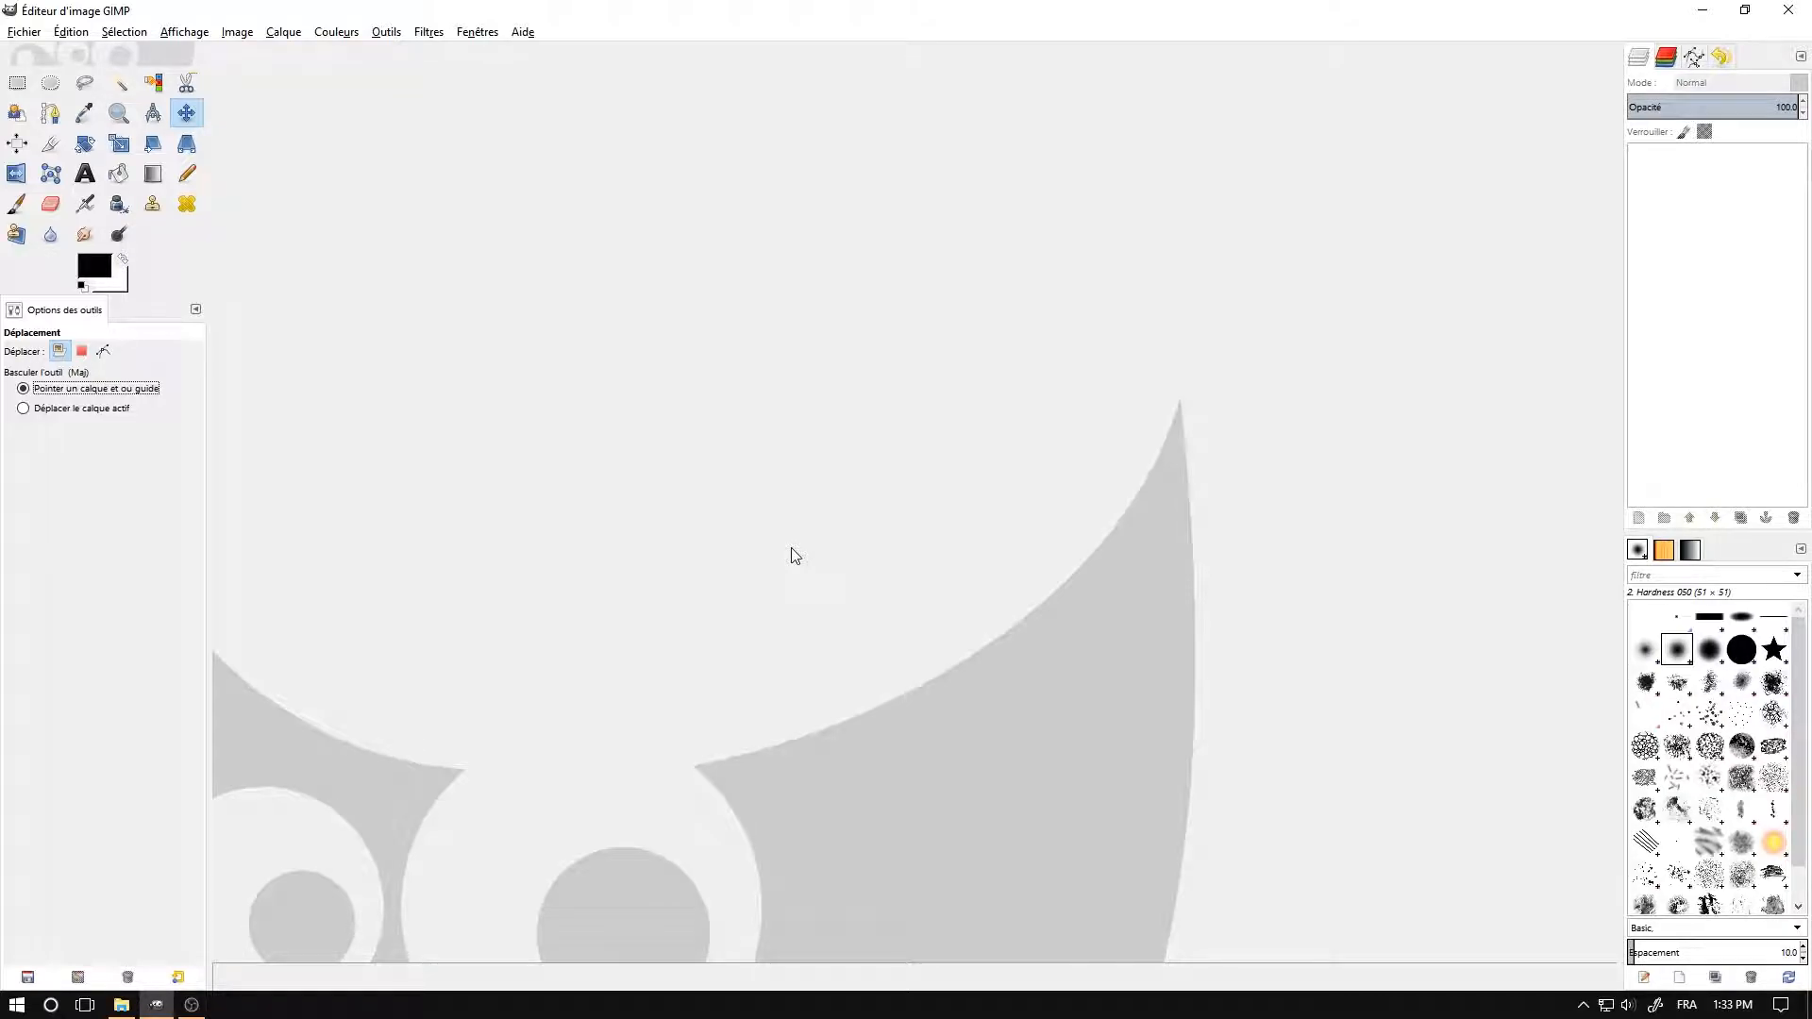
{"action": "left_click", "coordinate": [187, 114]}
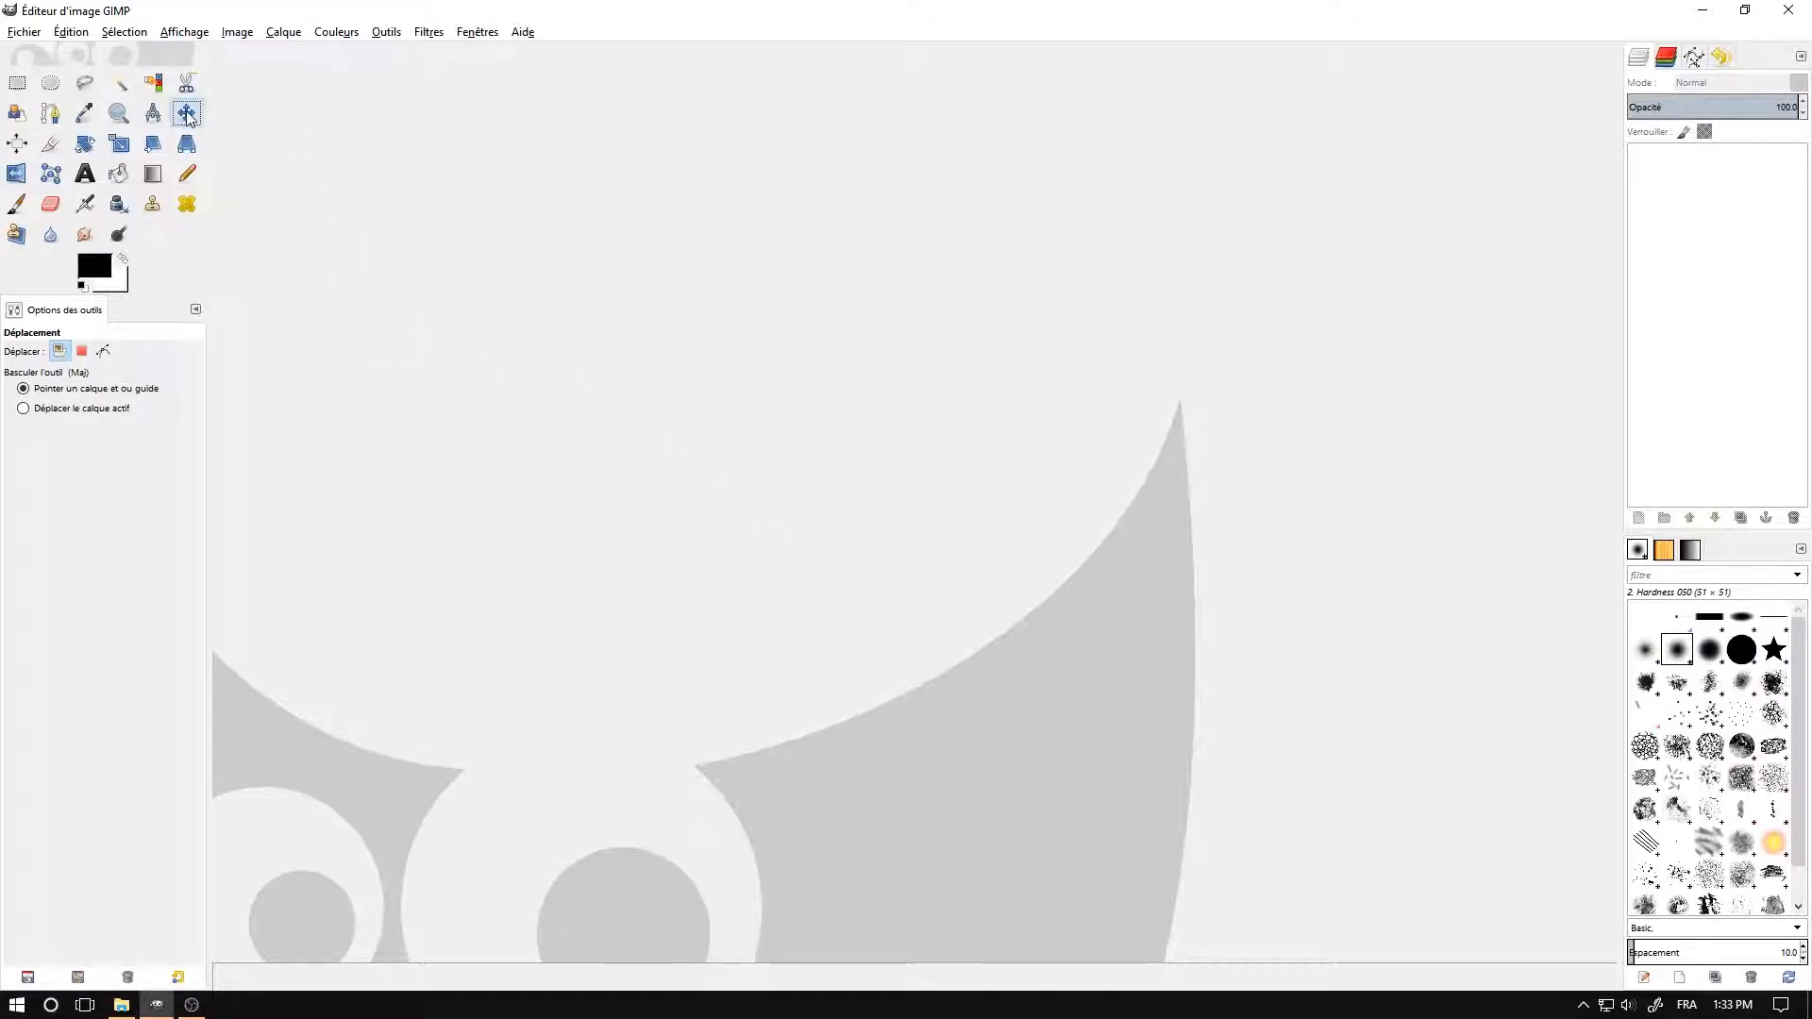
{"action": "left_click", "coordinate": [80, 415]}
{"action": "left_click", "coordinate": [25, 32]}
{"action": "left_click", "coordinate": [73, 92]}
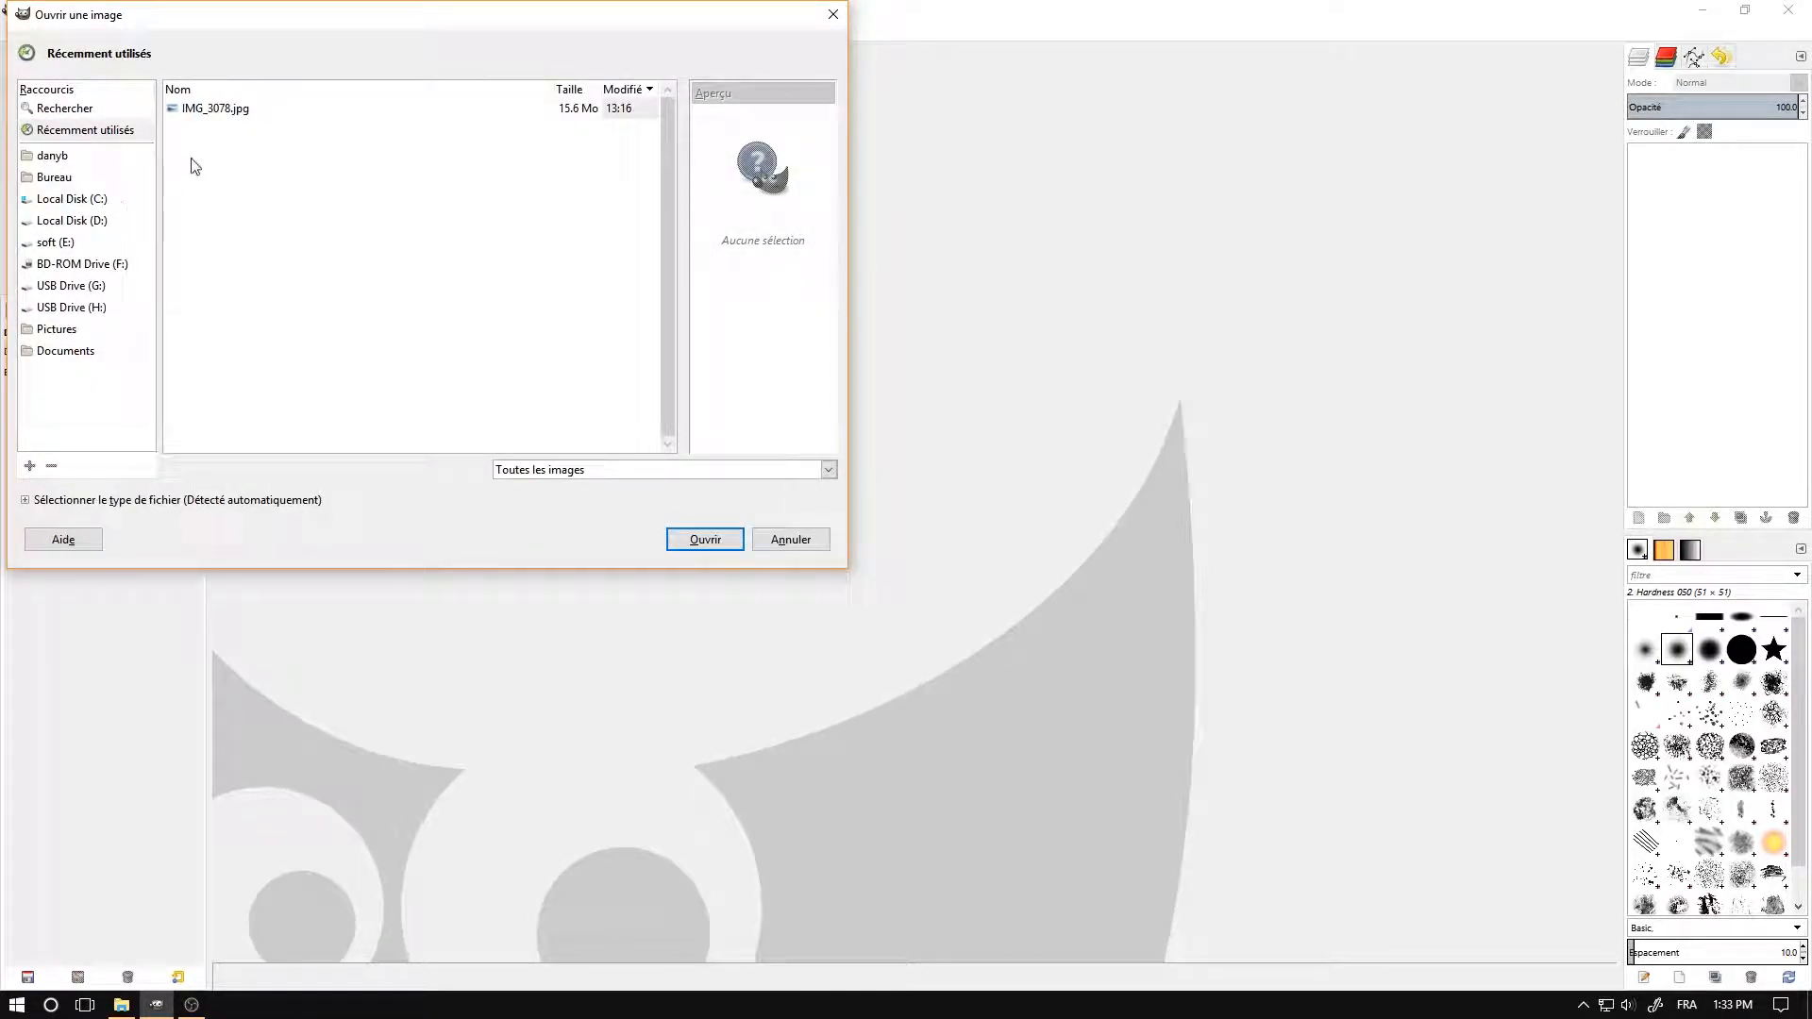
{"action": "left_click", "coordinate": [212, 109]}
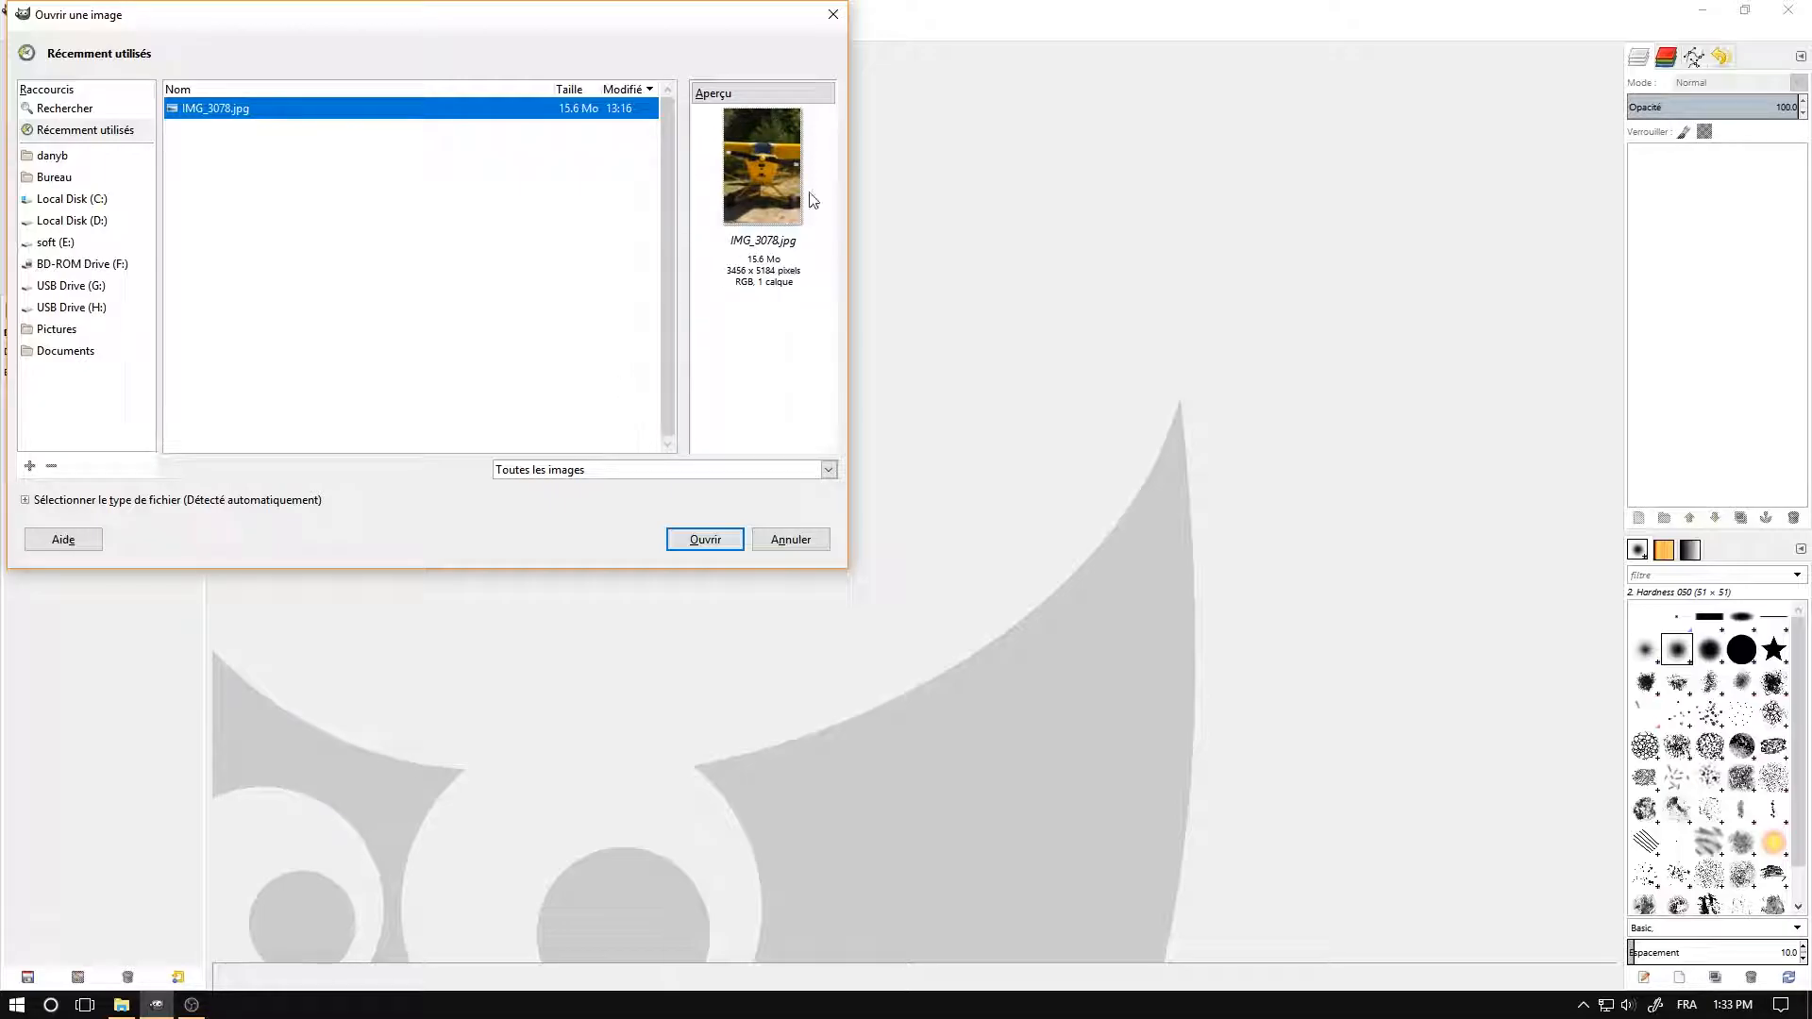
{"action": "left_click", "coordinate": [814, 540]}
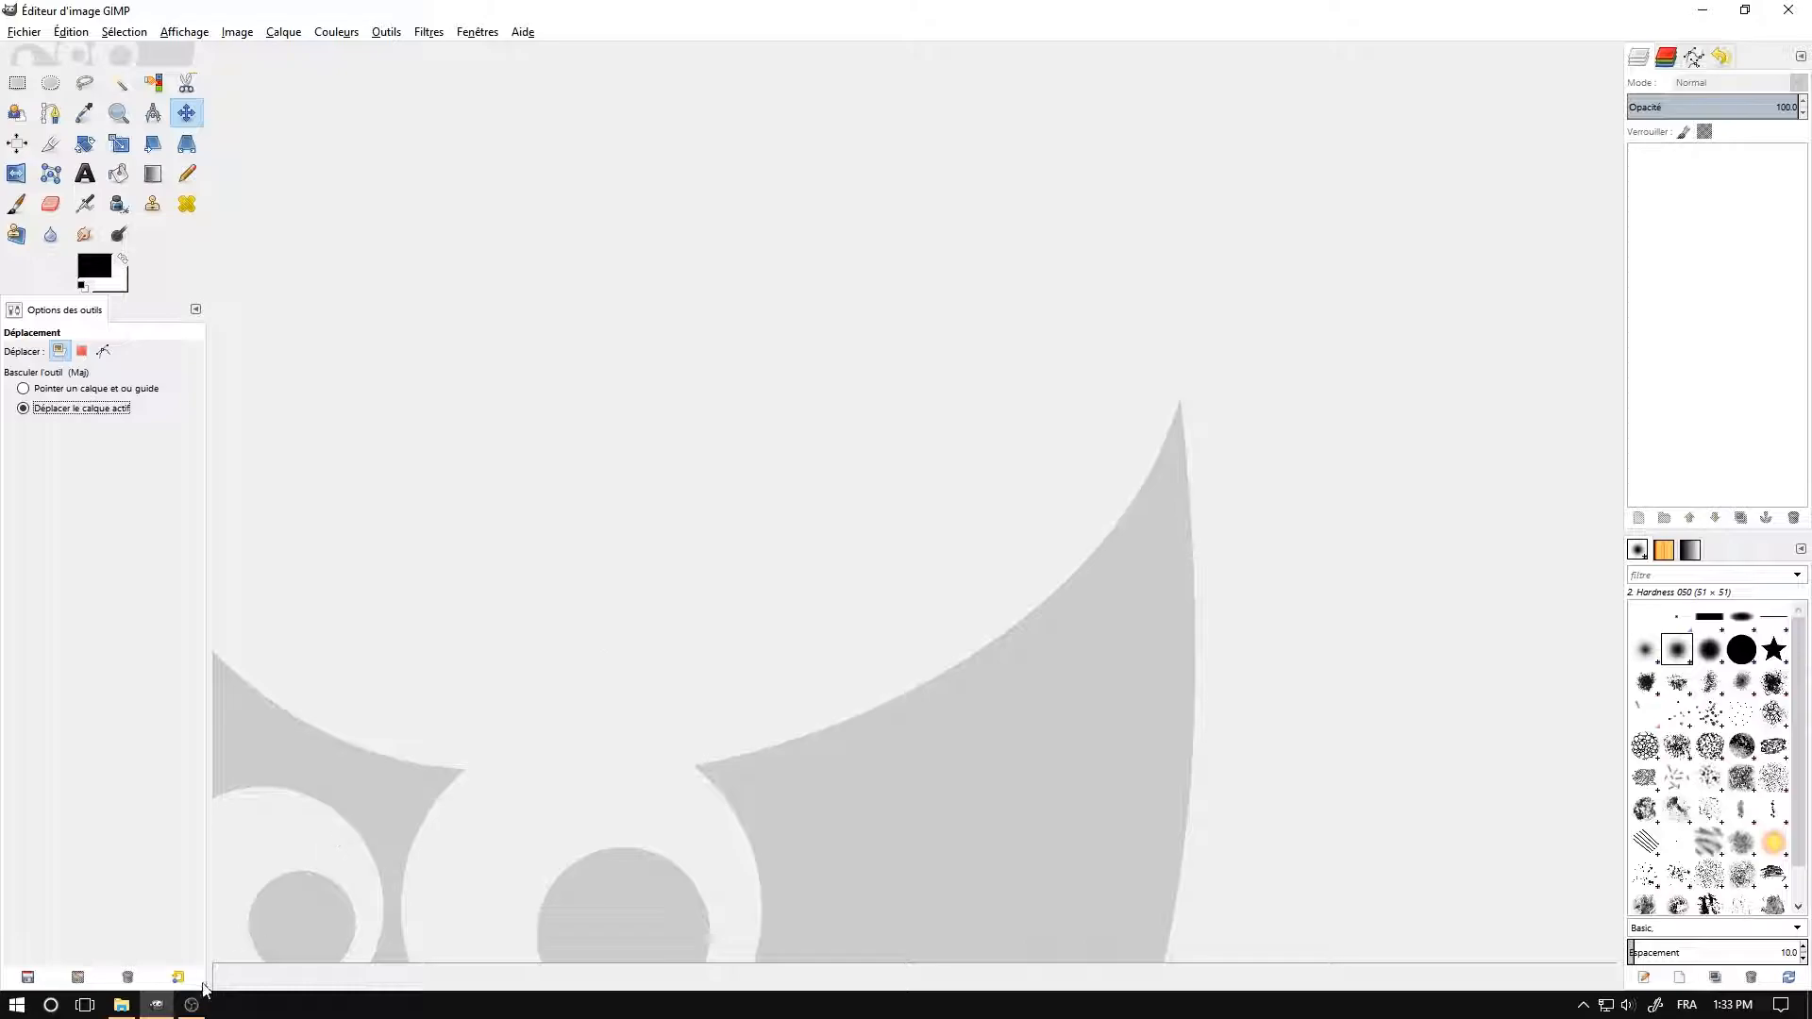
Switch to File Explorer and bring IMG_3078.jpg from the Pictures folder into GIMP as a new image
{"action": "left_click", "coordinate": [121, 1004]}
{"action": "left_click_drag", "start_coordinate": [1157, 390], "coordinate": [1224, 215]}
{"action": "left_click_drag", "start_coordinate": [1376, 634], "coordinate": [1368, 697]}
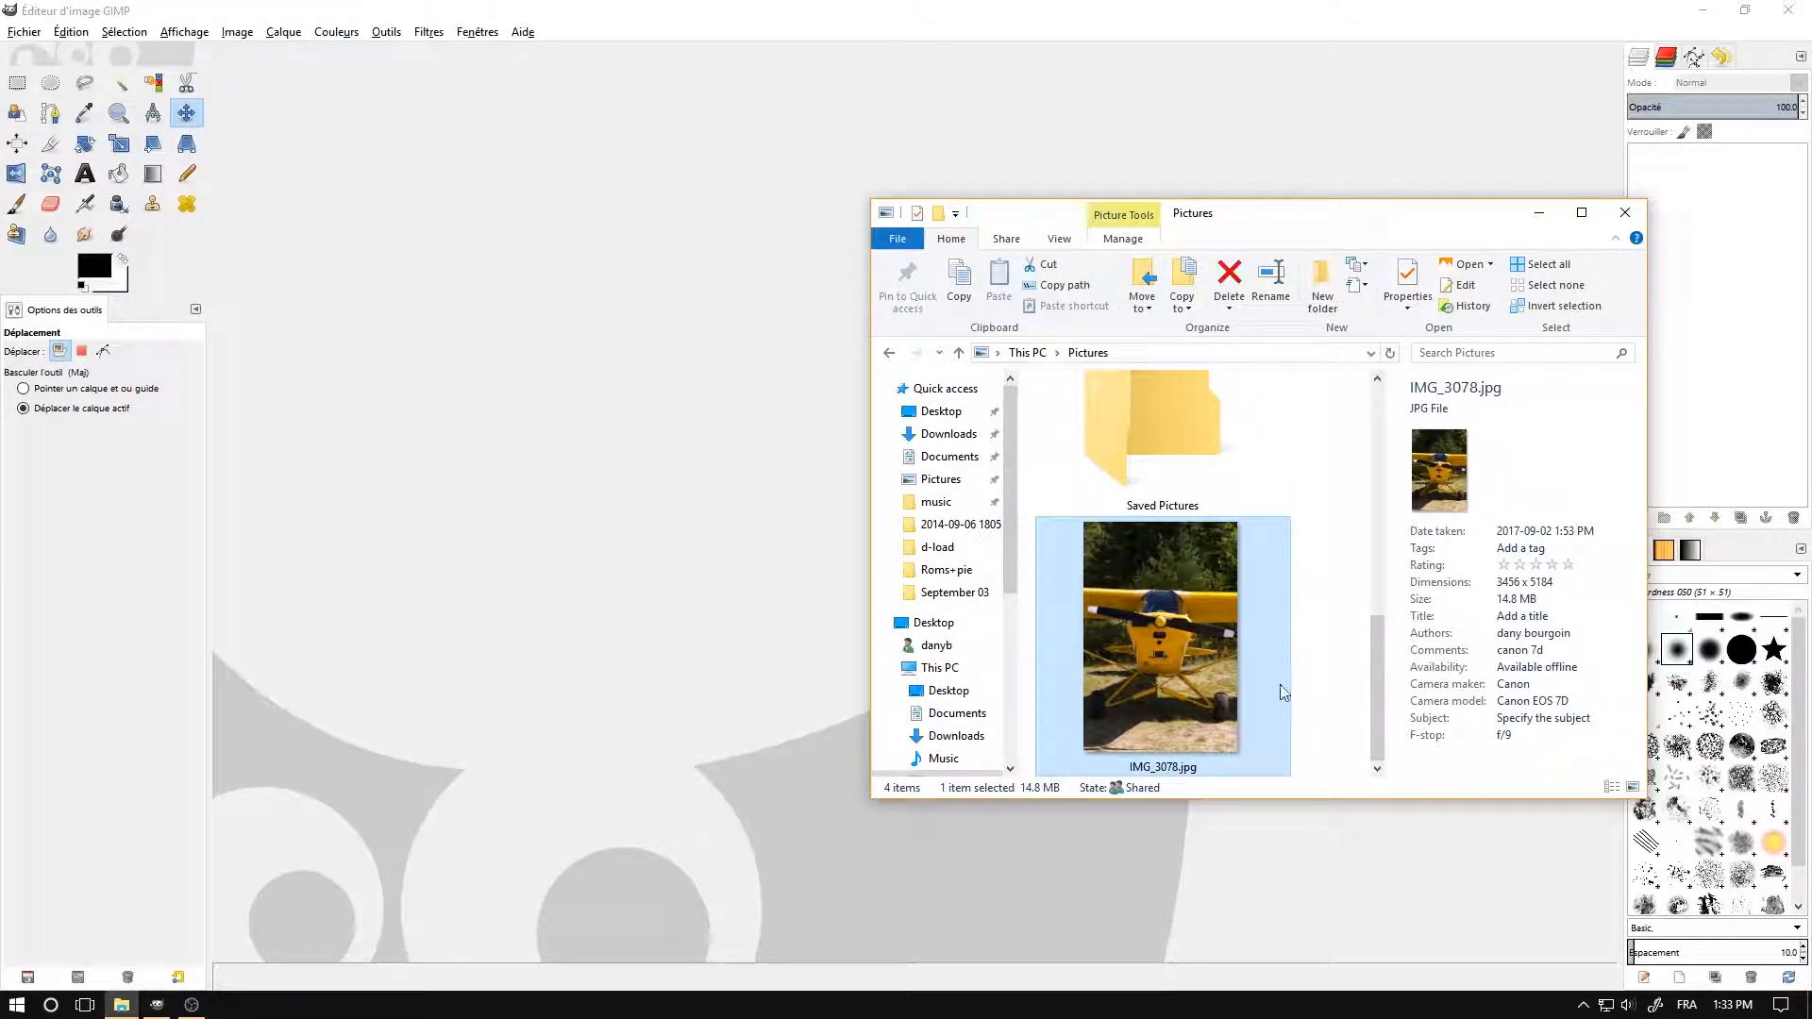
{"action": "left_click_drag", "start_coordinate": [1170, 662], "coordinate": [664, 607]}
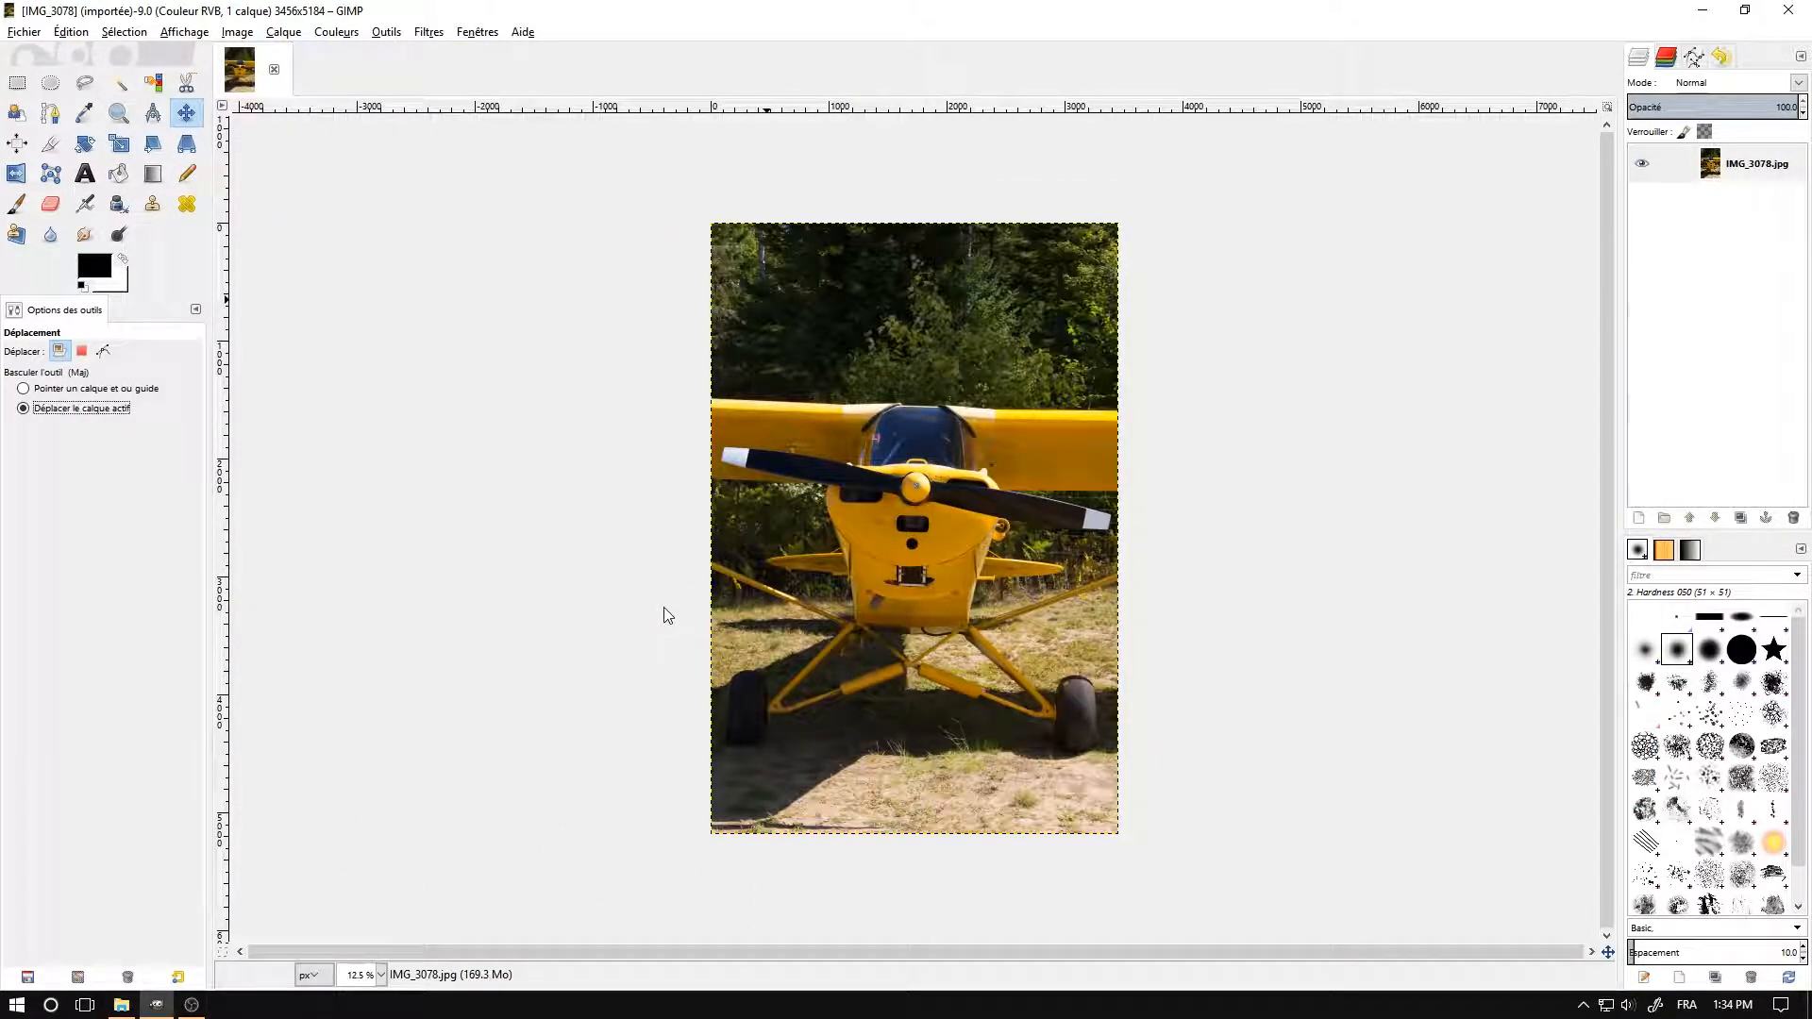
Rename the photo's layer as "original"
{"action": "left_click", "coordinate": [1736, 175]}
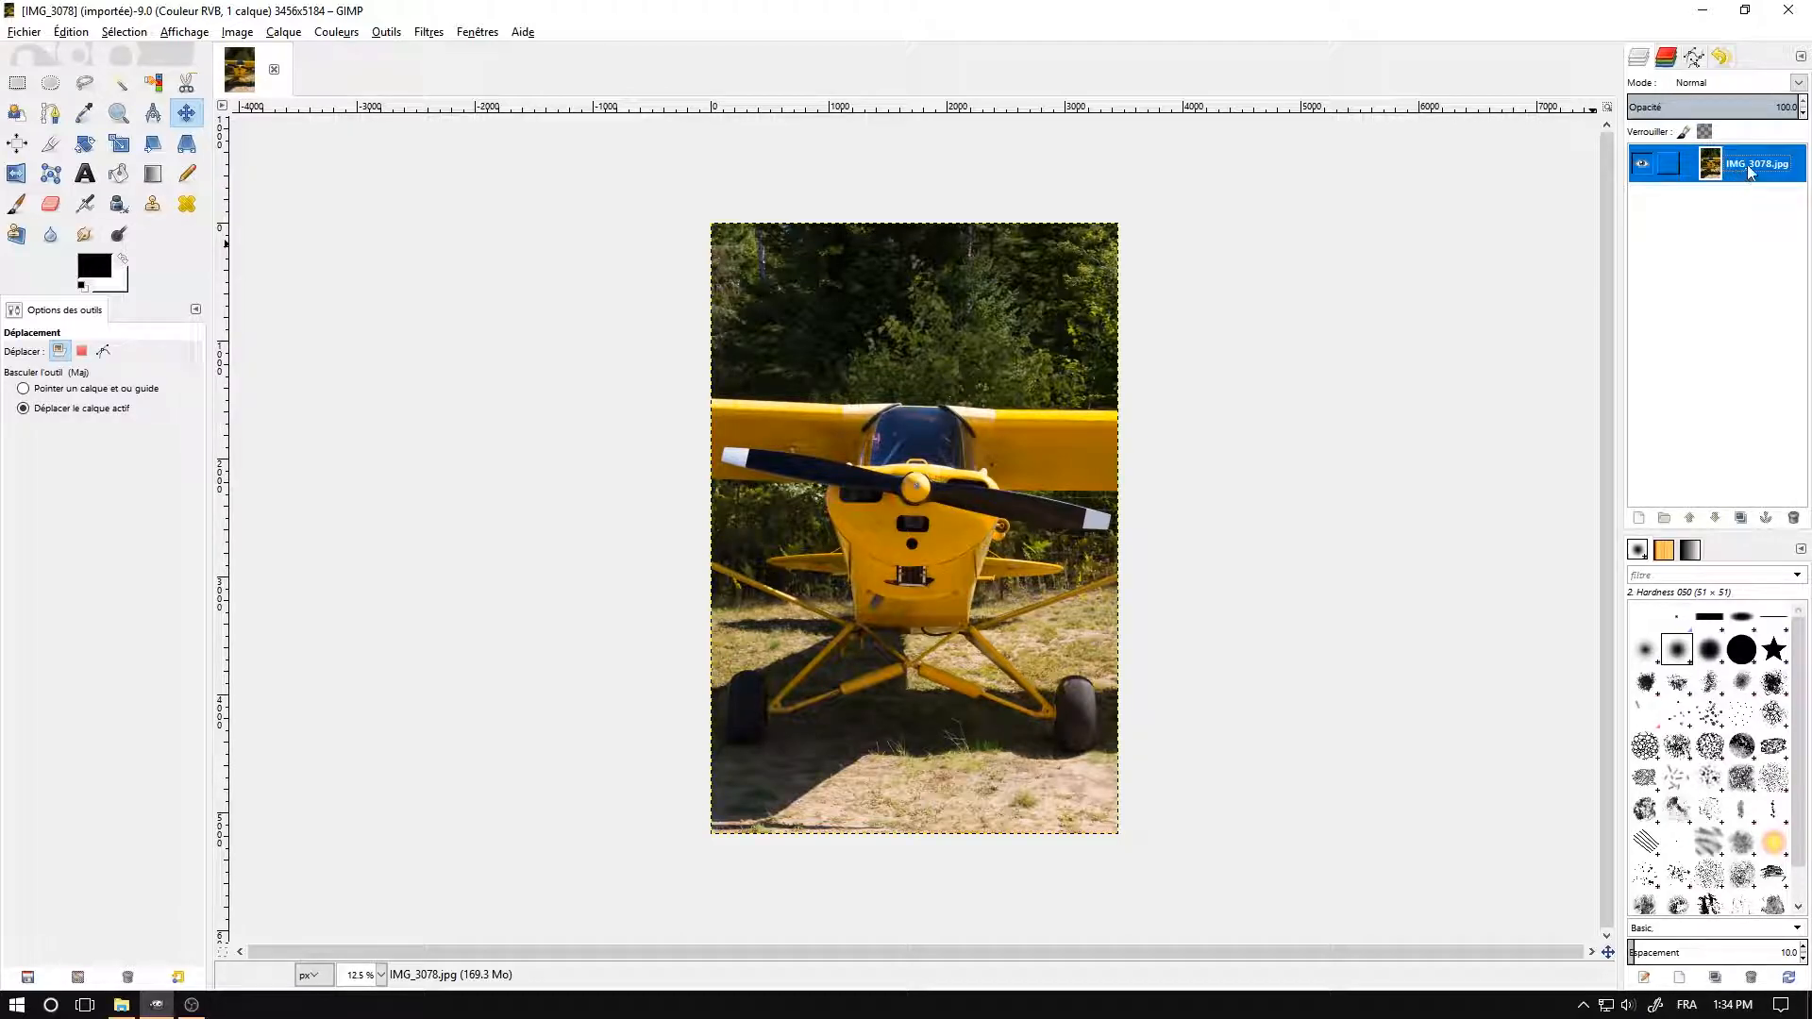
{"action": "double_click", "coordinate": [1748, 162]}
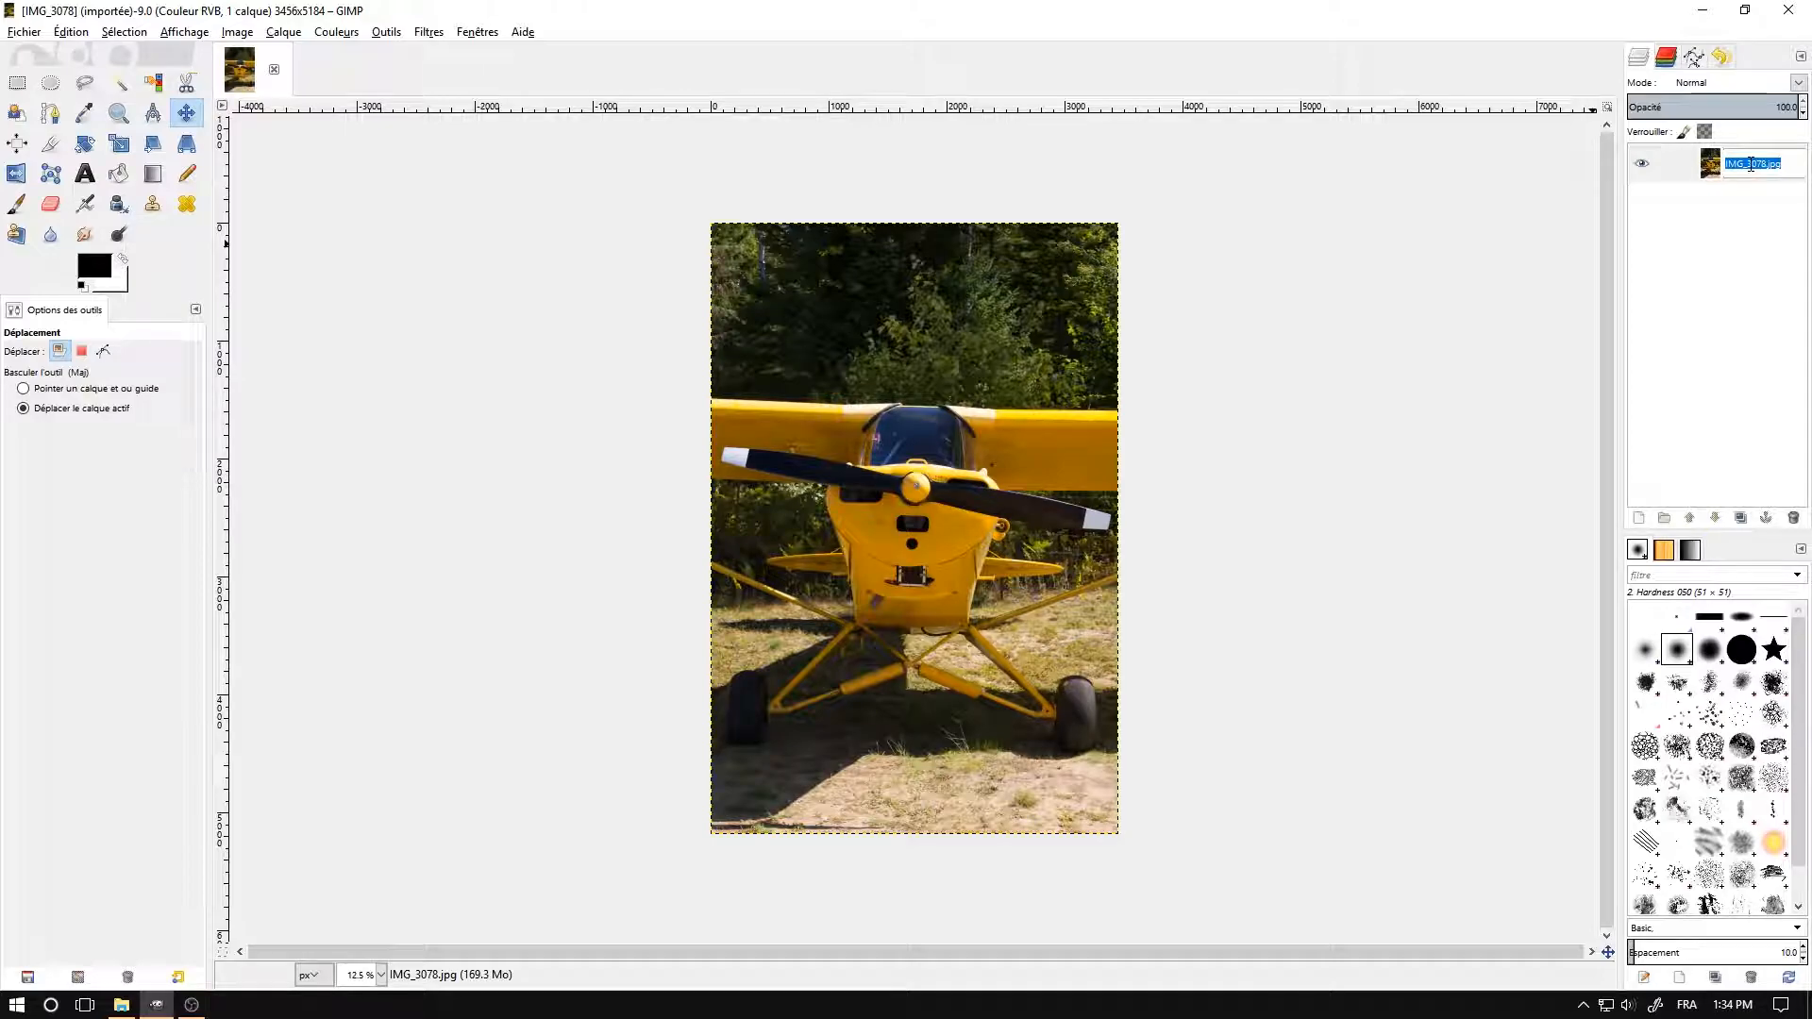
{"action": "type", "text": "original"}
{"action": "key", "text": "Return"}
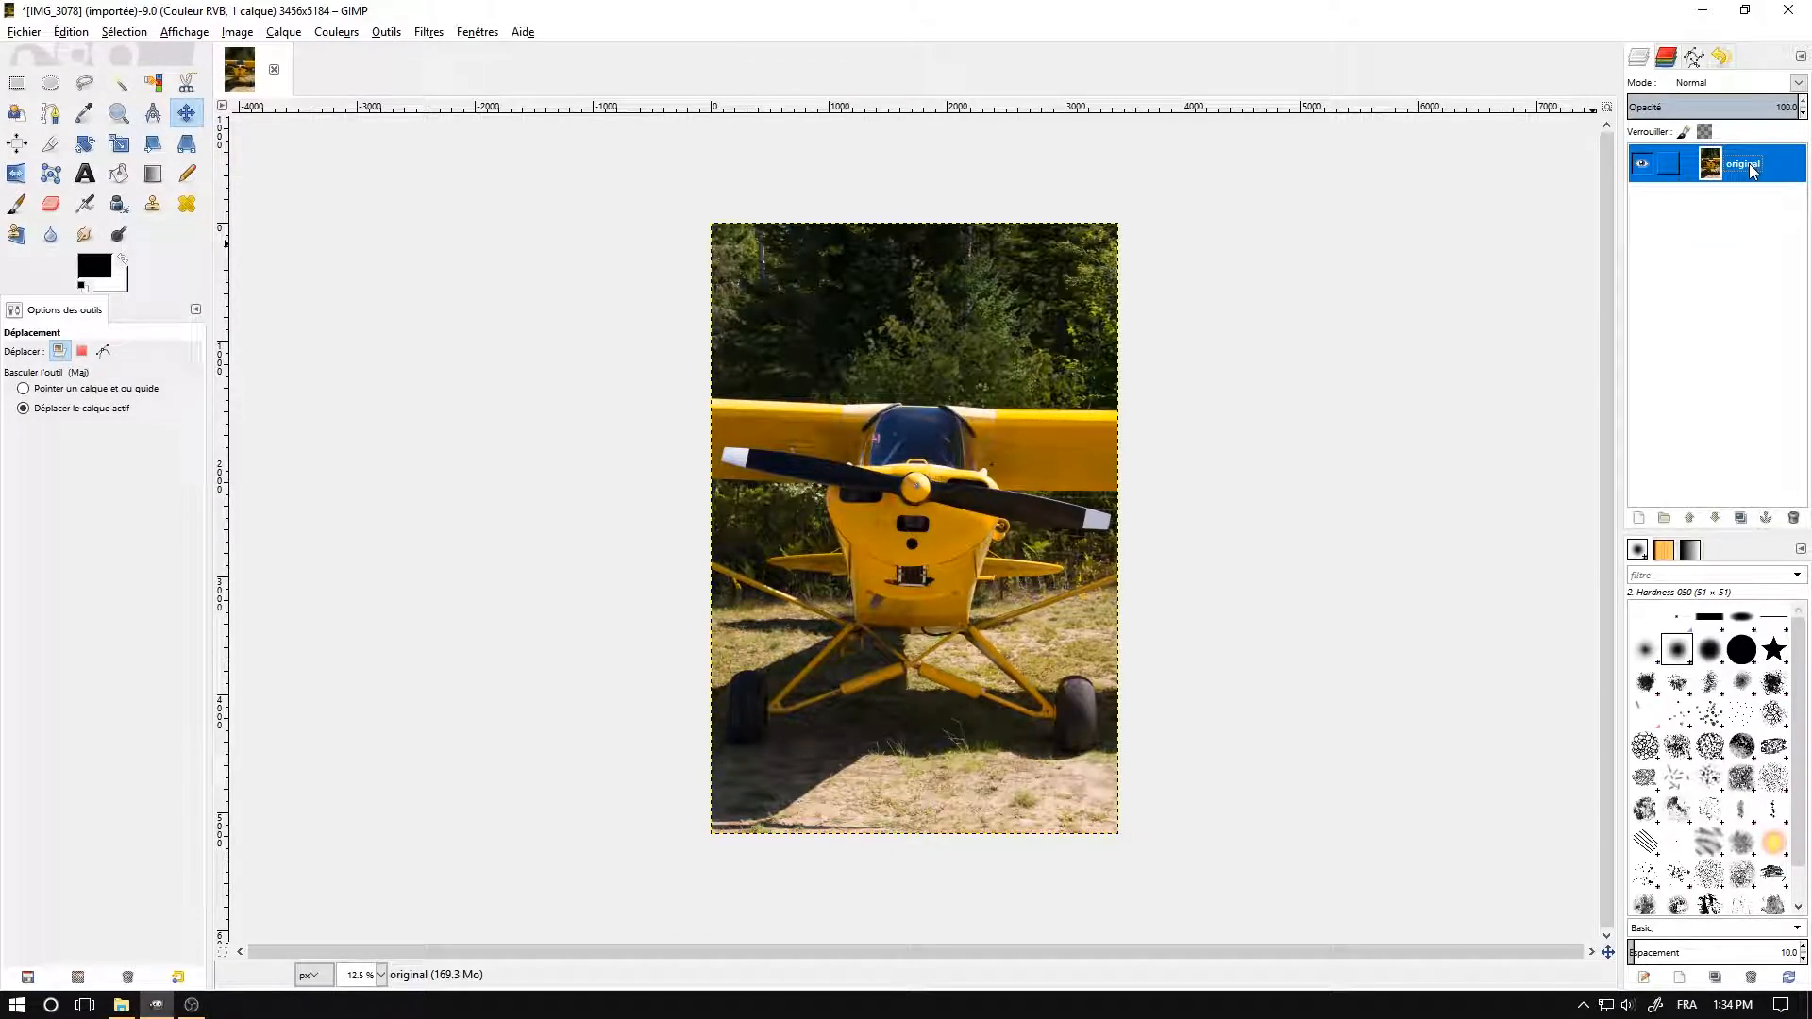
Duplicate the original layer and open the Hue-Saturation adjustment for the copy
{"action": "left_click", "coordinate": [1741, 521]}
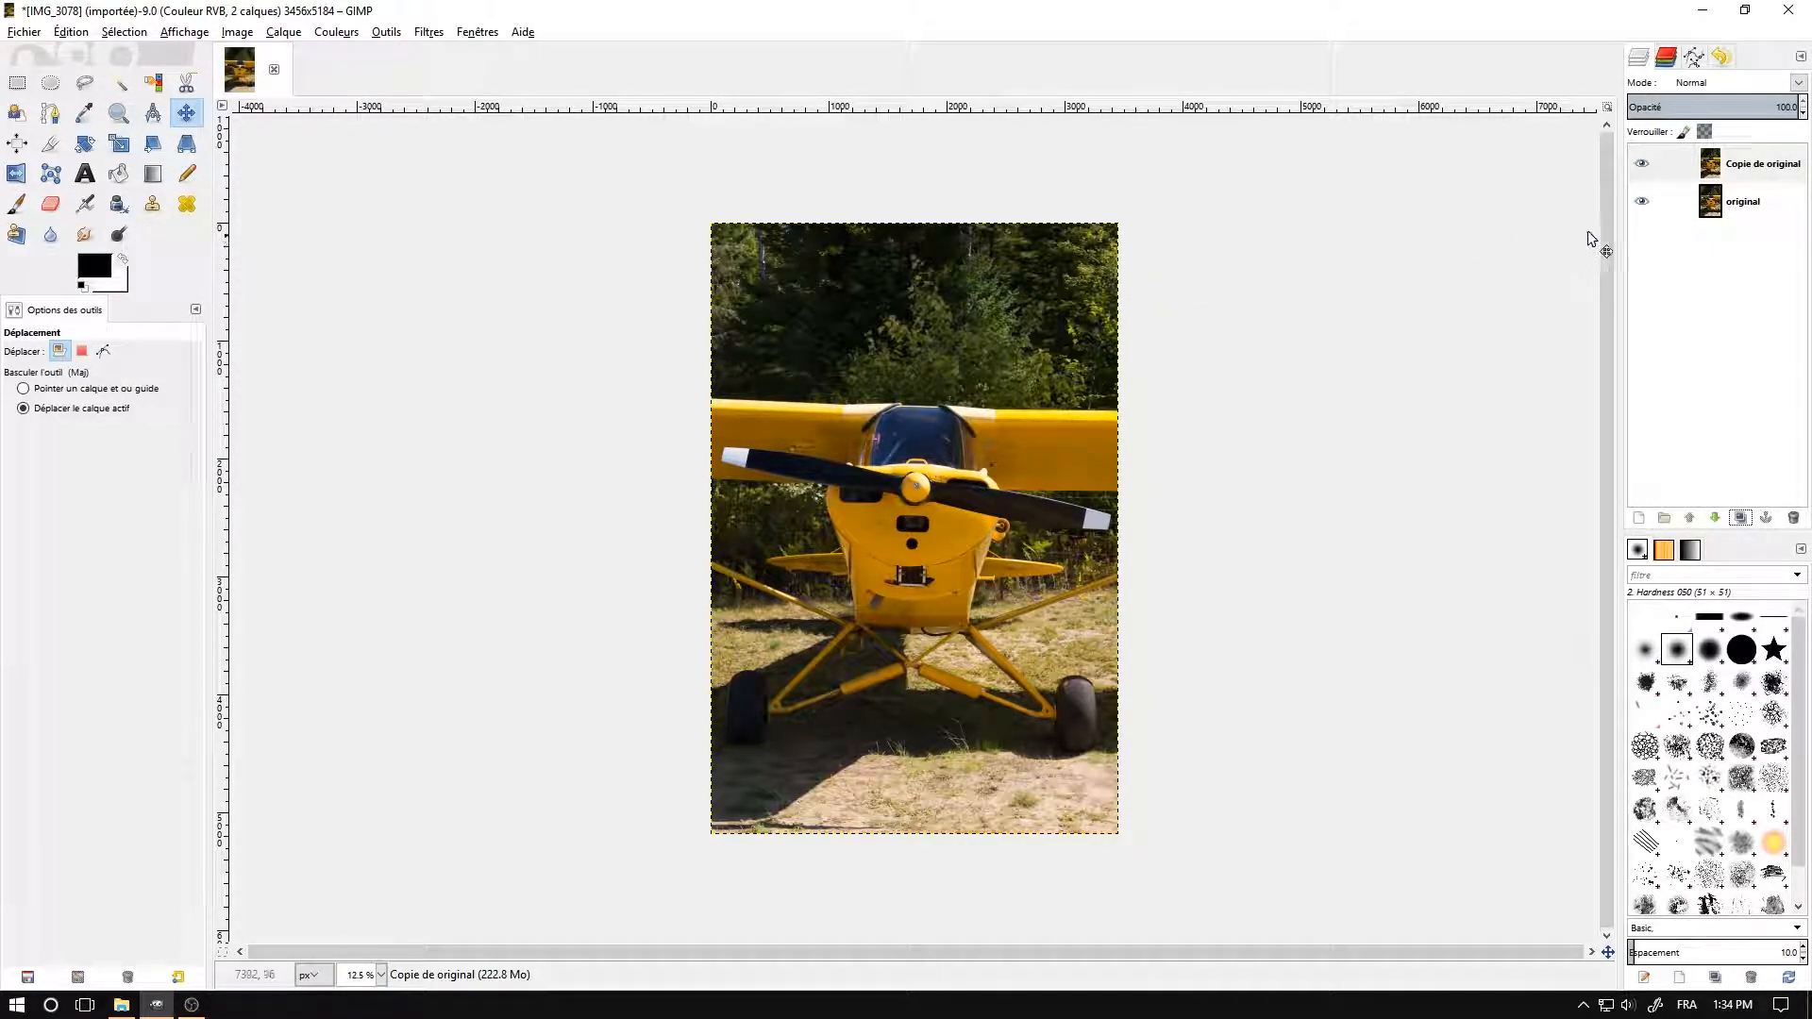
{"action": "left_click", "coordinate": [1726, 173]}
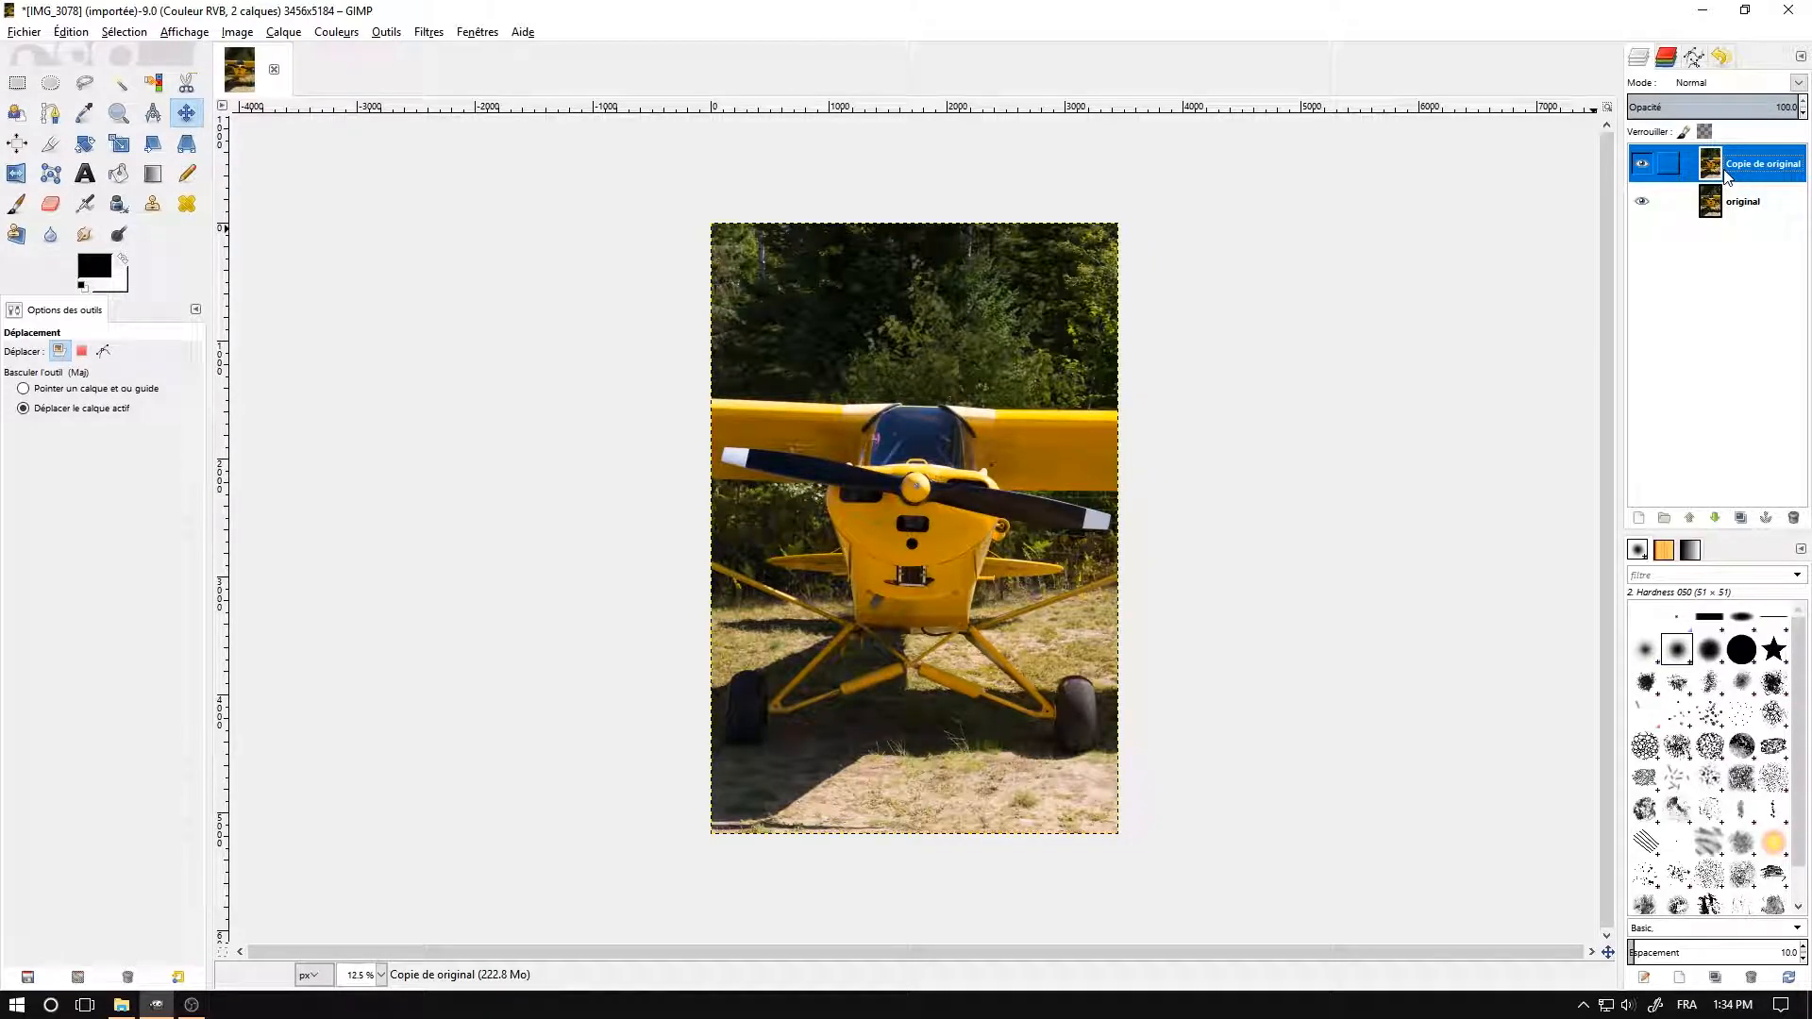
{"action": "left_click", "coordinate": [355, 38]}
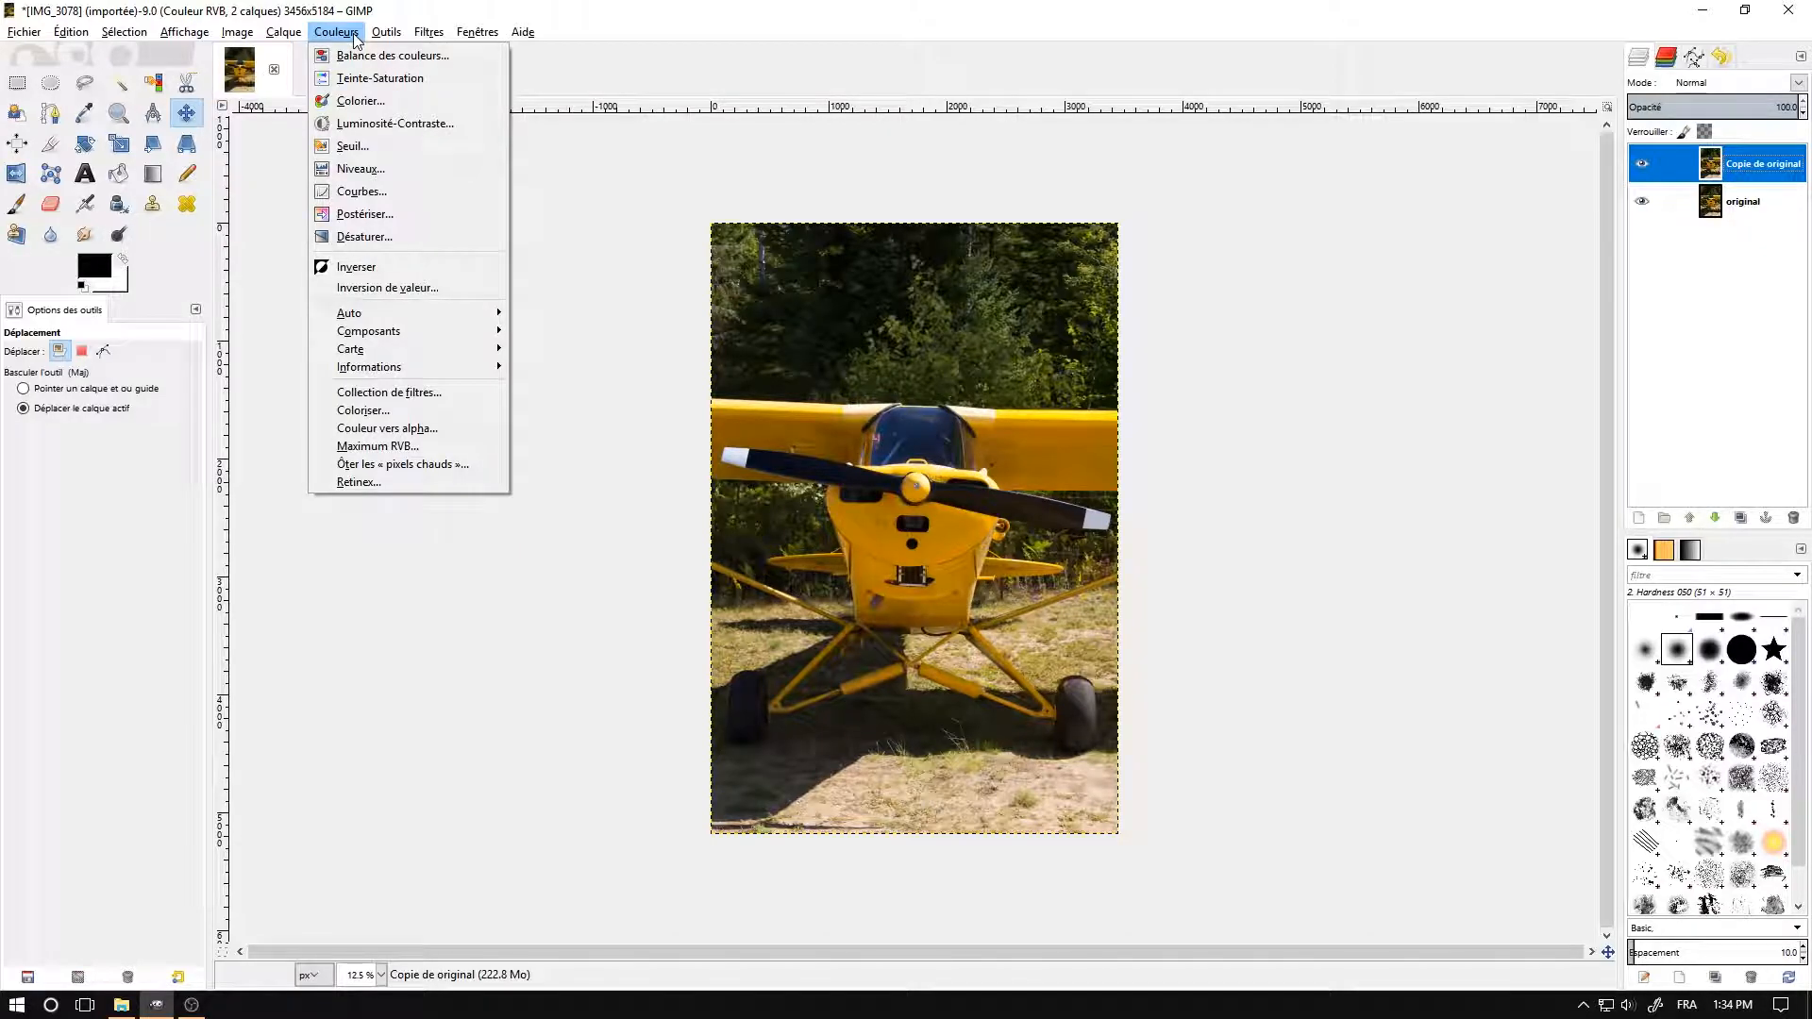
{"action": "left_click", "coordinate": [390, 83]}
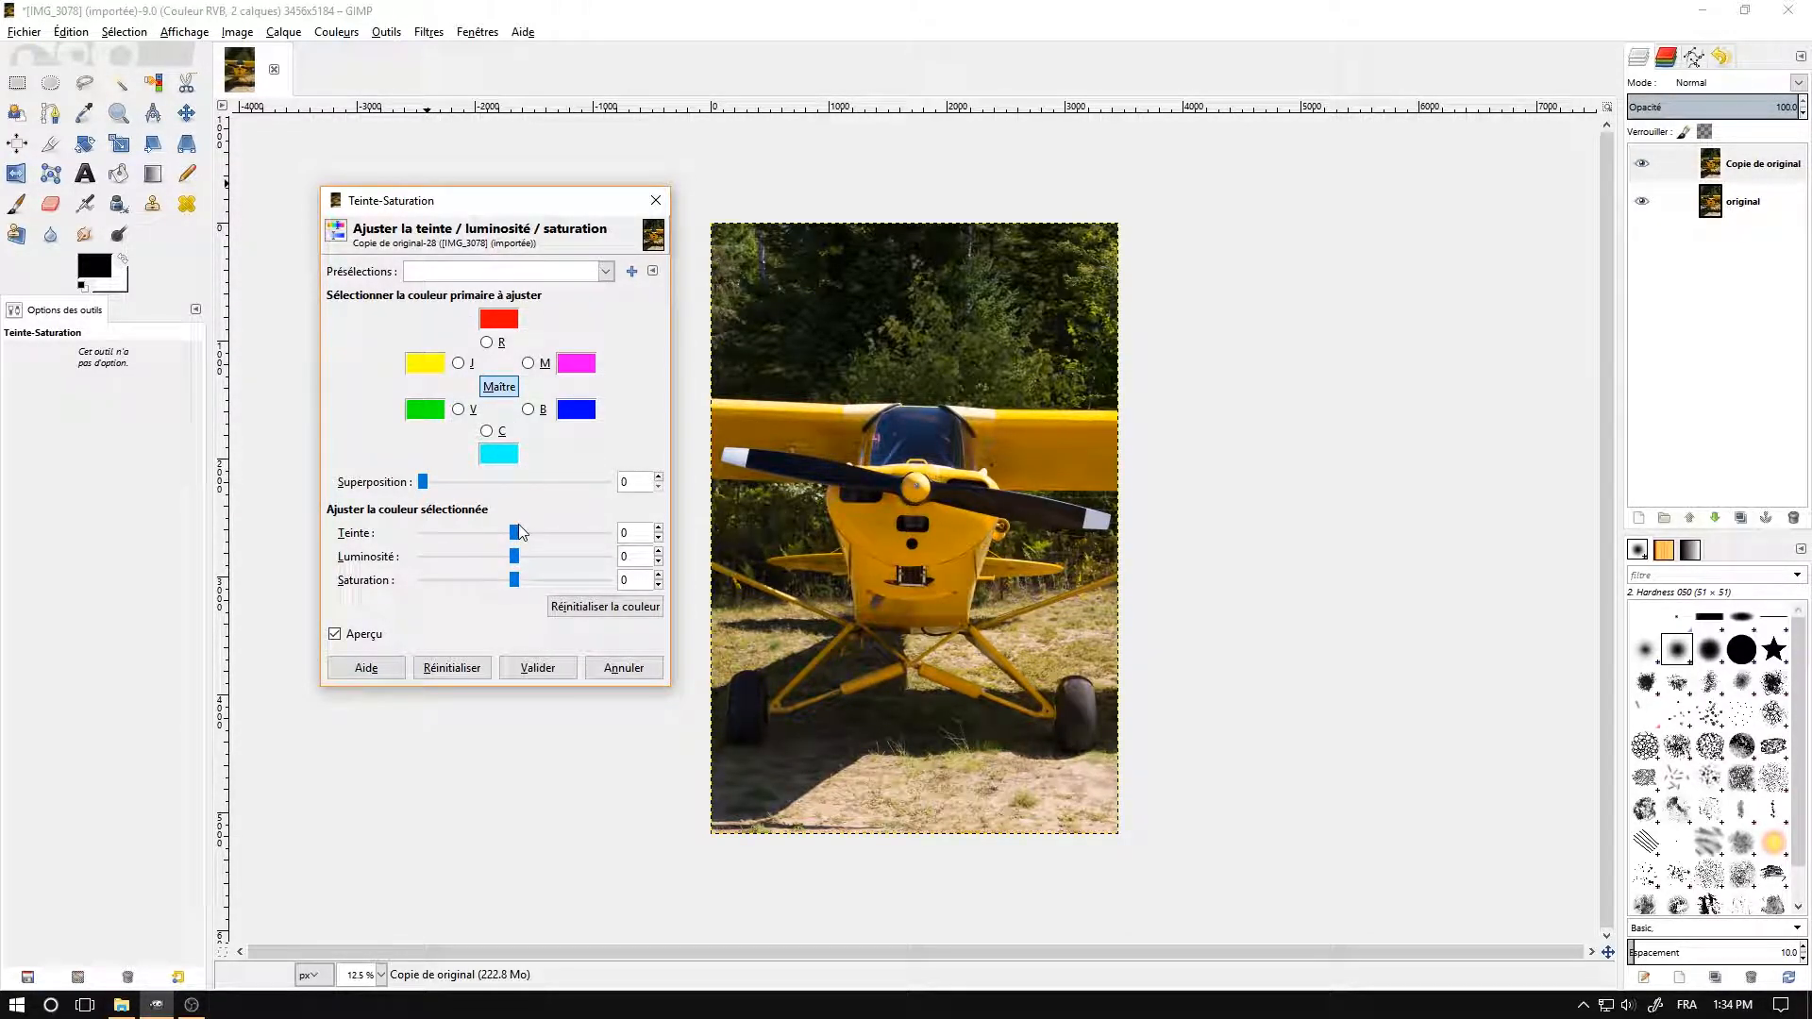
Try overall hue shifts of 180, 24 and 52 on the copied layer, and reset the adjustment
{"action": "left_click_drag", "start_coordinate": [517, 540], "coordinate": [646, 526]}
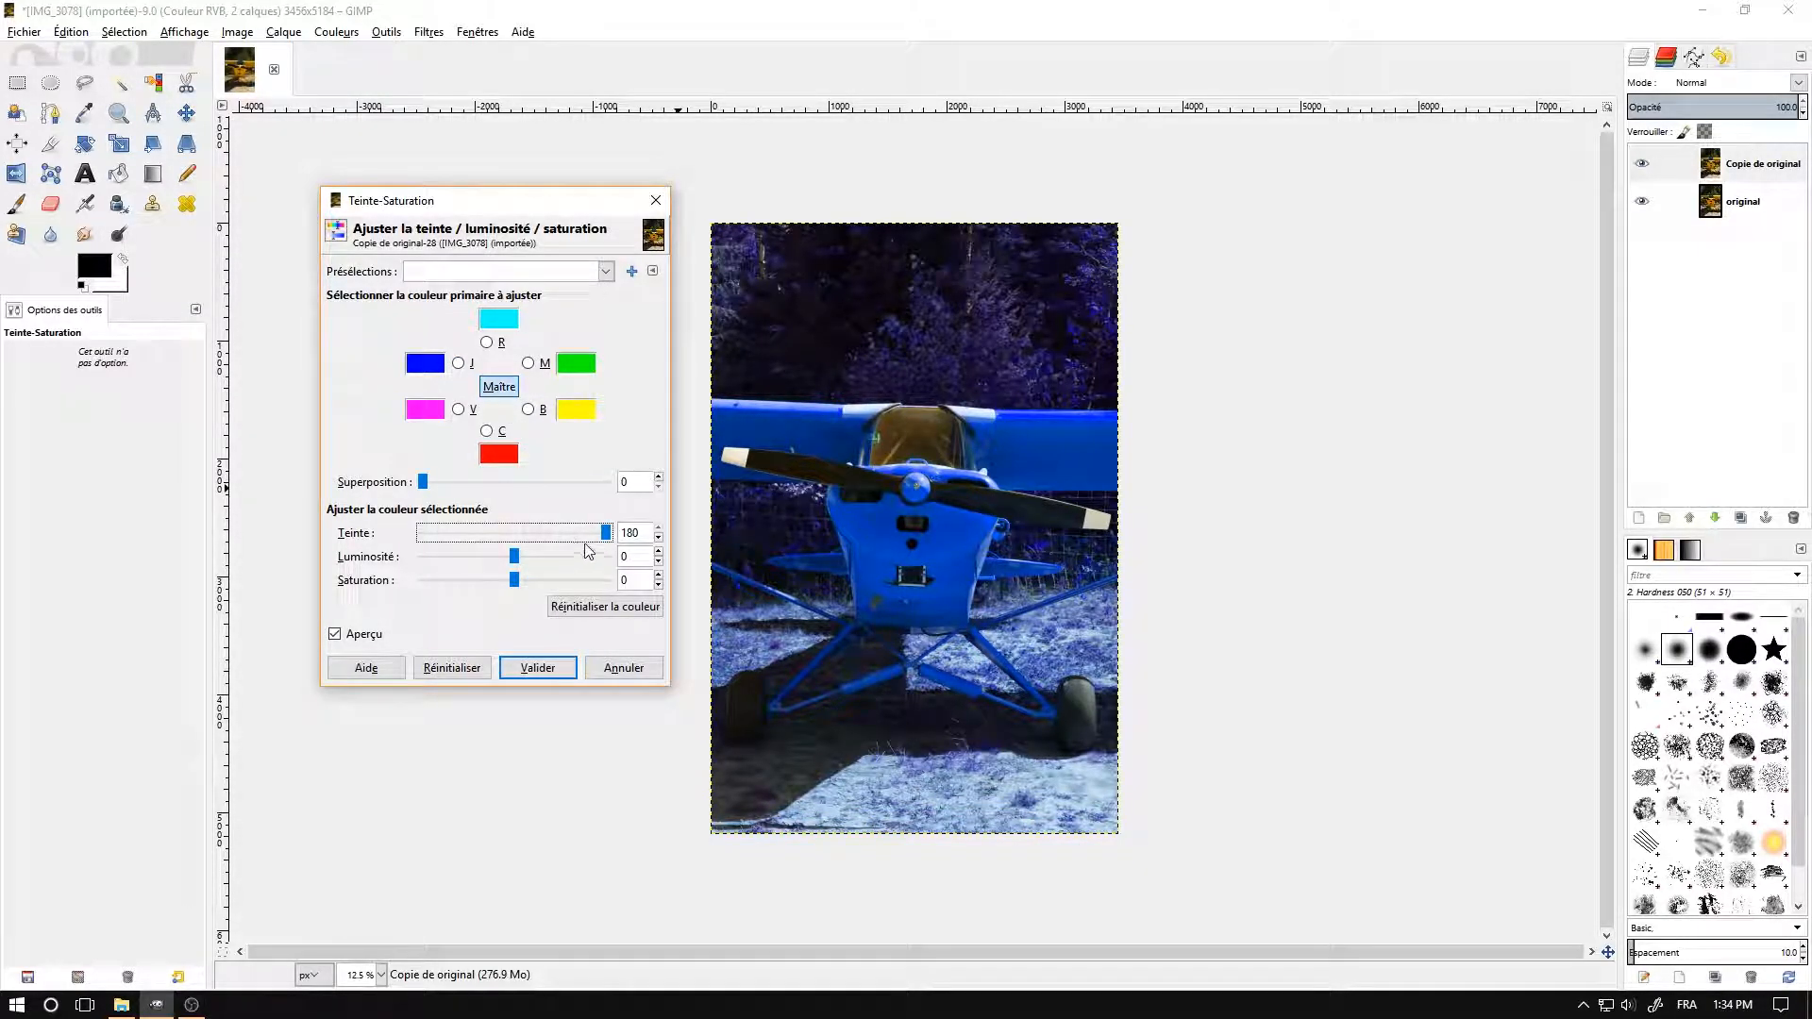
{"action": "left_click_drag", "start_coordinate": [605, 534], "coordinate": [526, 536]}
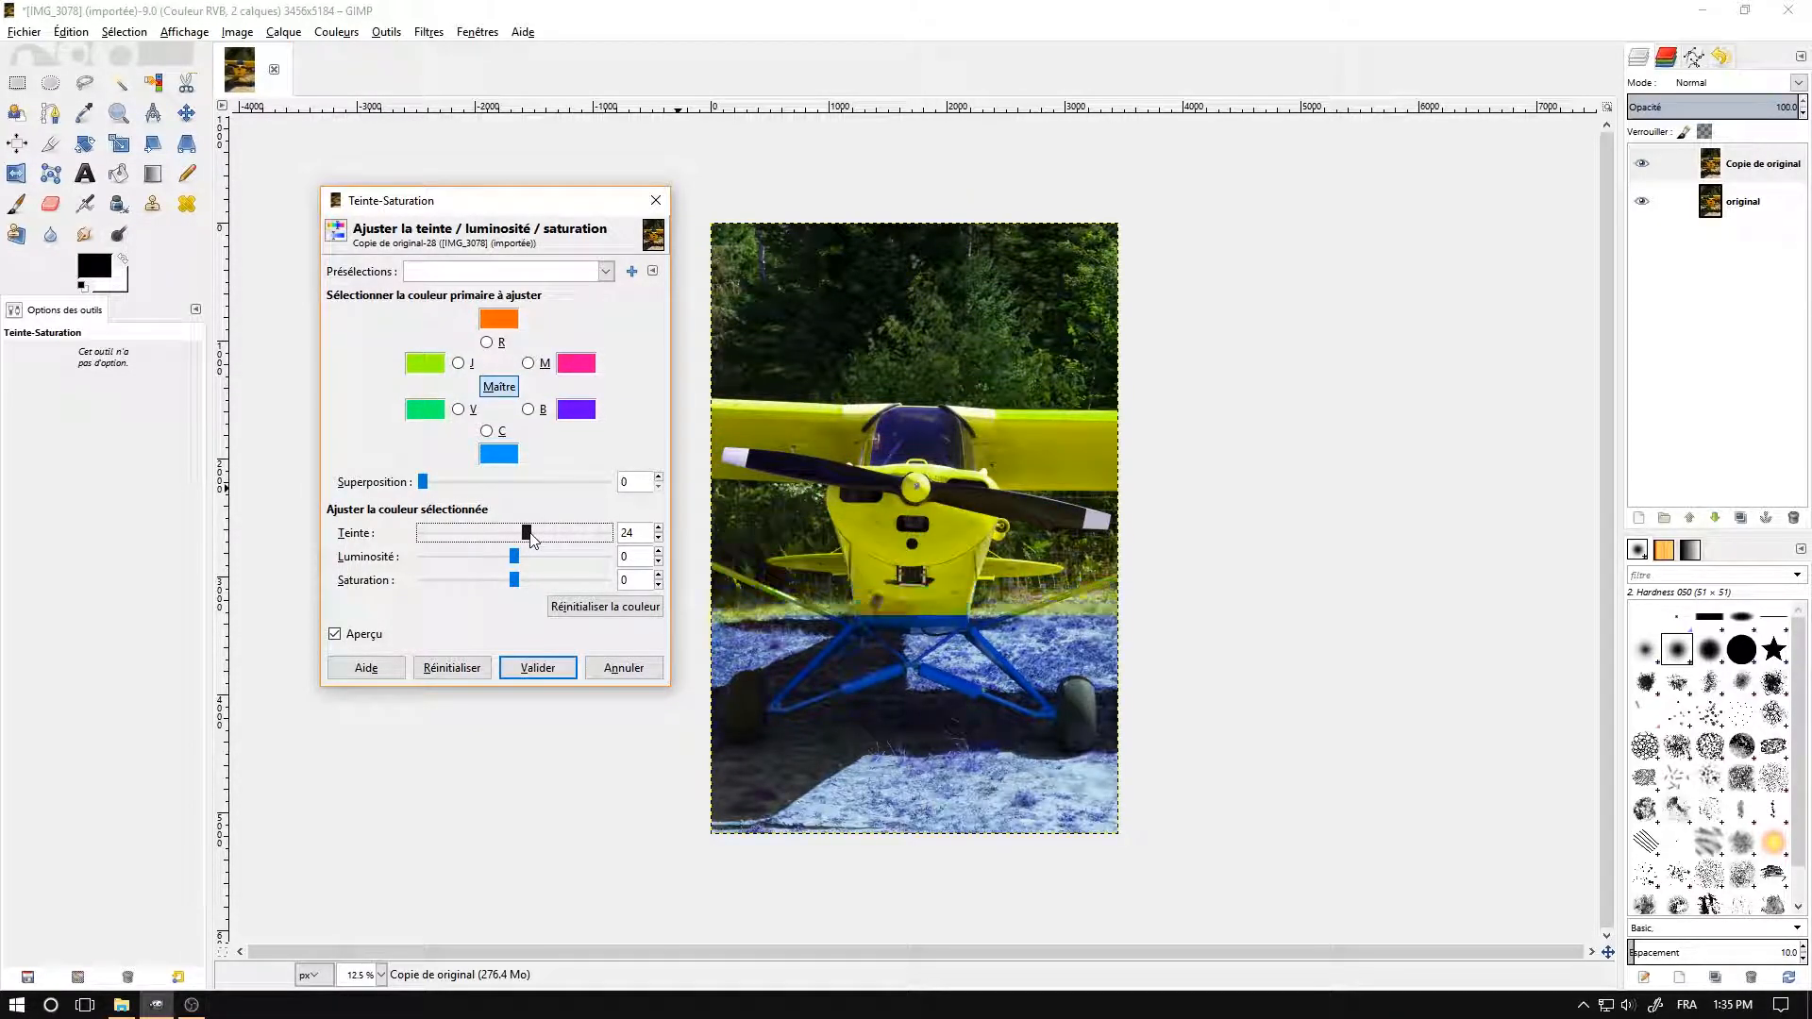
{"action": "left_click_drag", "start_coordinate": [526, 536], "coordinate": [546, 536]}
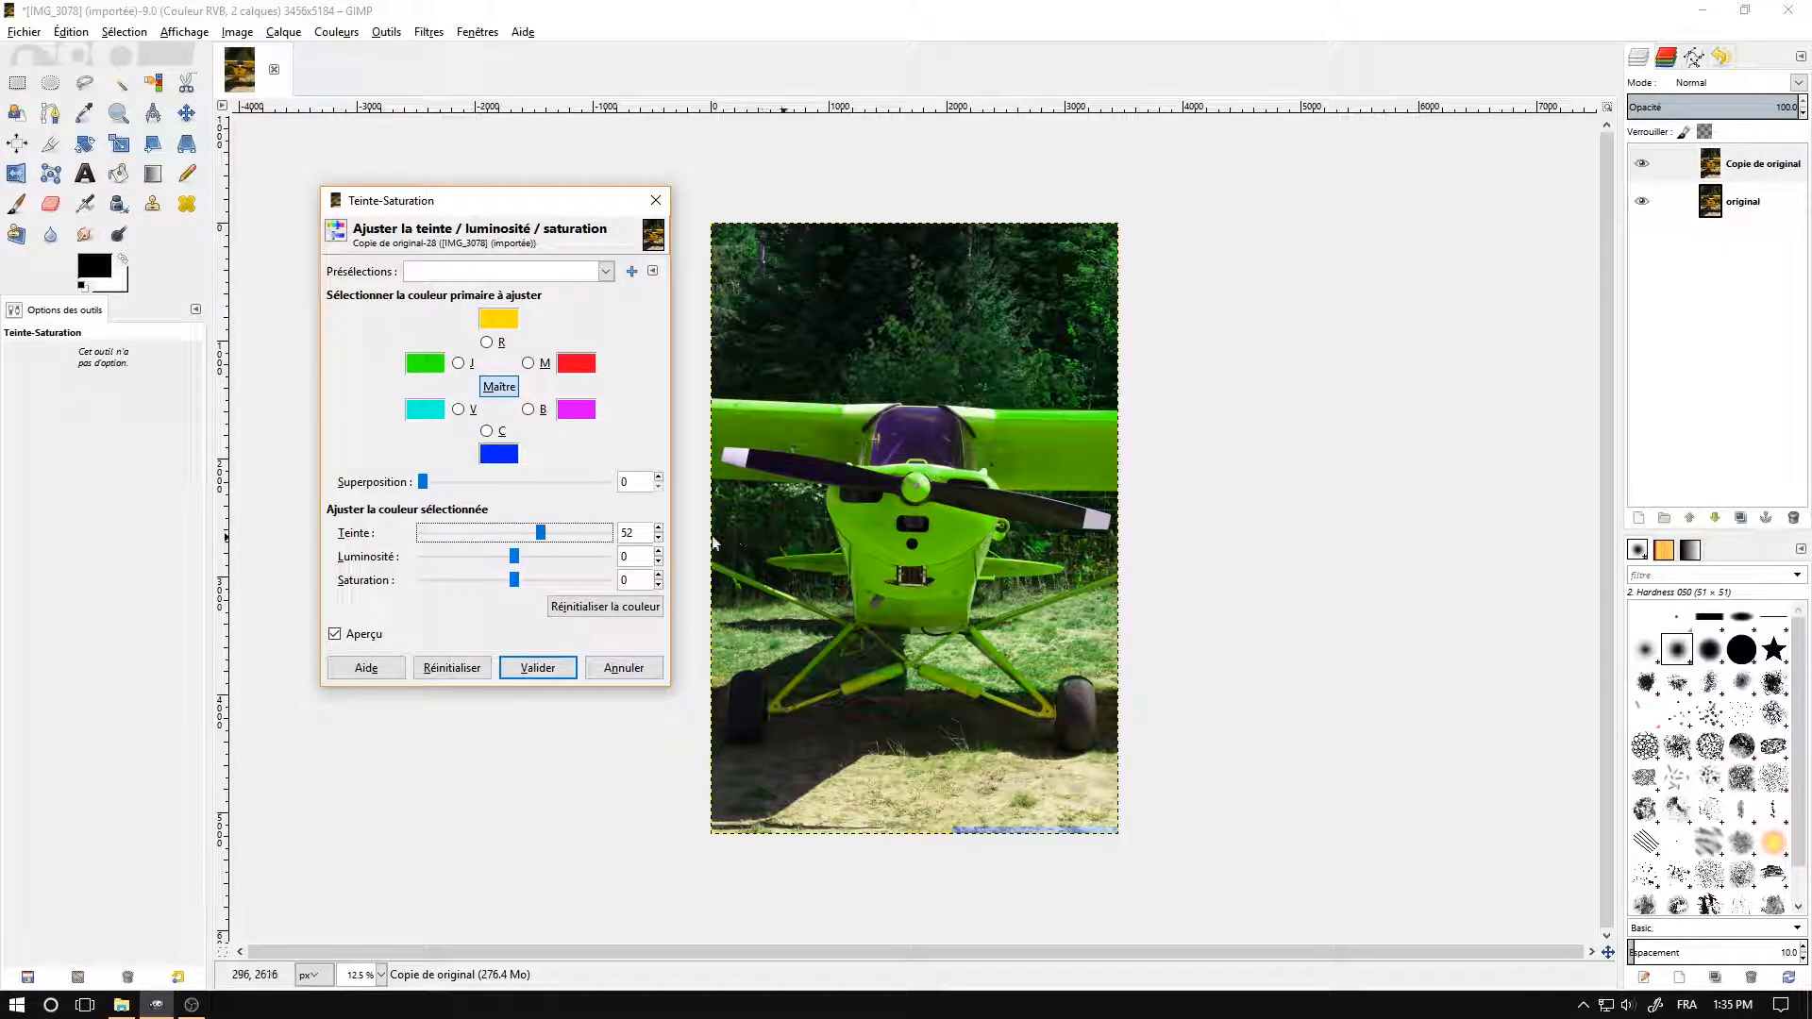
{"action": "left_click", "coordinate": [462, 670]}
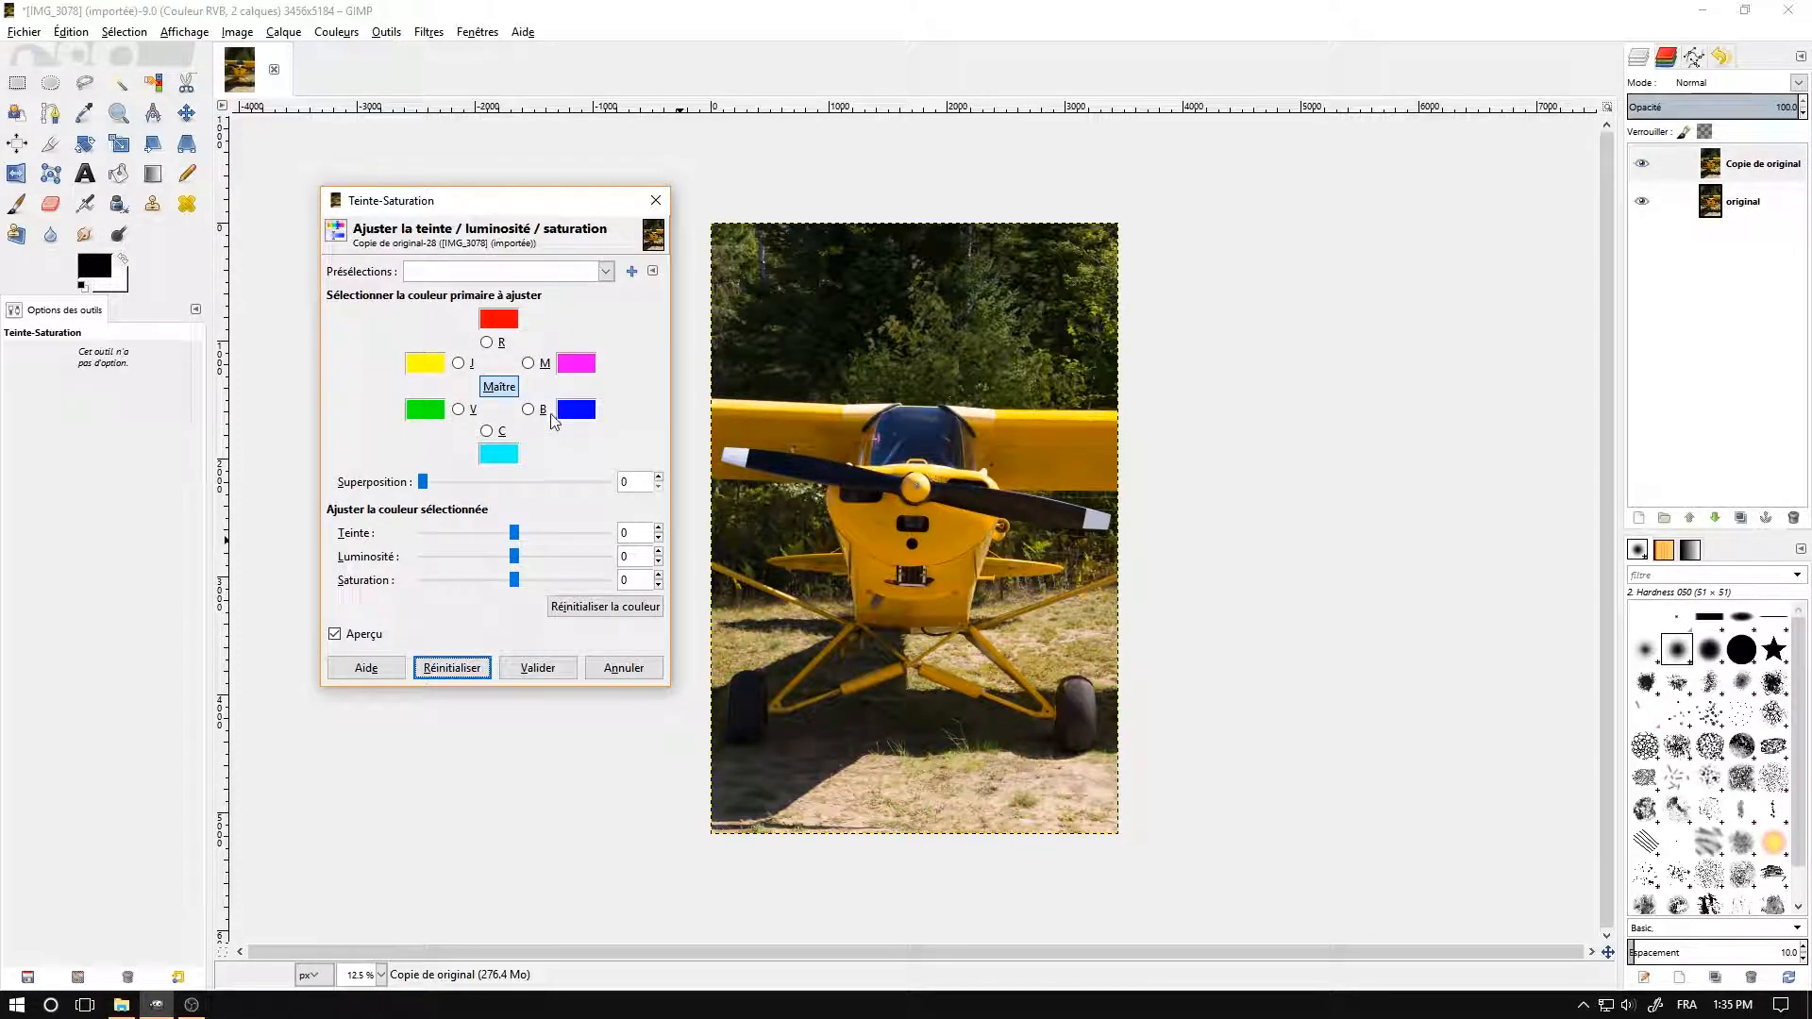
Try a hue shift of 180 on the reds only, and reset the adjustment
{"action": "left_click", "coordinate": [487, 342]}
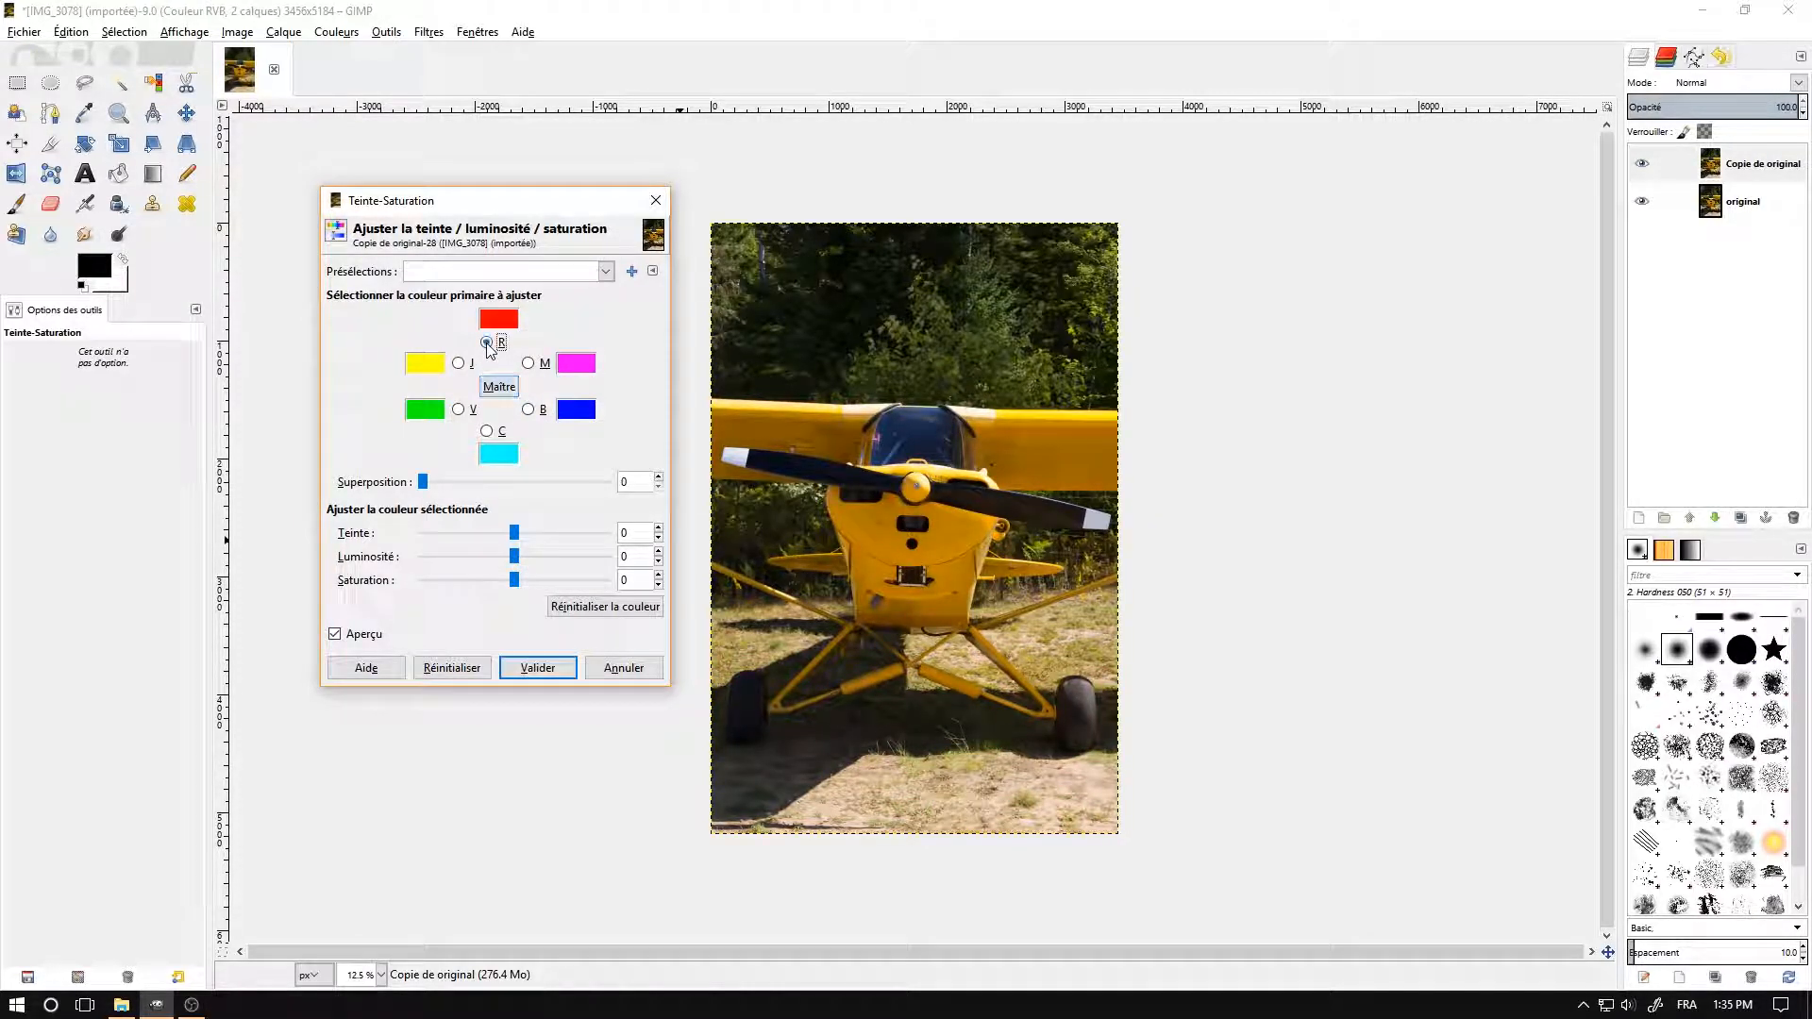
{"action": "left_click_drag", "start_coordinate": [514, 535], "coordinate": [615, 533]}
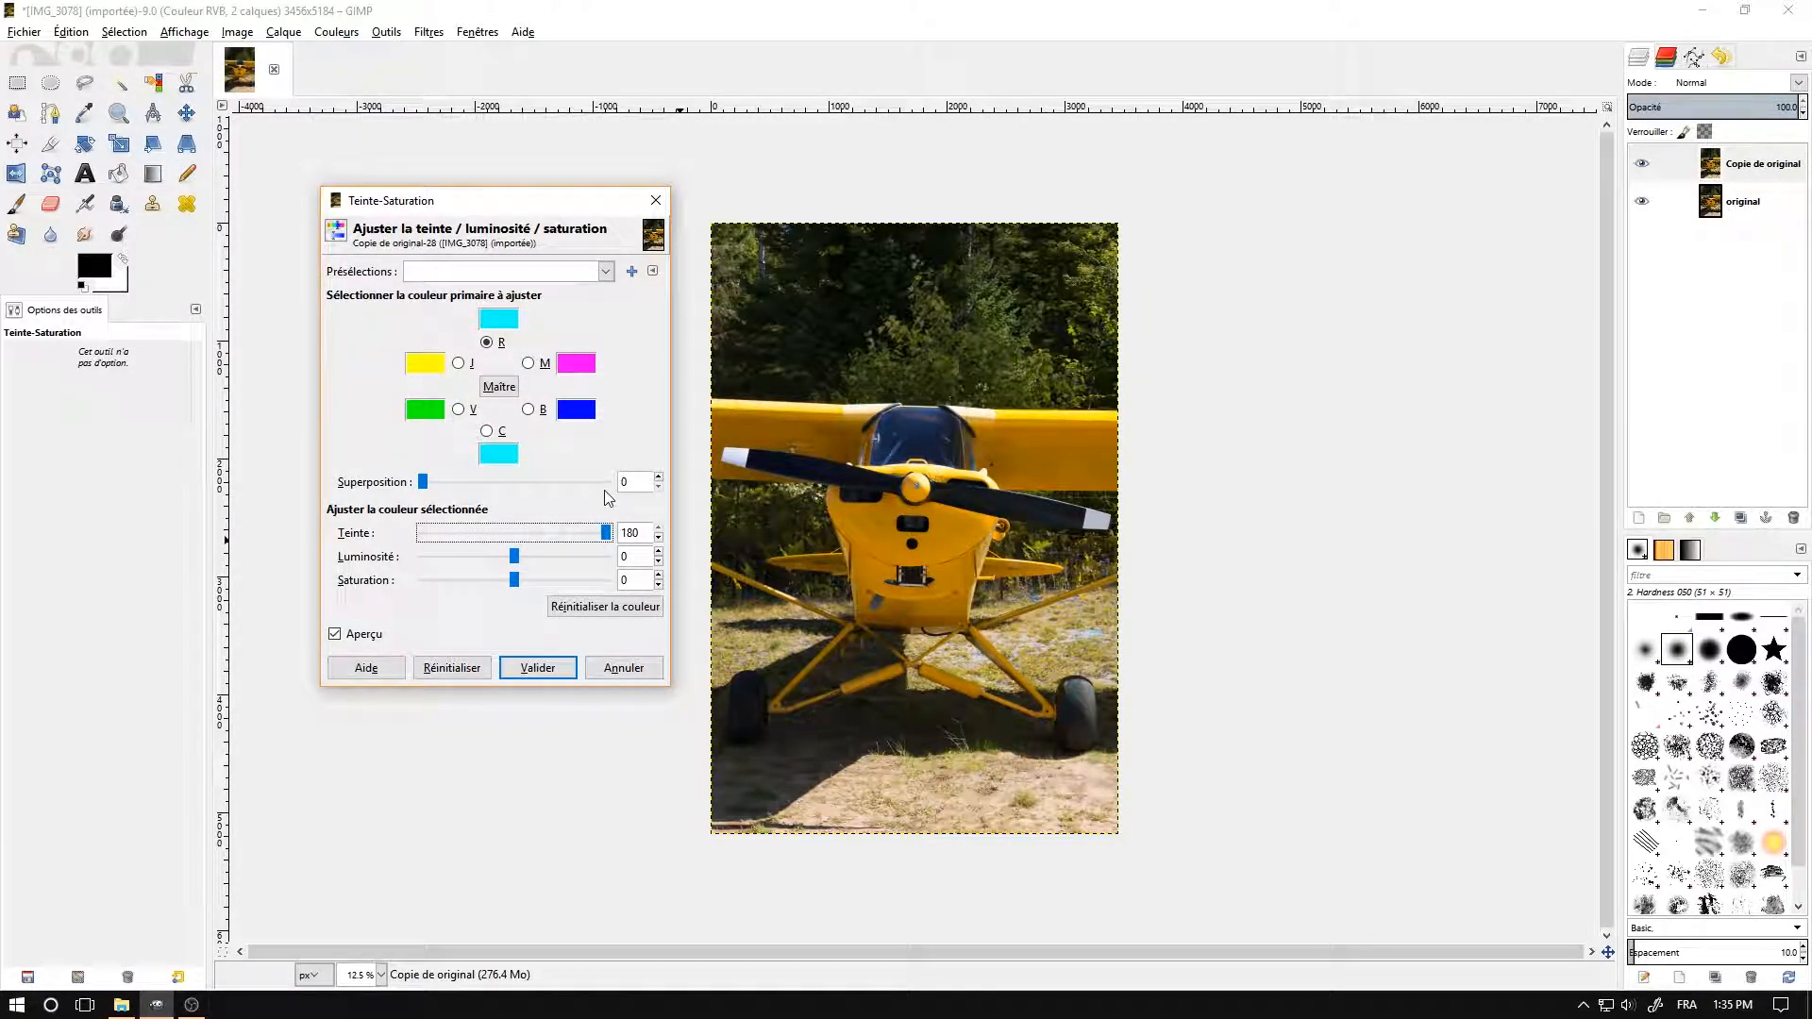
{"action": "left_click", "coordinate": [475, 663]}
Set the hue of the yellows to 6 in the Hue-Saturation adjustment
{"action": "left_click", "coordinate": [461, 363]}
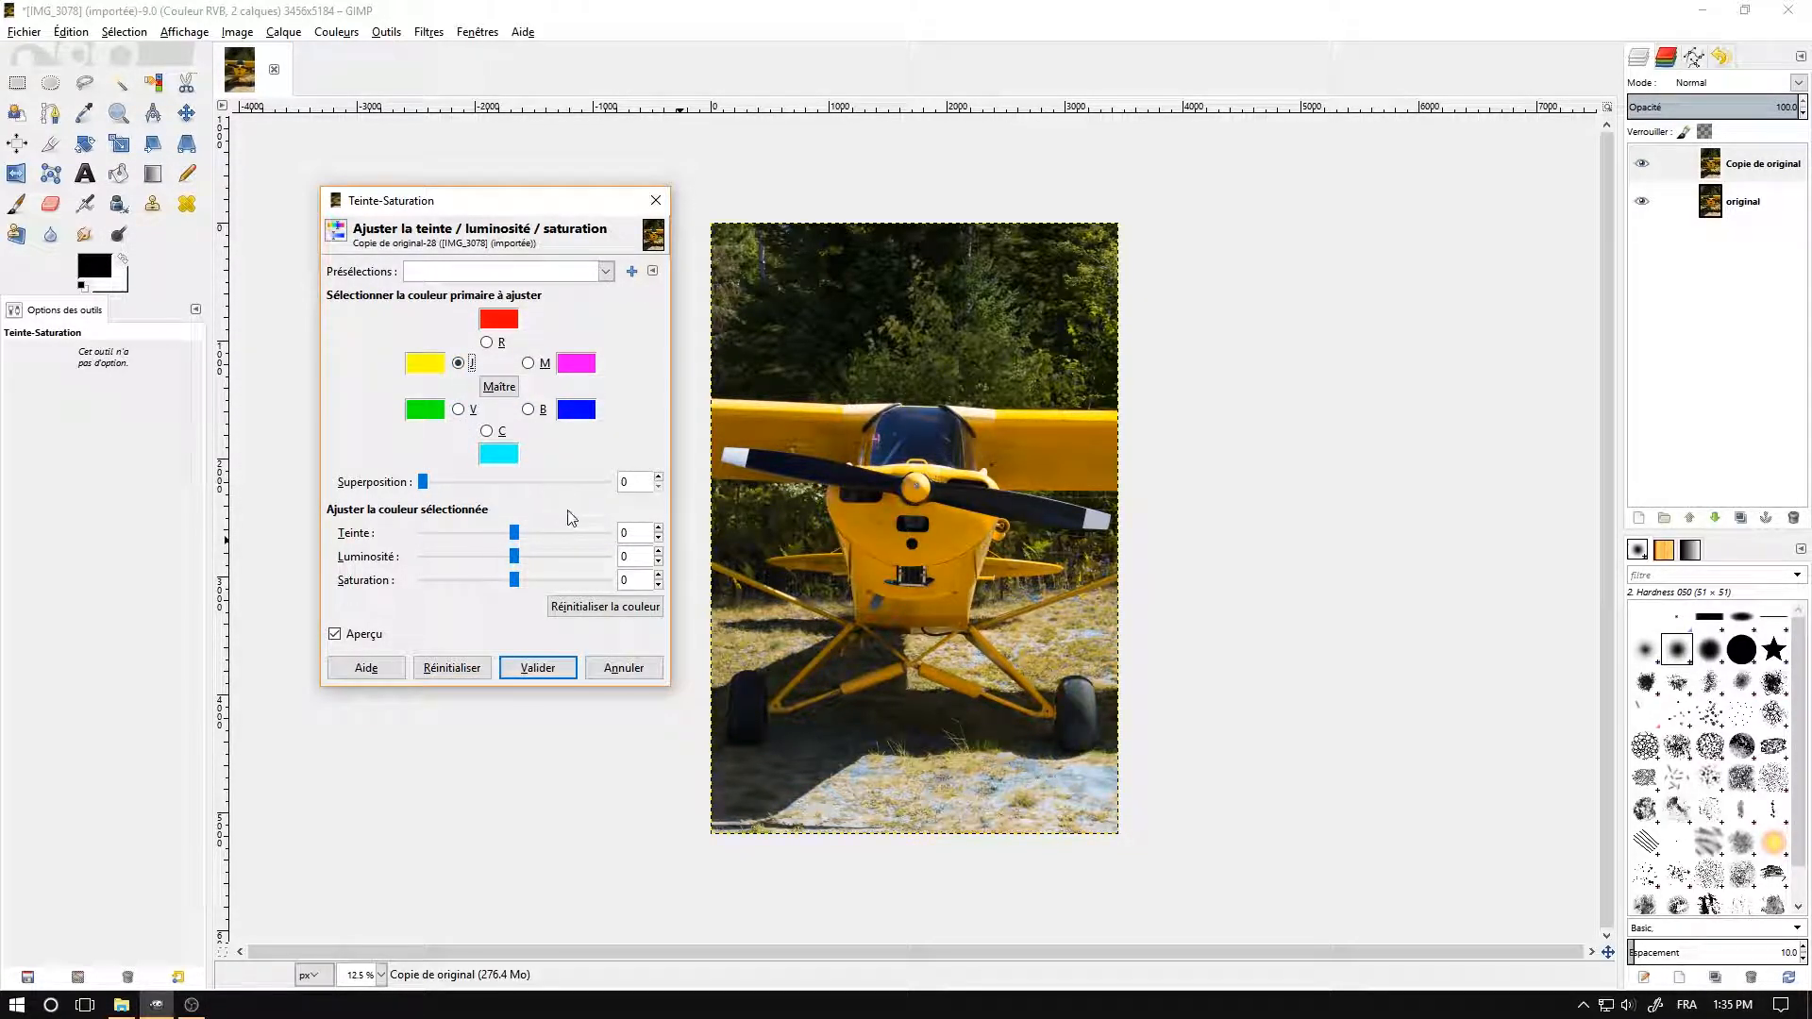
{"action": "left_click_drag", "start_coordinate": [516, 533], "coordinate": [534, 536]}
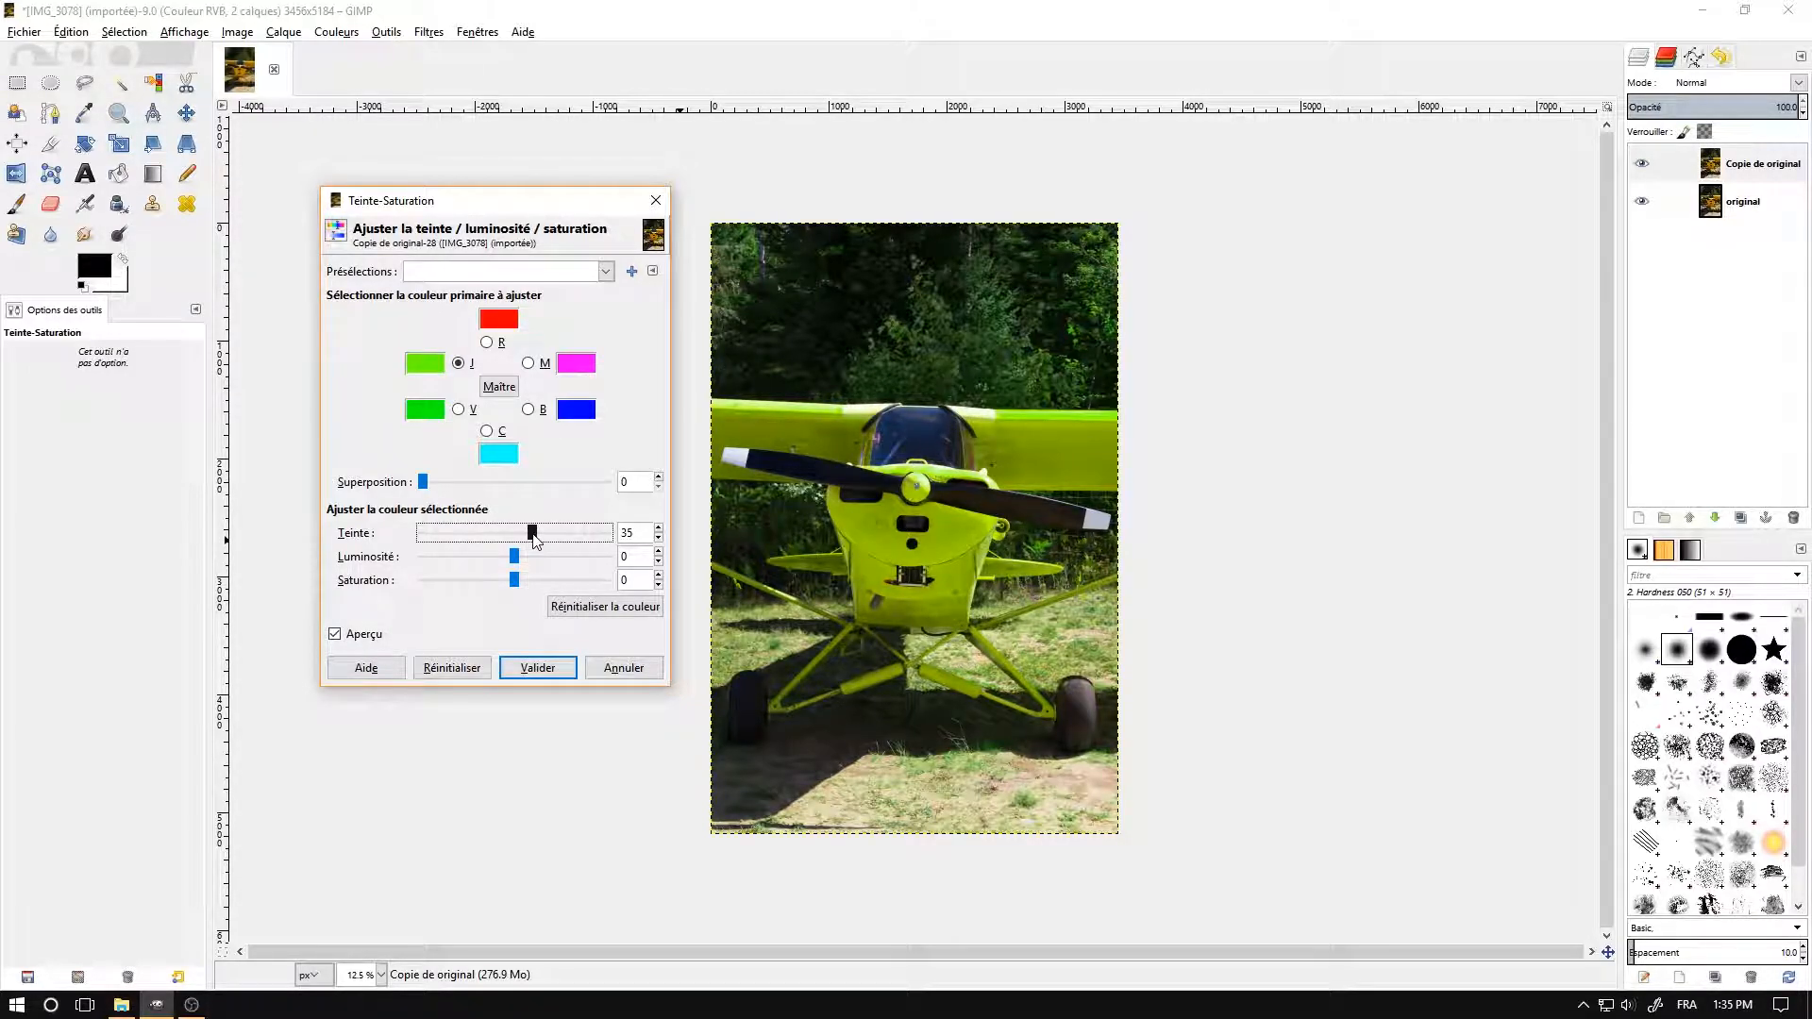
{"action": "left_click_drag", "start_coordinate": [533, 538], "coordinate": [529, 539]}
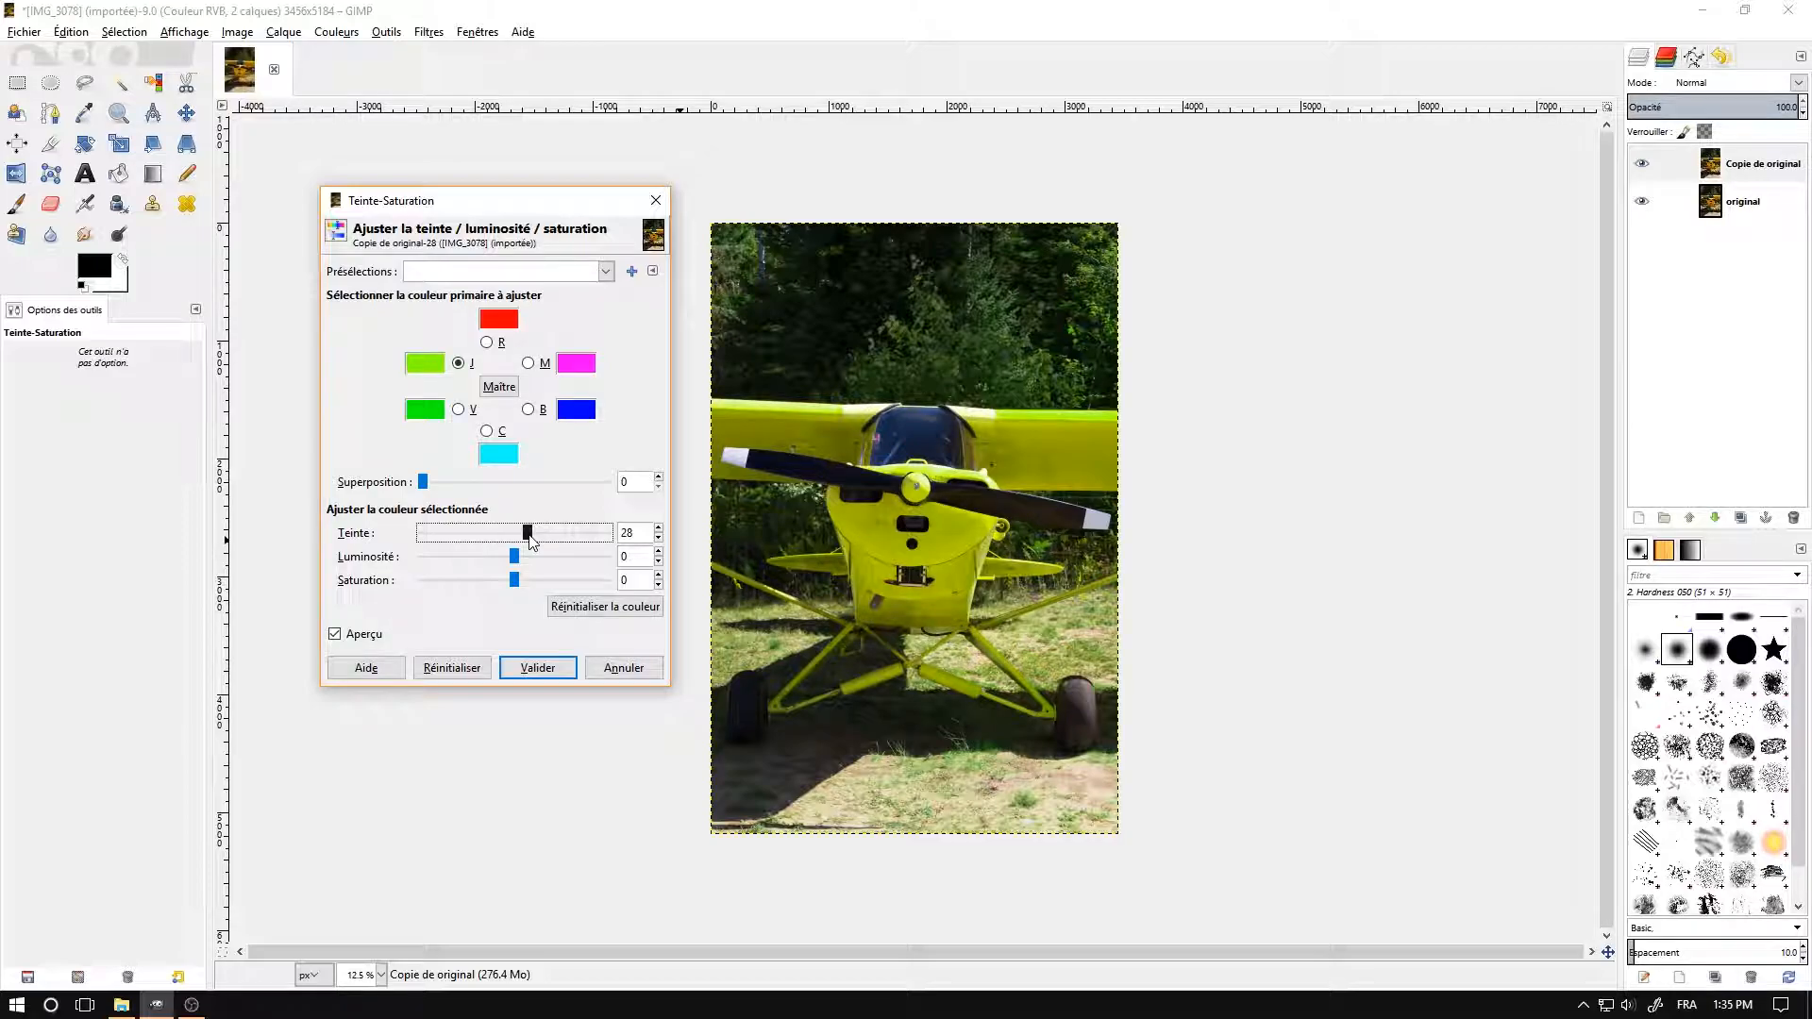
{"action": "left_click_drag", "start_coordinate": [529, 540], "coordinate": [520, 539]}
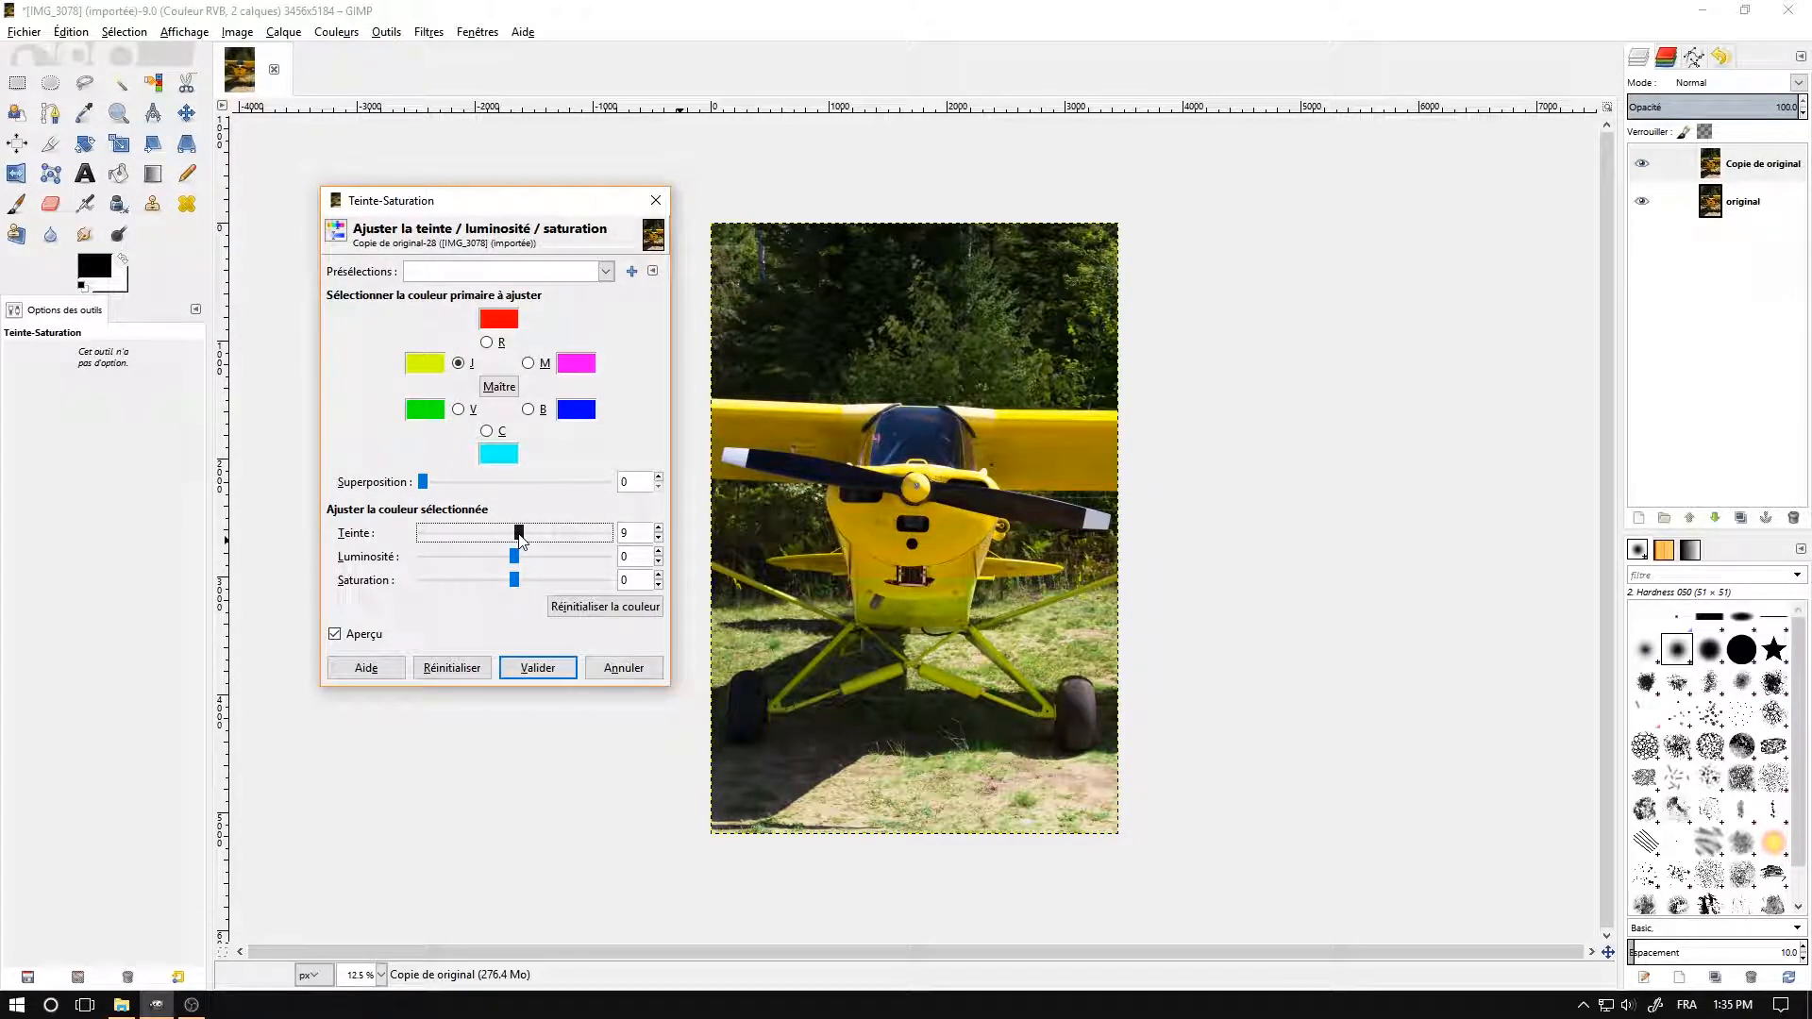
{"action": "left_click", "coordinate": [659, 538]}
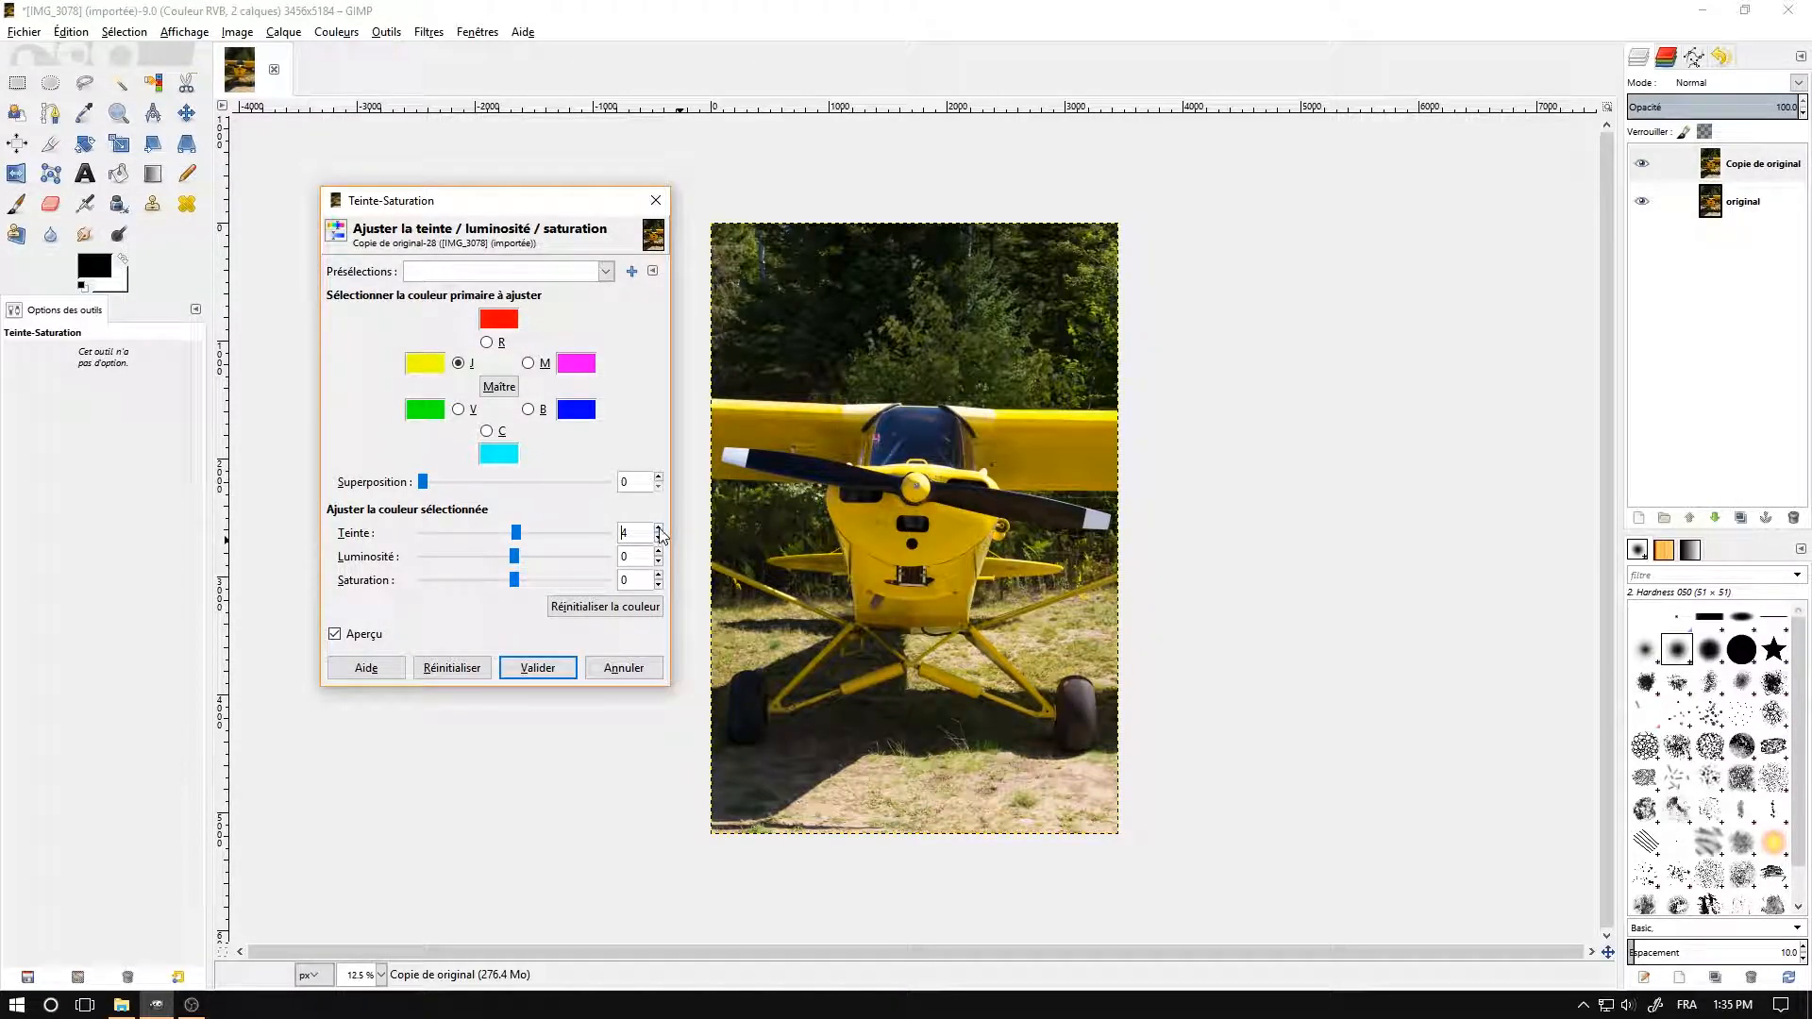
{"action": "left_click", "coordinate": [659, 529]}
Try extreme saturations on the yellows, set their saturation to 5, compare with the unadjusted photo, and apply the adjustment
{"action": "left_click_drag", "start_coordinate": [516, 584], "coordinate": [632, 595]}
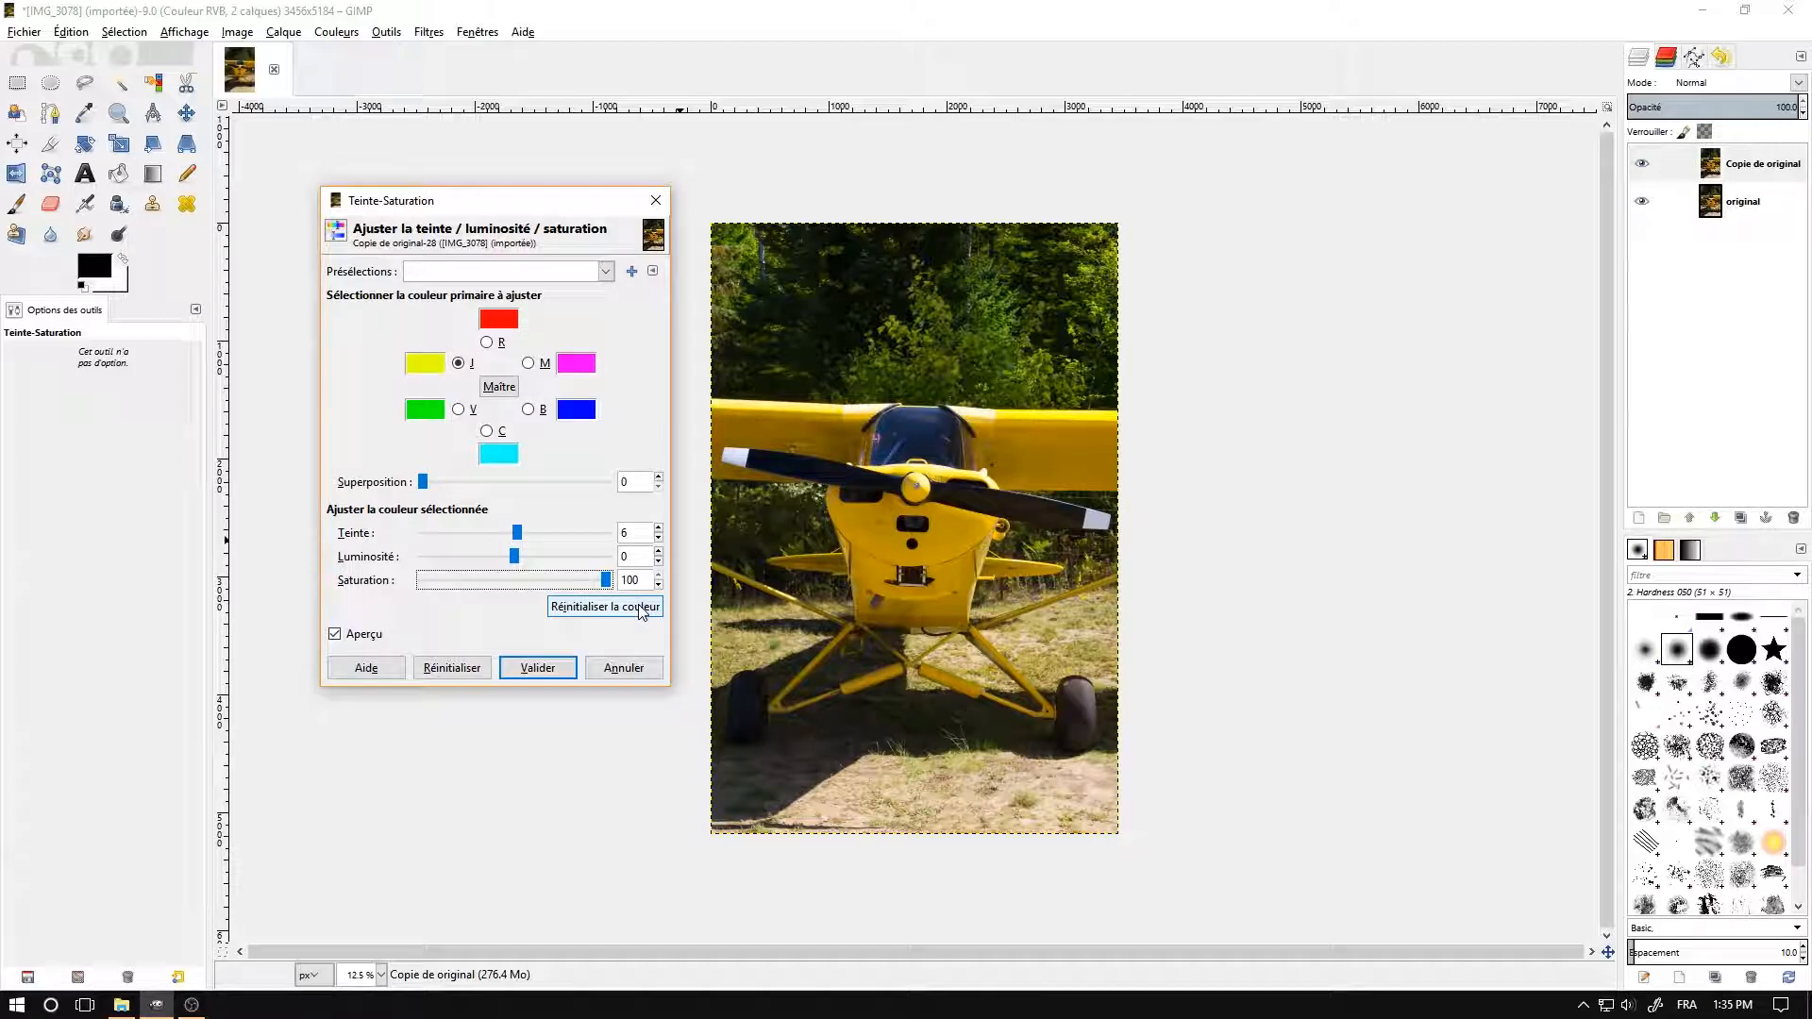
{"action": "left_click", "coordinate": [582, 582]}
{"action": "left_click_drag", "start_coordinate": [581, 581], "coordinate": [479, 585]}
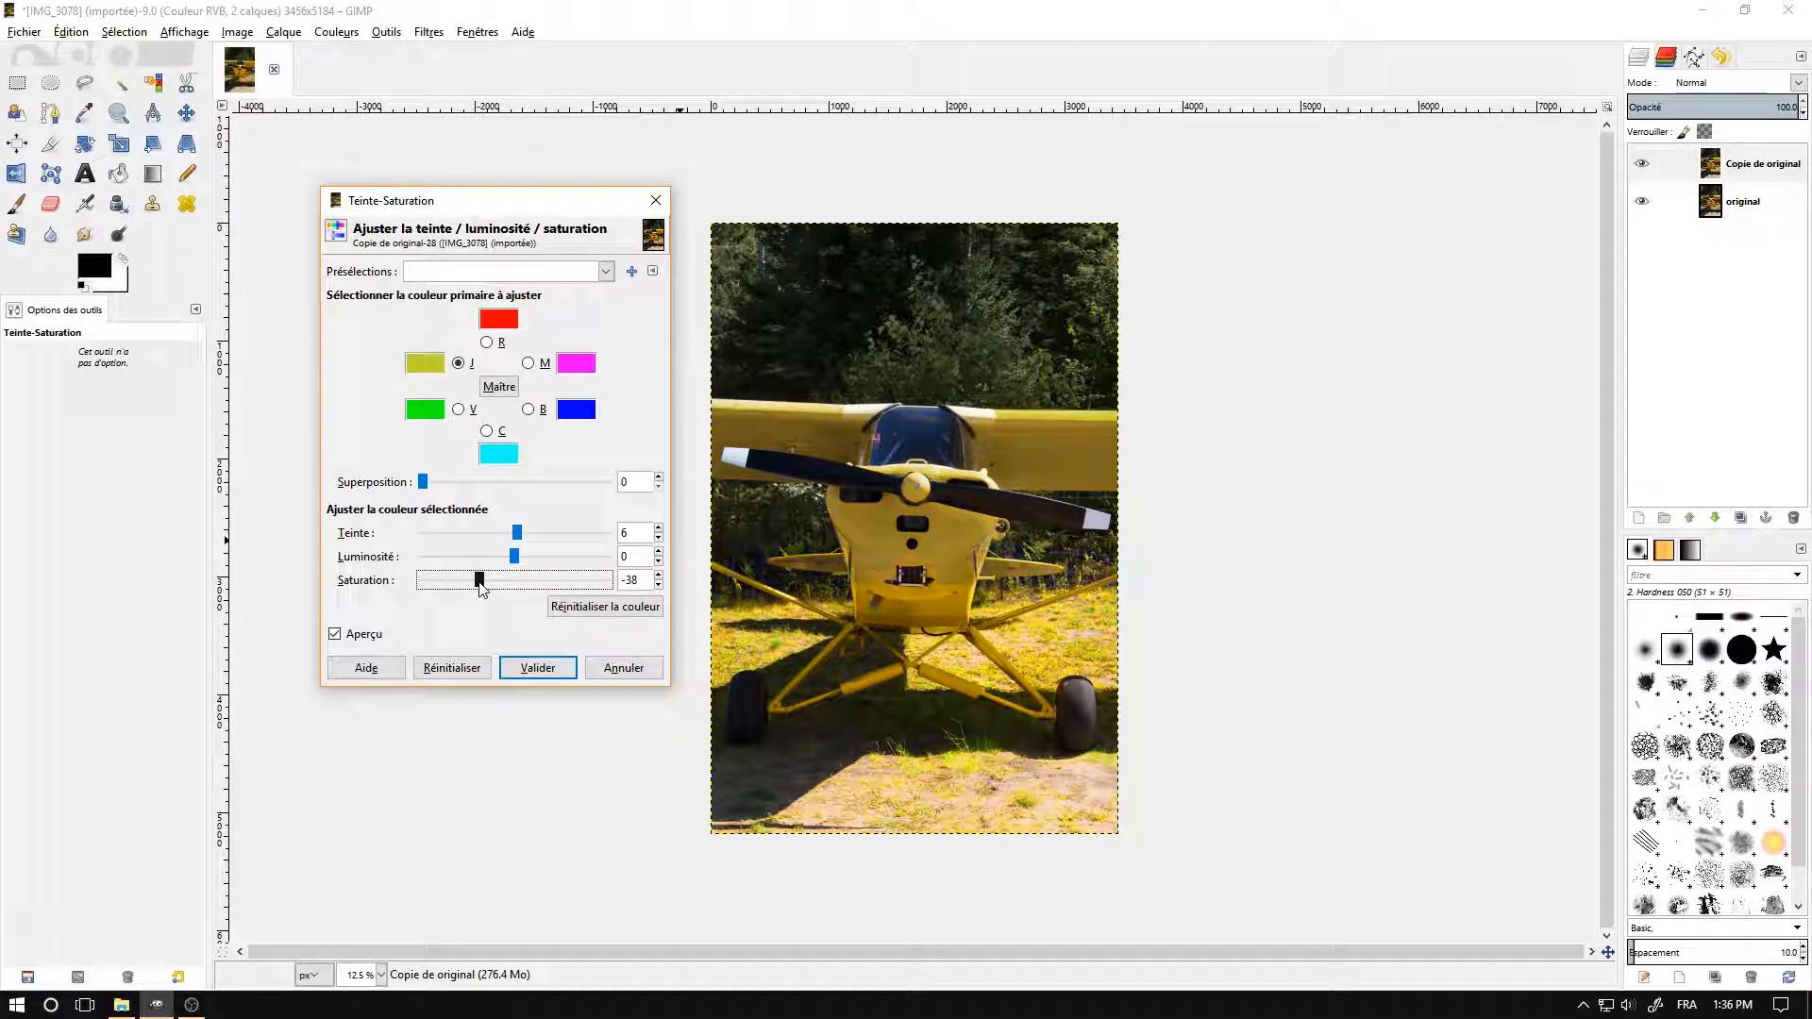
{"action": "left_click_drag", "start_coordinate": [480, 585], "coordinate": [406, 587]}
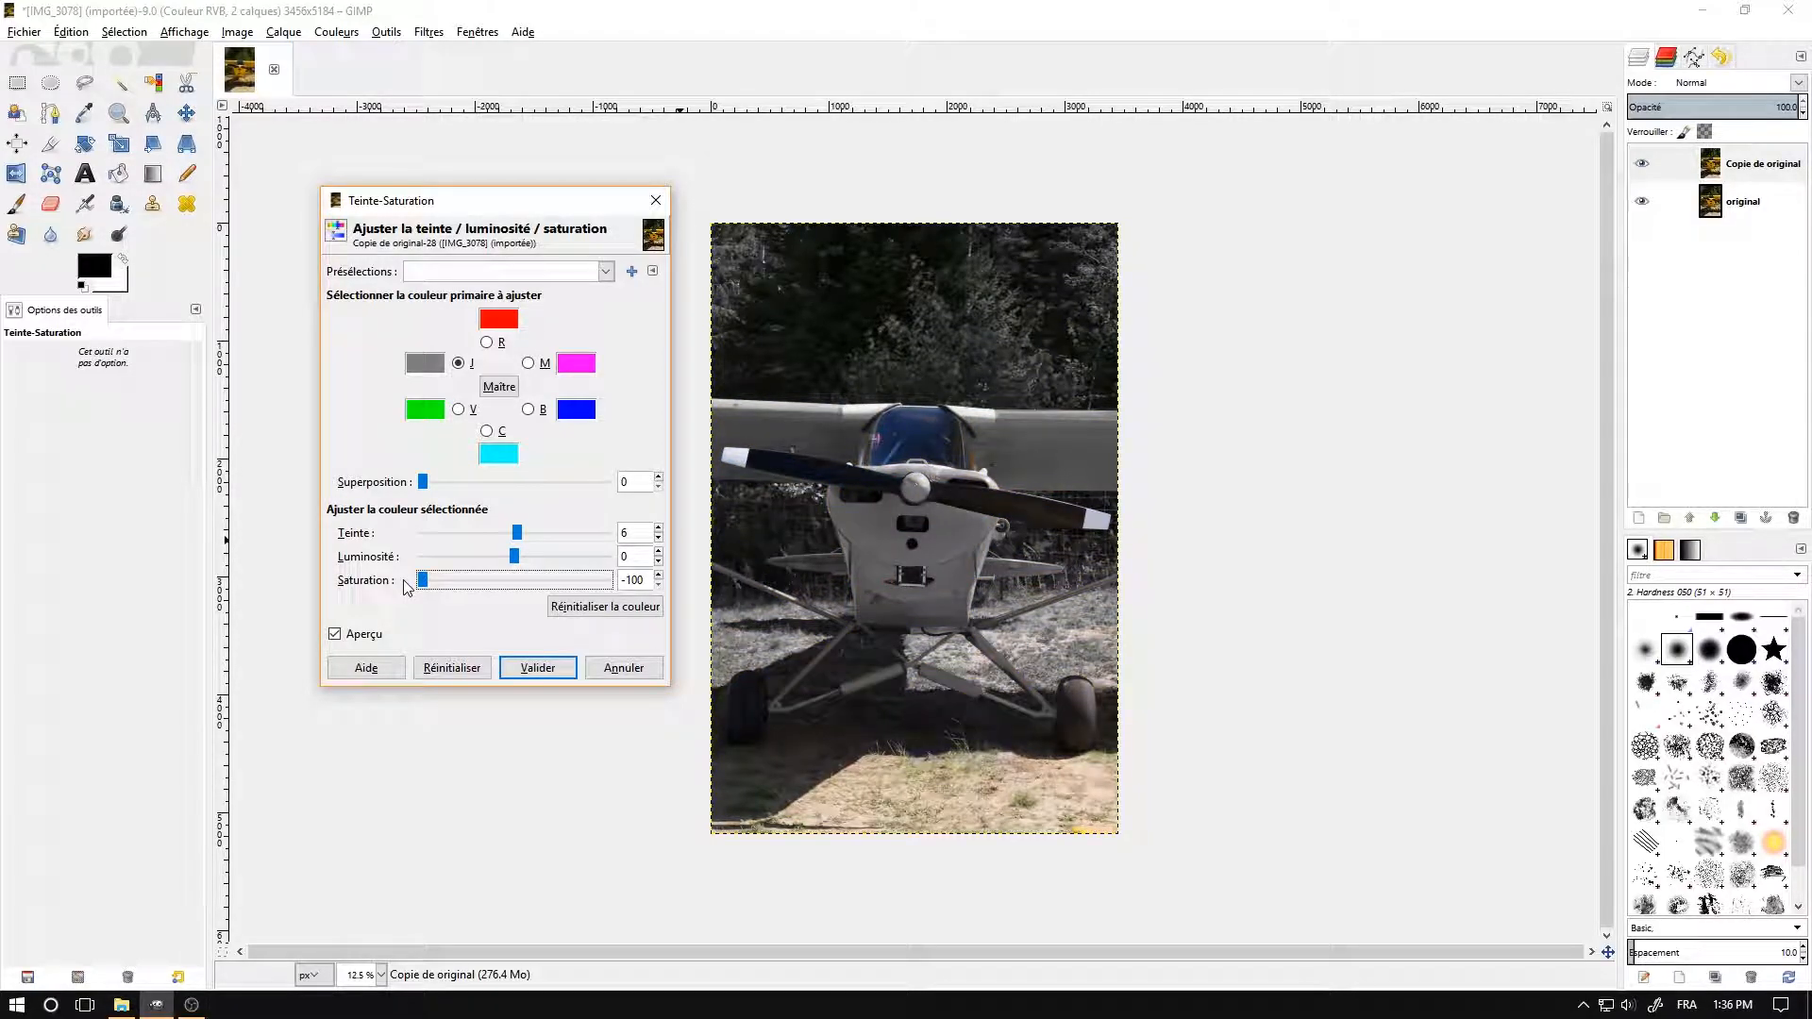
{"action": "left_click_drag", "start_coordinate": [405, 586], "coordinate": [574, 579]}
{"action": "left_click", "coordinate": [659, 584]}
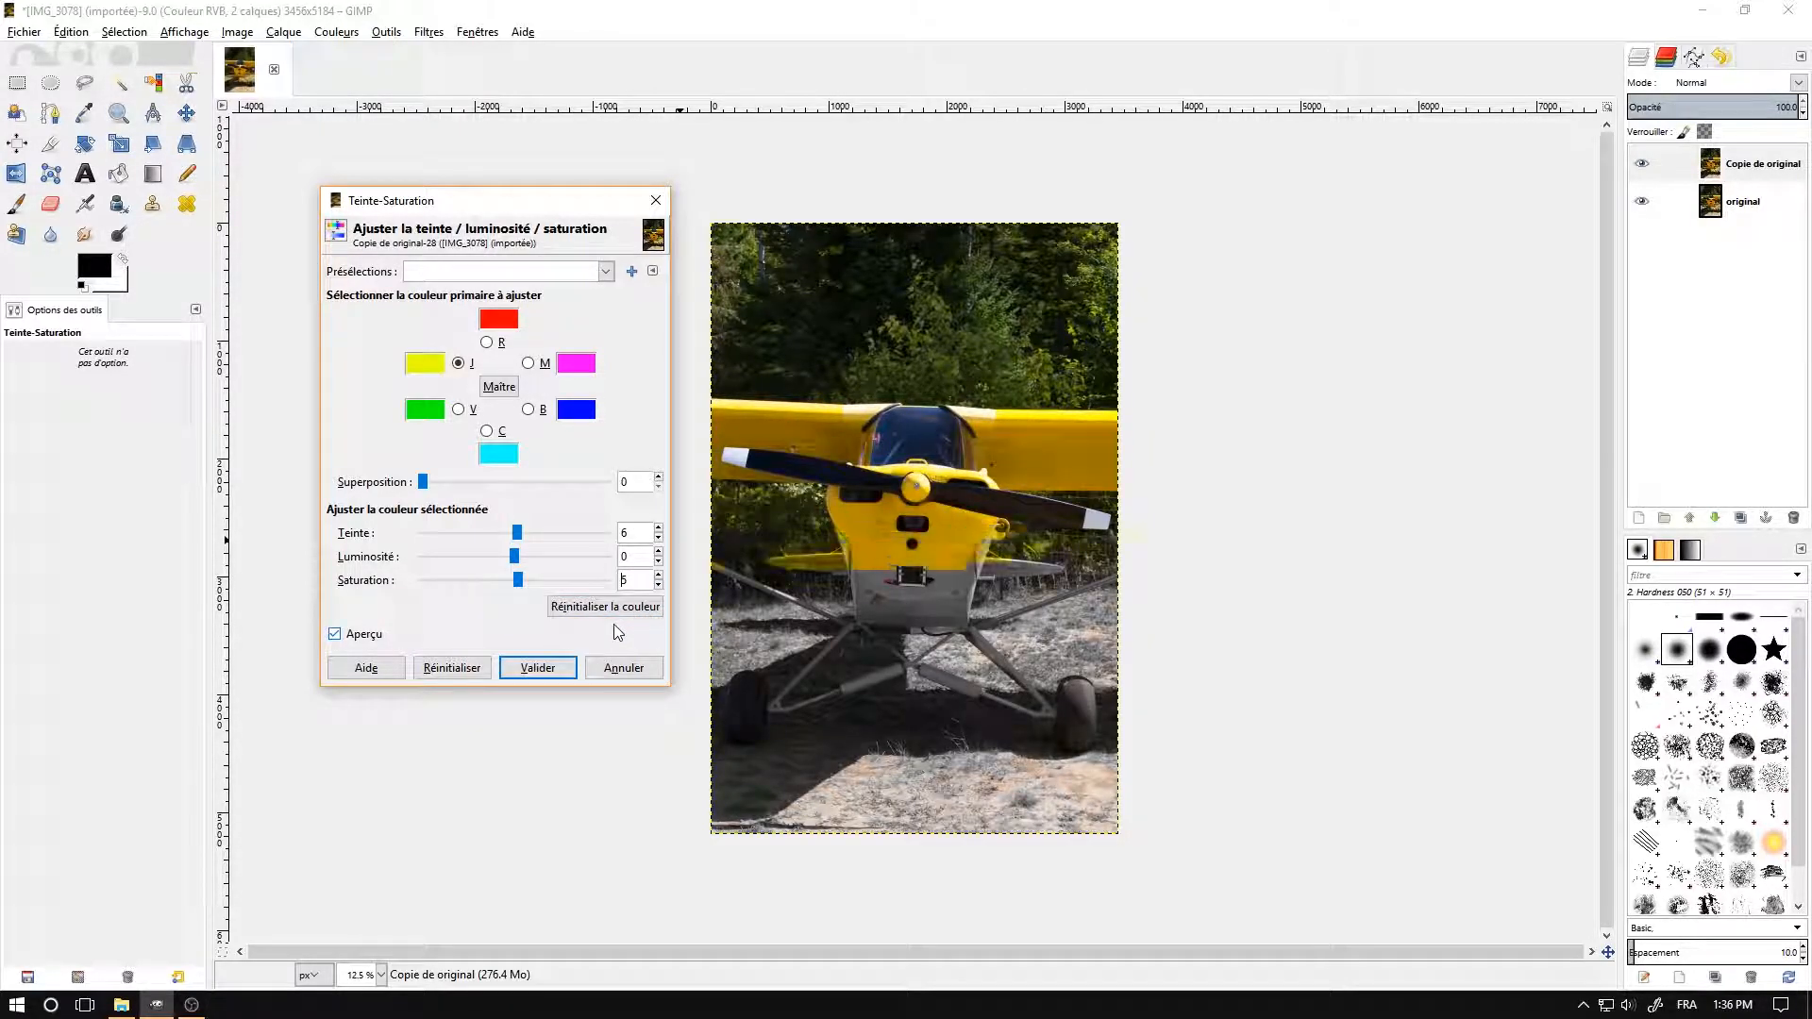
{"action": "left_click", "coordinate": [336, 634]}
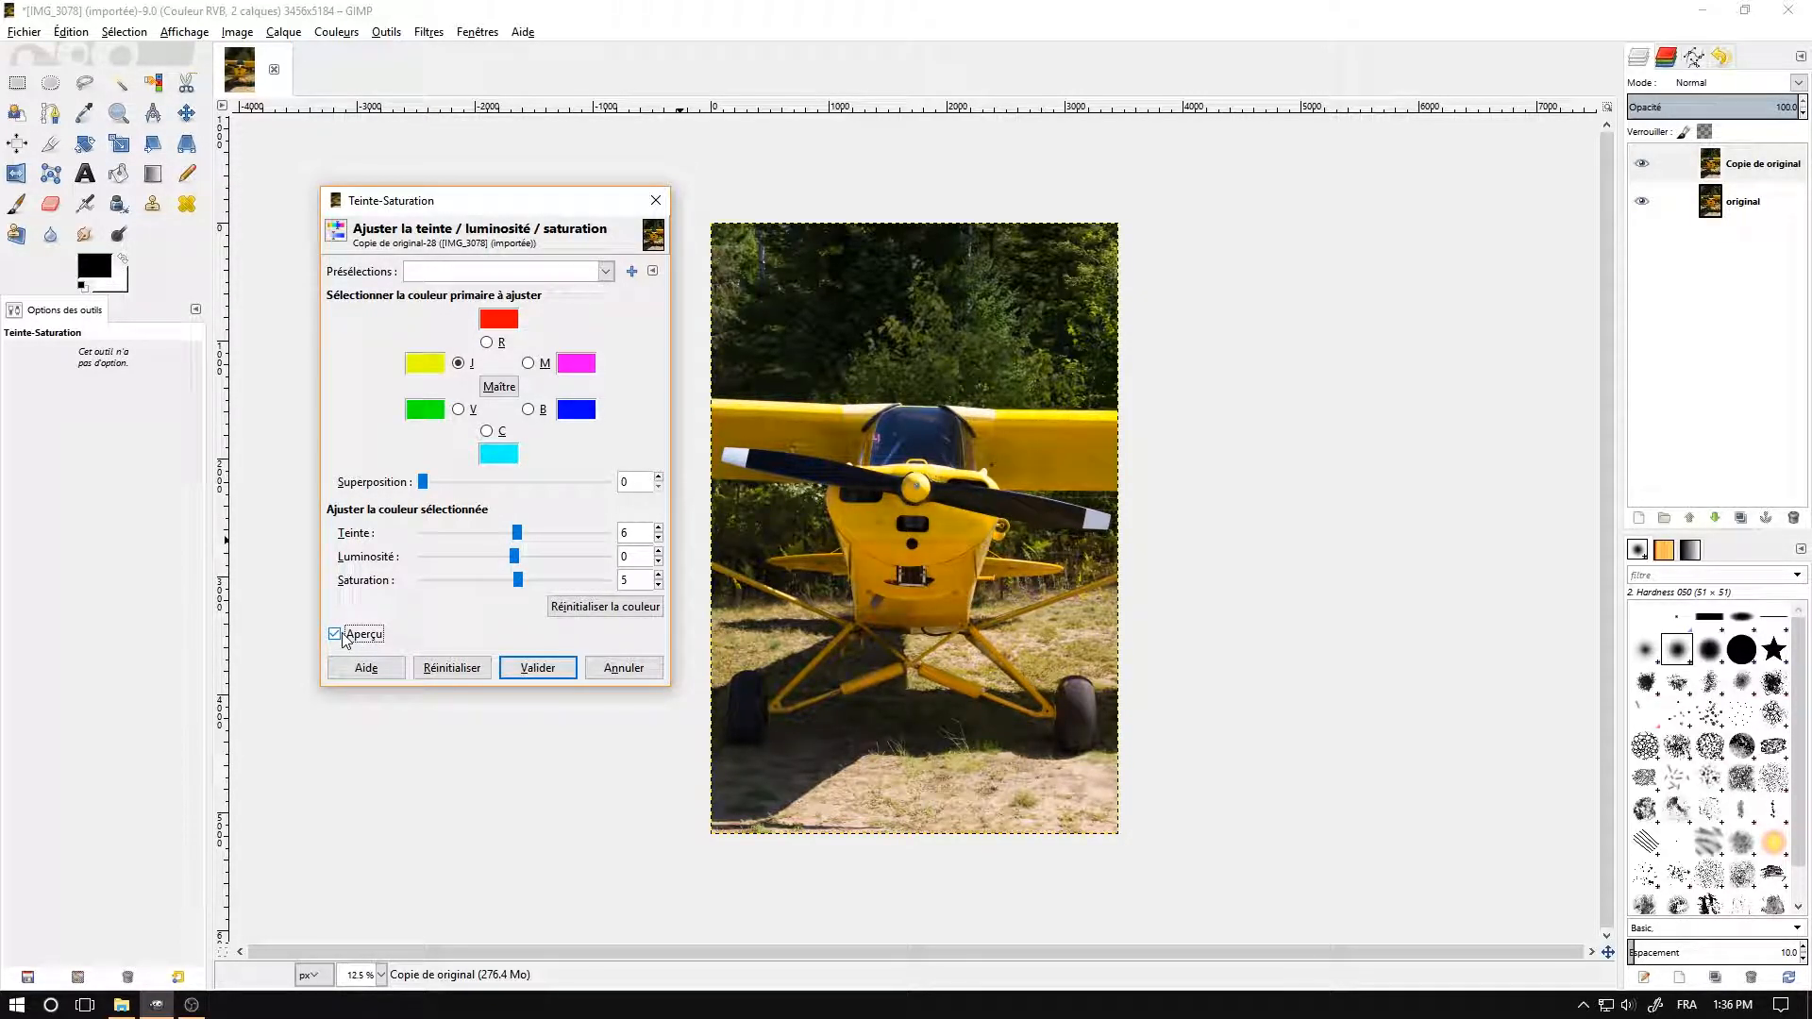
{"action": "left_click", "coordinate": [537, 668]}
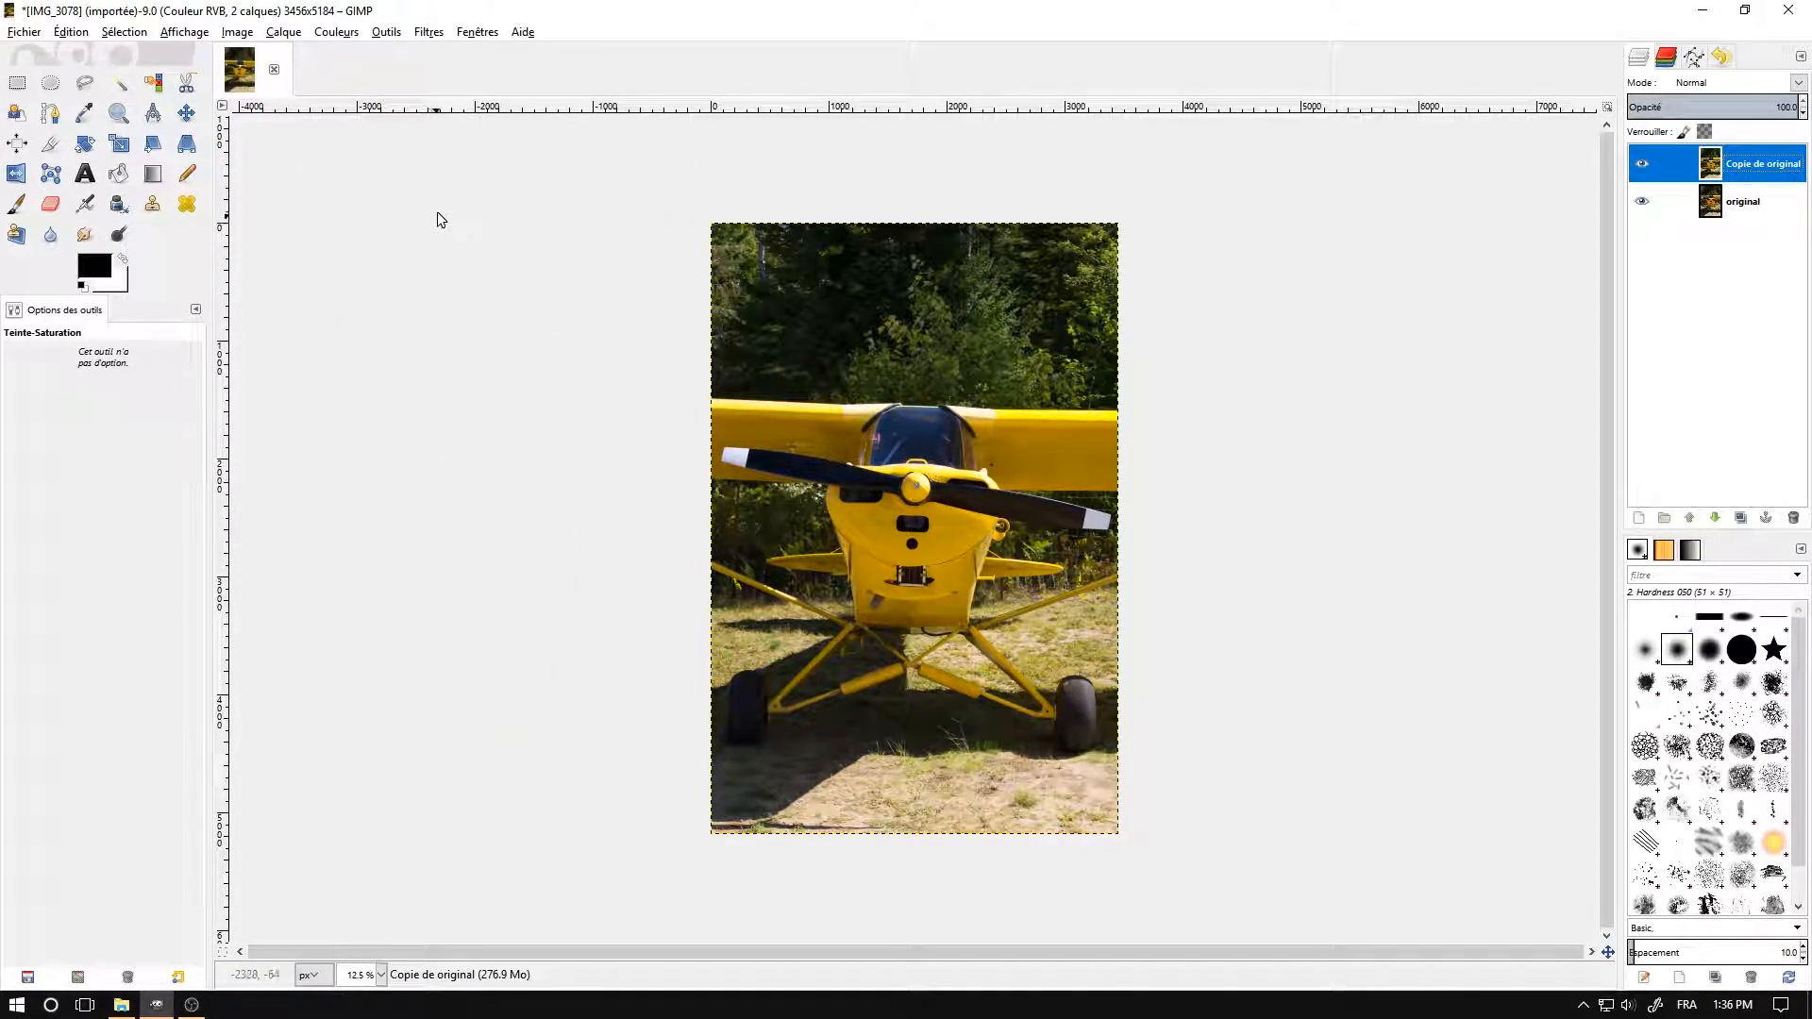
Set the copied layer's input Levels to 6, 1.09 and 249, compare with the unadjusted photo, and apply the adjustment
{"action": "left_click", "coordinate": [350, 33]}
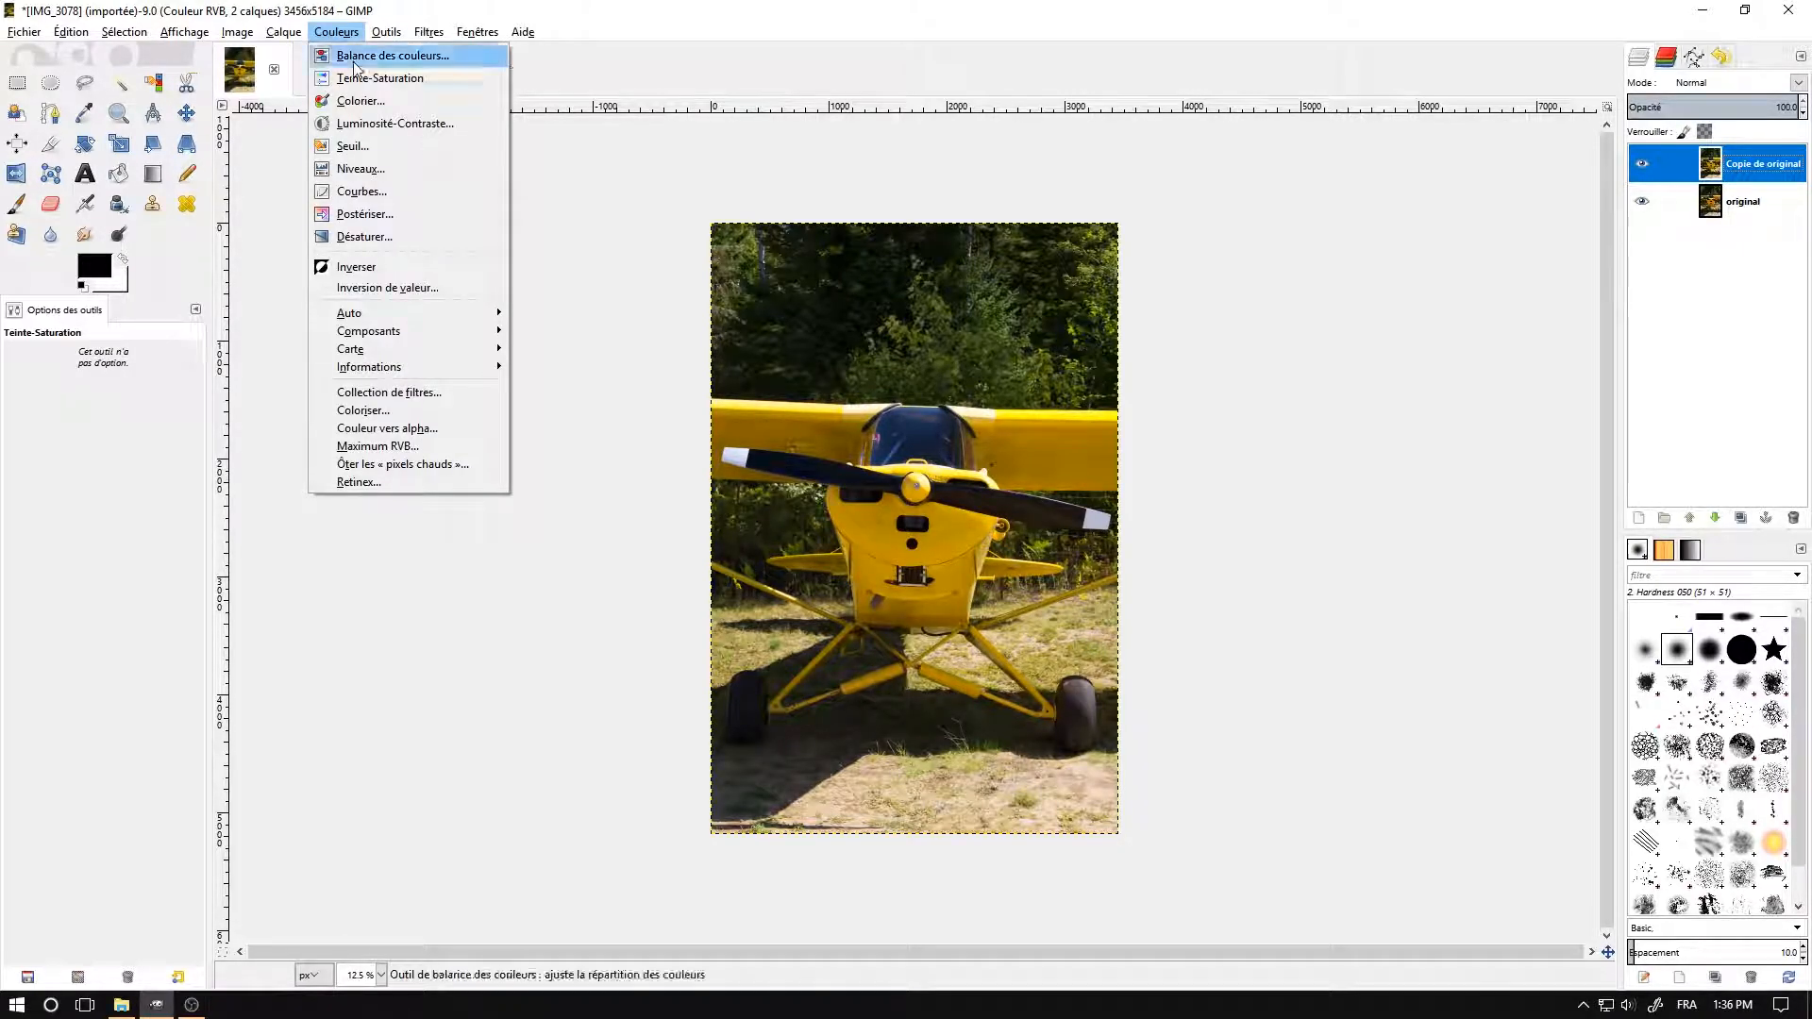
{"action": "left_click", "coordinate": [383, 172]}
{"action": "left_click_drag", "start_coordinate": [425, 19], "coordinate": [561, 226]}
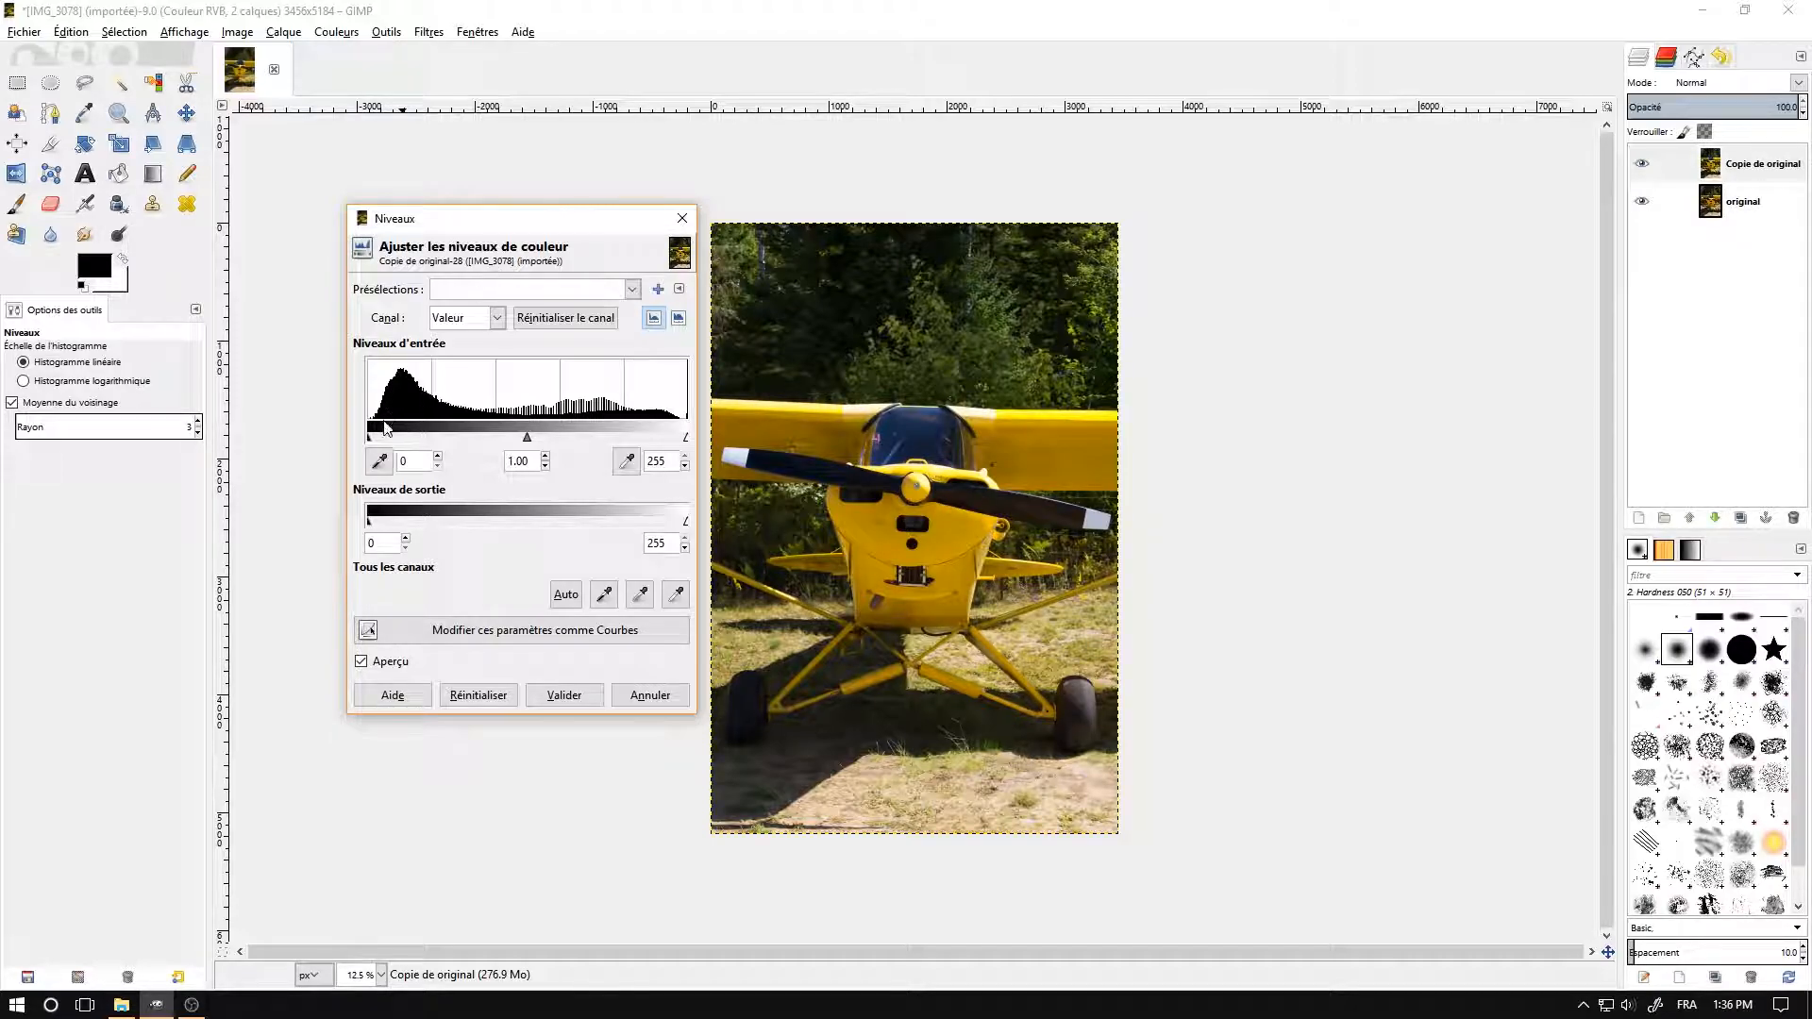
{"action": "left_click_drag", "start_coordinate": [370, 434], "coordinate": [376, 434]}
{"action": "left_click_drag", "start_coordinate": [685, 438], "coordinate": [679, 438]}
{"action": "left_click_drag", "start_coordinate": [527, 440], "coordinate": [519, 439]}
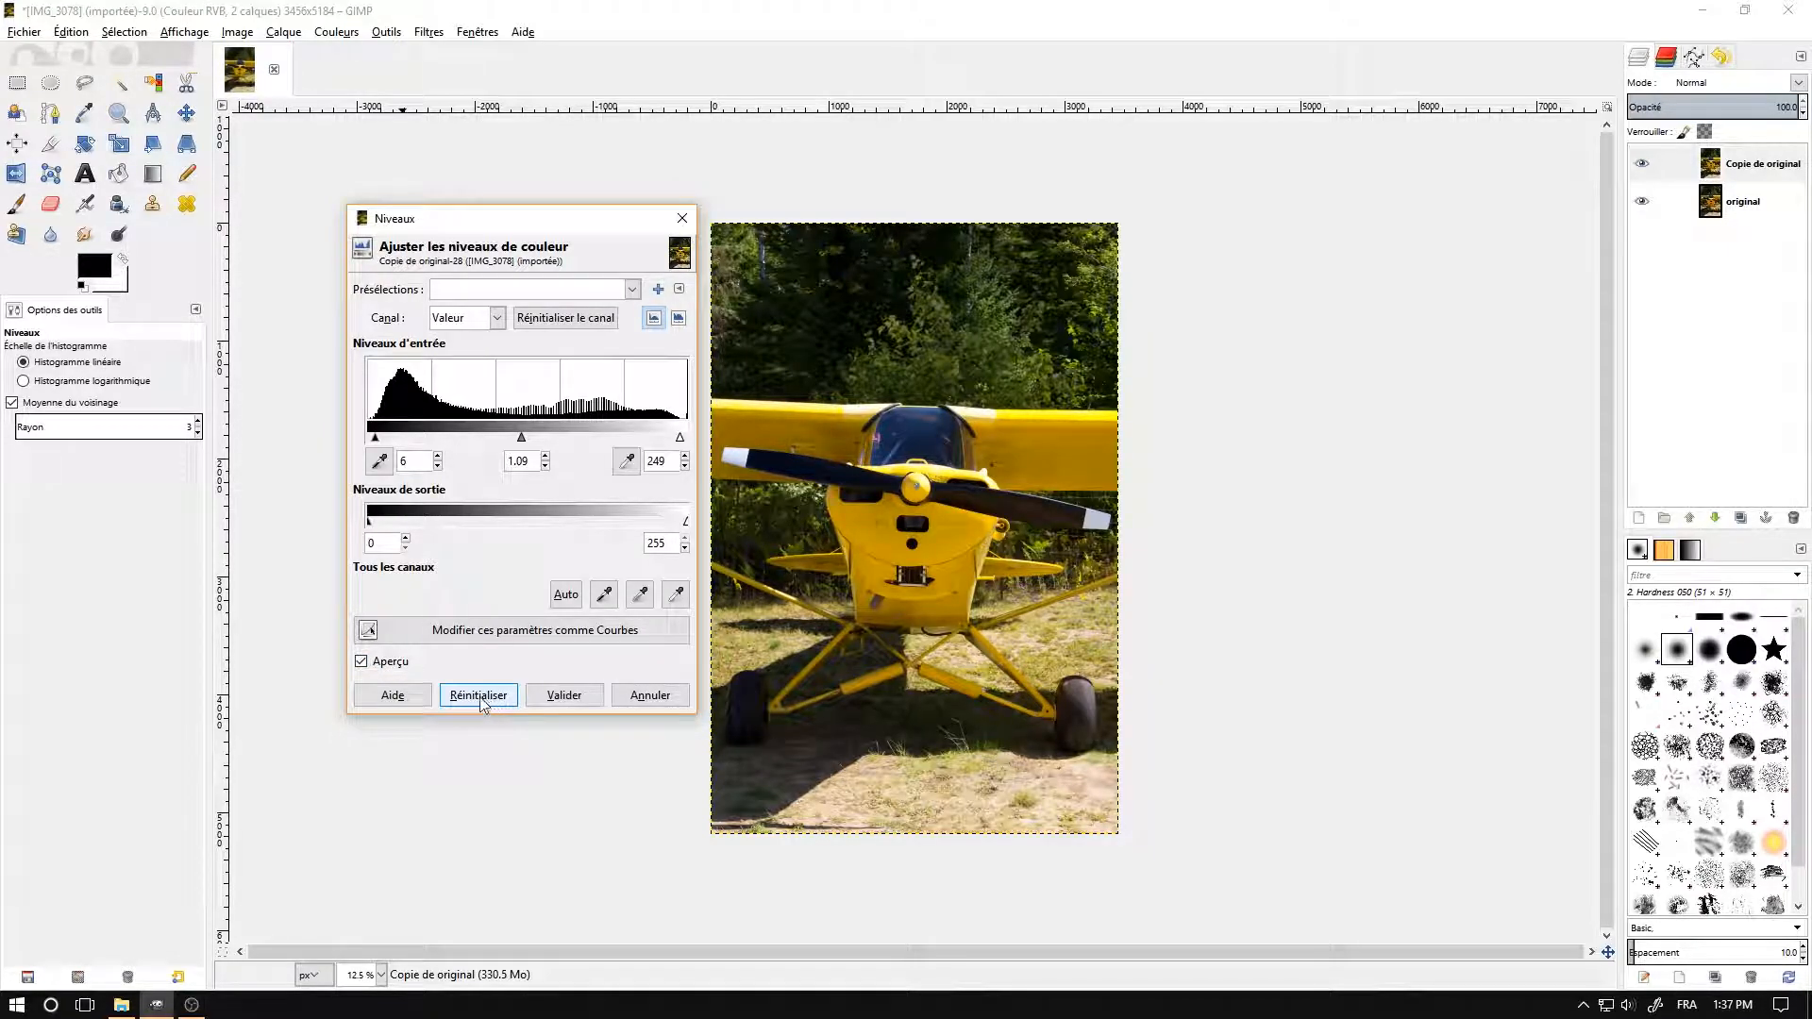
{"action": "left_click", "coordinate": [363, 663]}
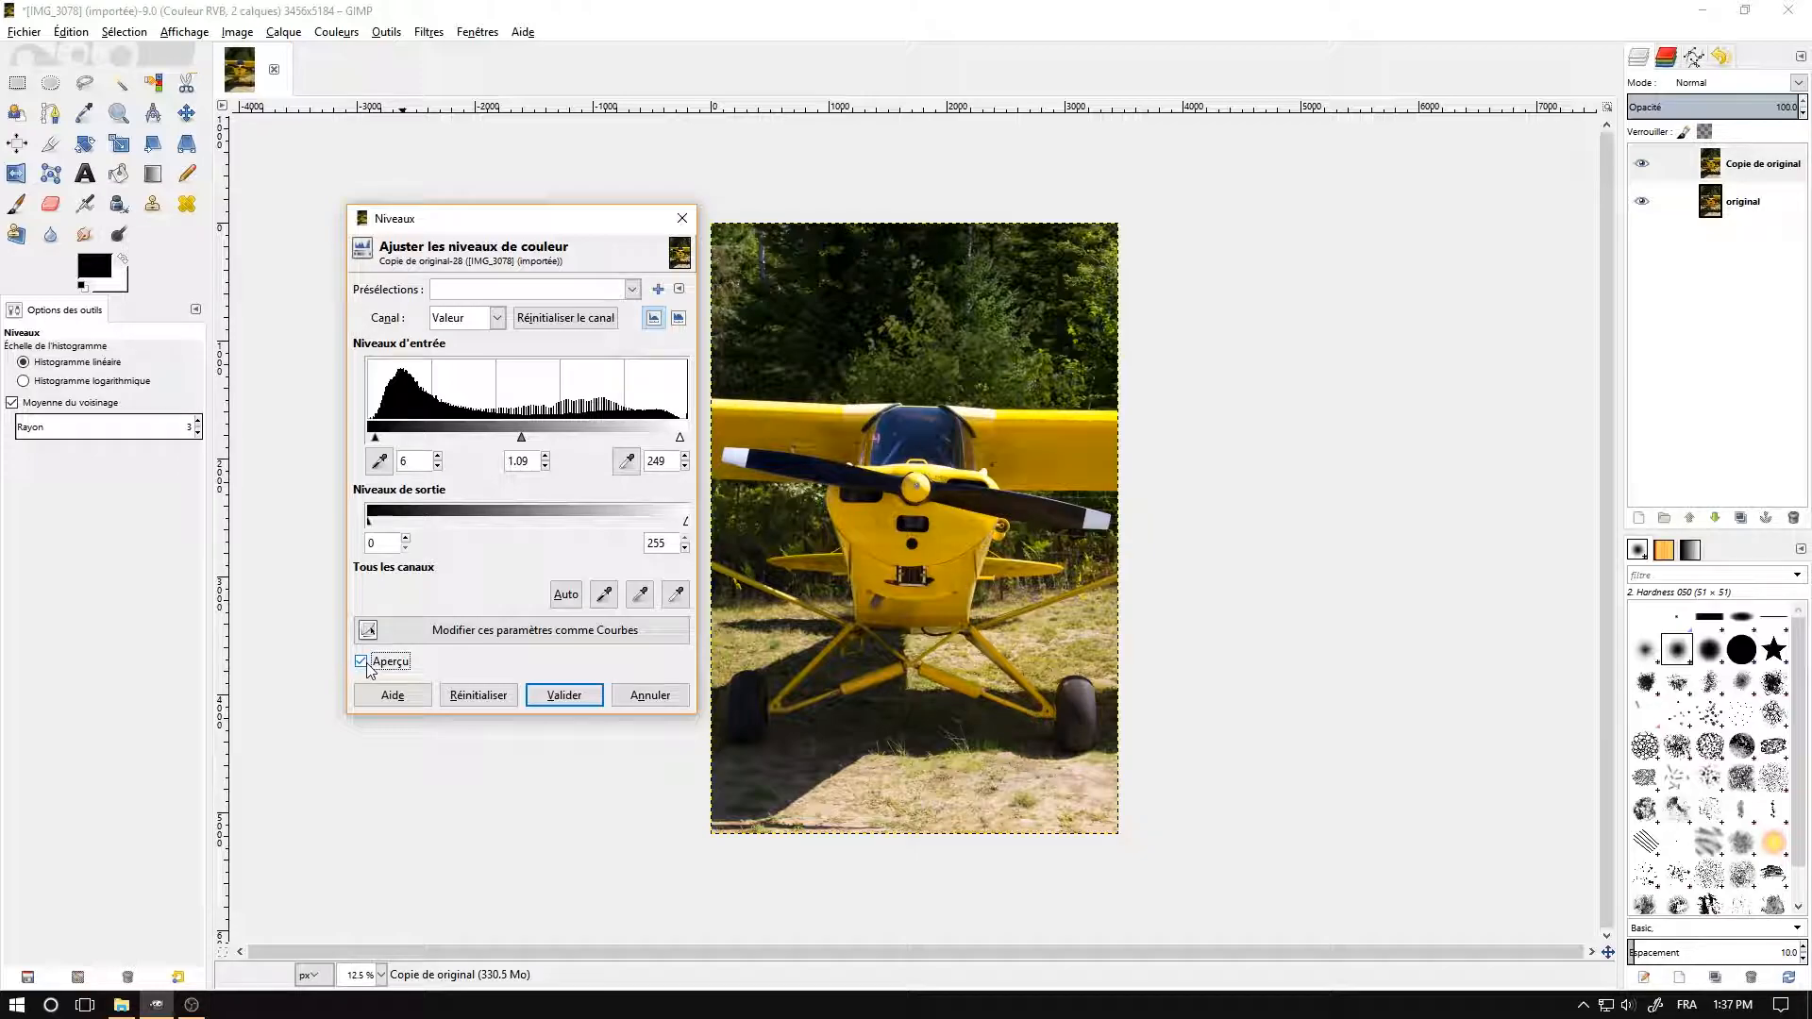
{"action": "left_click", "coordinate": [563, 694]}
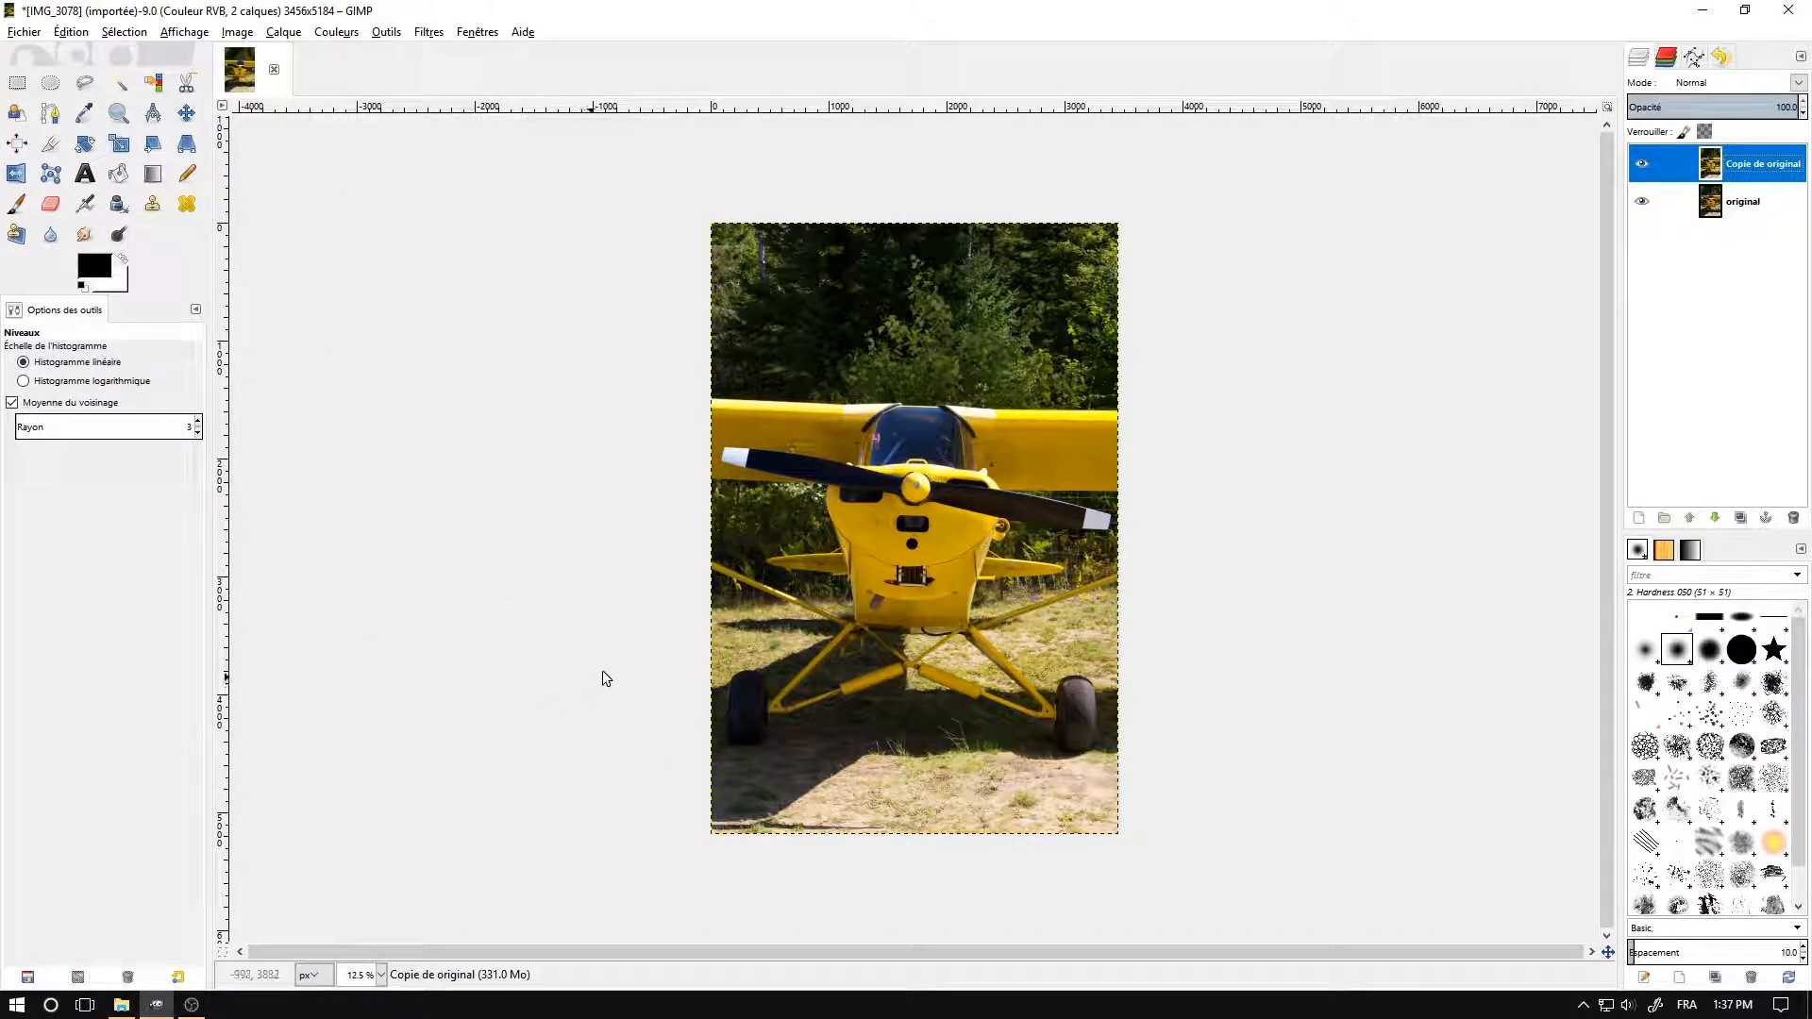
Set the copied layer's opacity to 50, comparing it with the original by toggling its visibility before and after
{"action": "left_click", "coordinate": [1644, 167]}
{"action": "left_click", "coordinate": [1644, 167]}
{"action": "left_click", "coordinate": [1645, 168]}
{"action": "left_click", "coordinate": [1644, 167]}
{"action": "left_click", "coordinate": [1712, 106]}
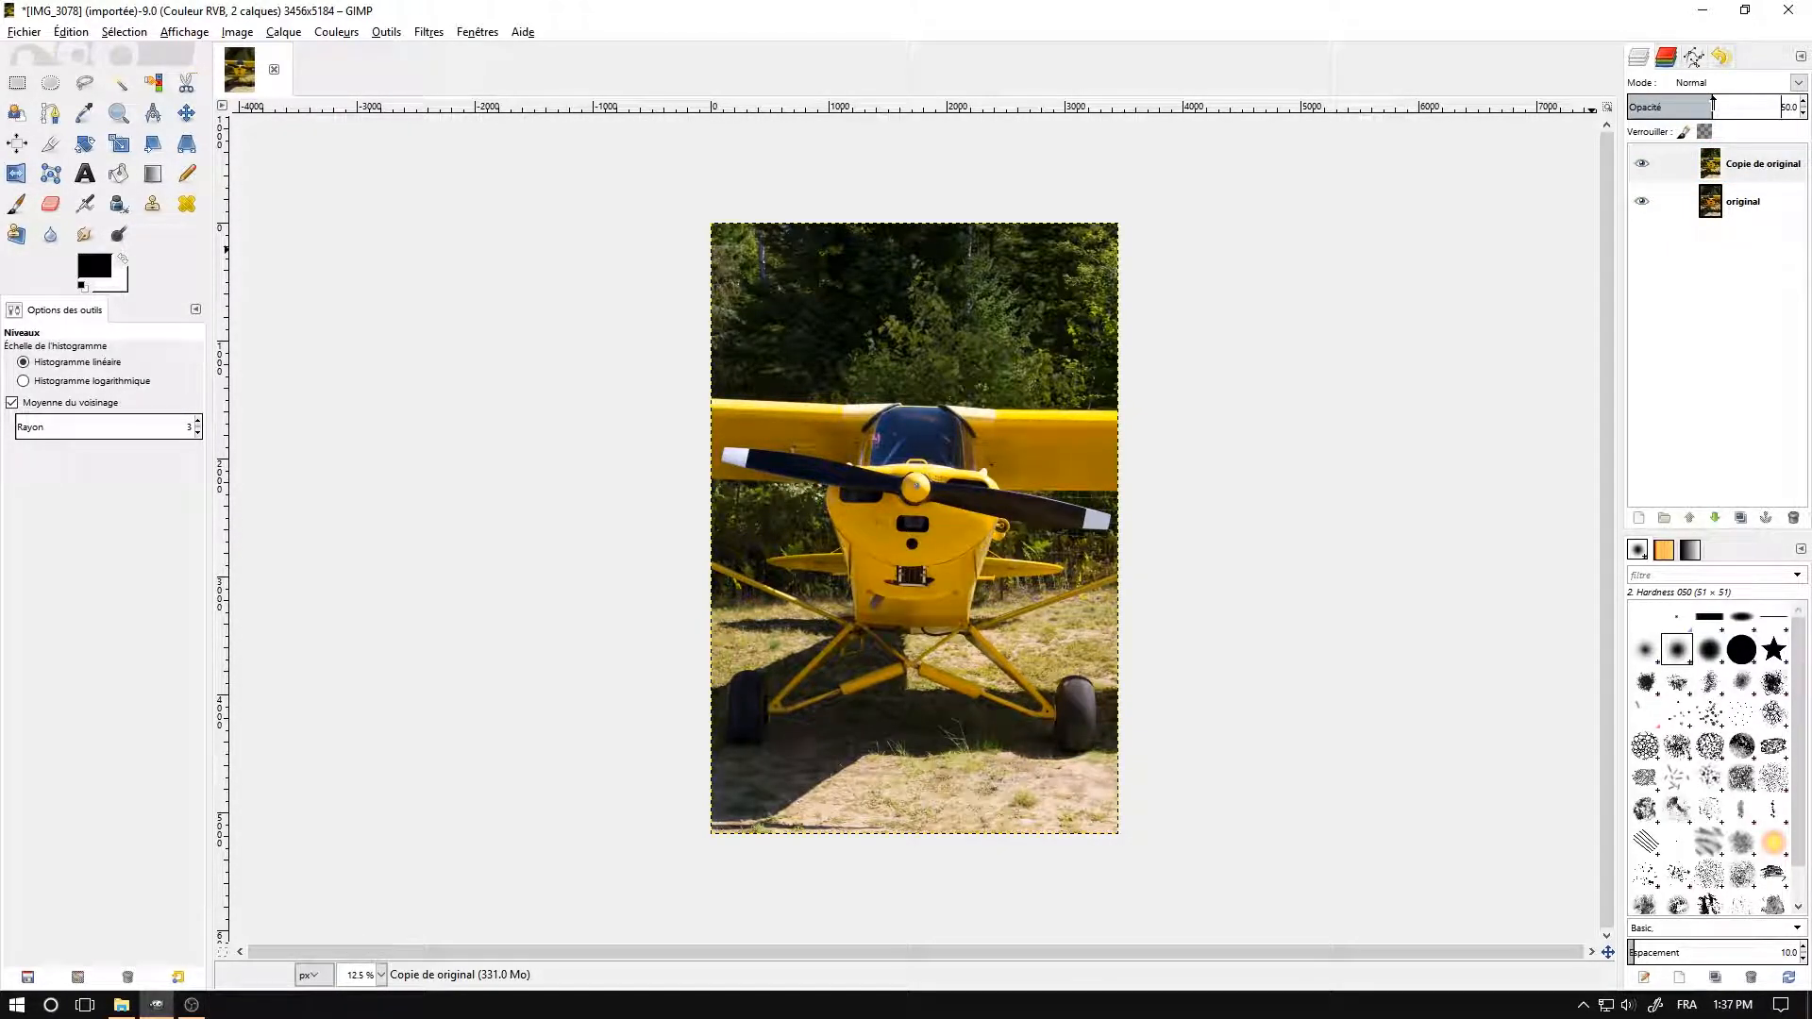
{"action": "left_click", "coordinate": [1643, 164]}
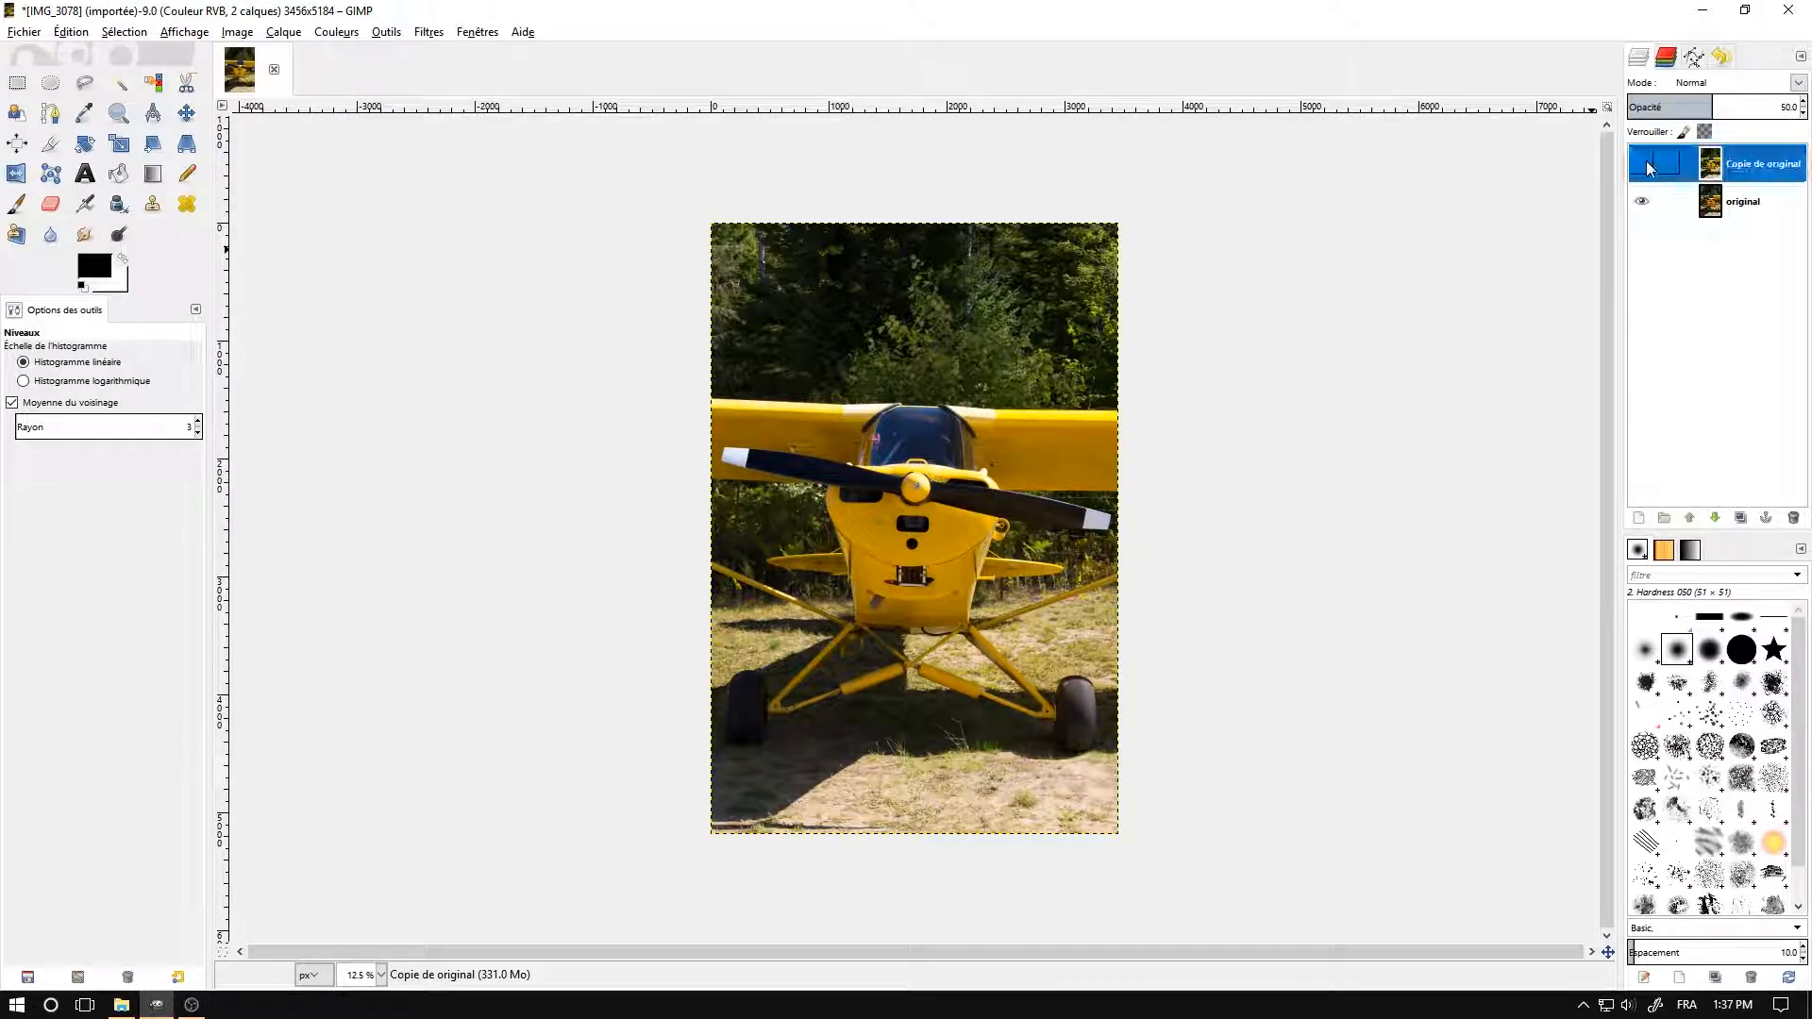
{"action": "left_click", "coordinate": [1646, 166]}
Save the layered project as avion.xcf in the Pictures folder
{"action": "left_click", "coordinate": [23, 34]}
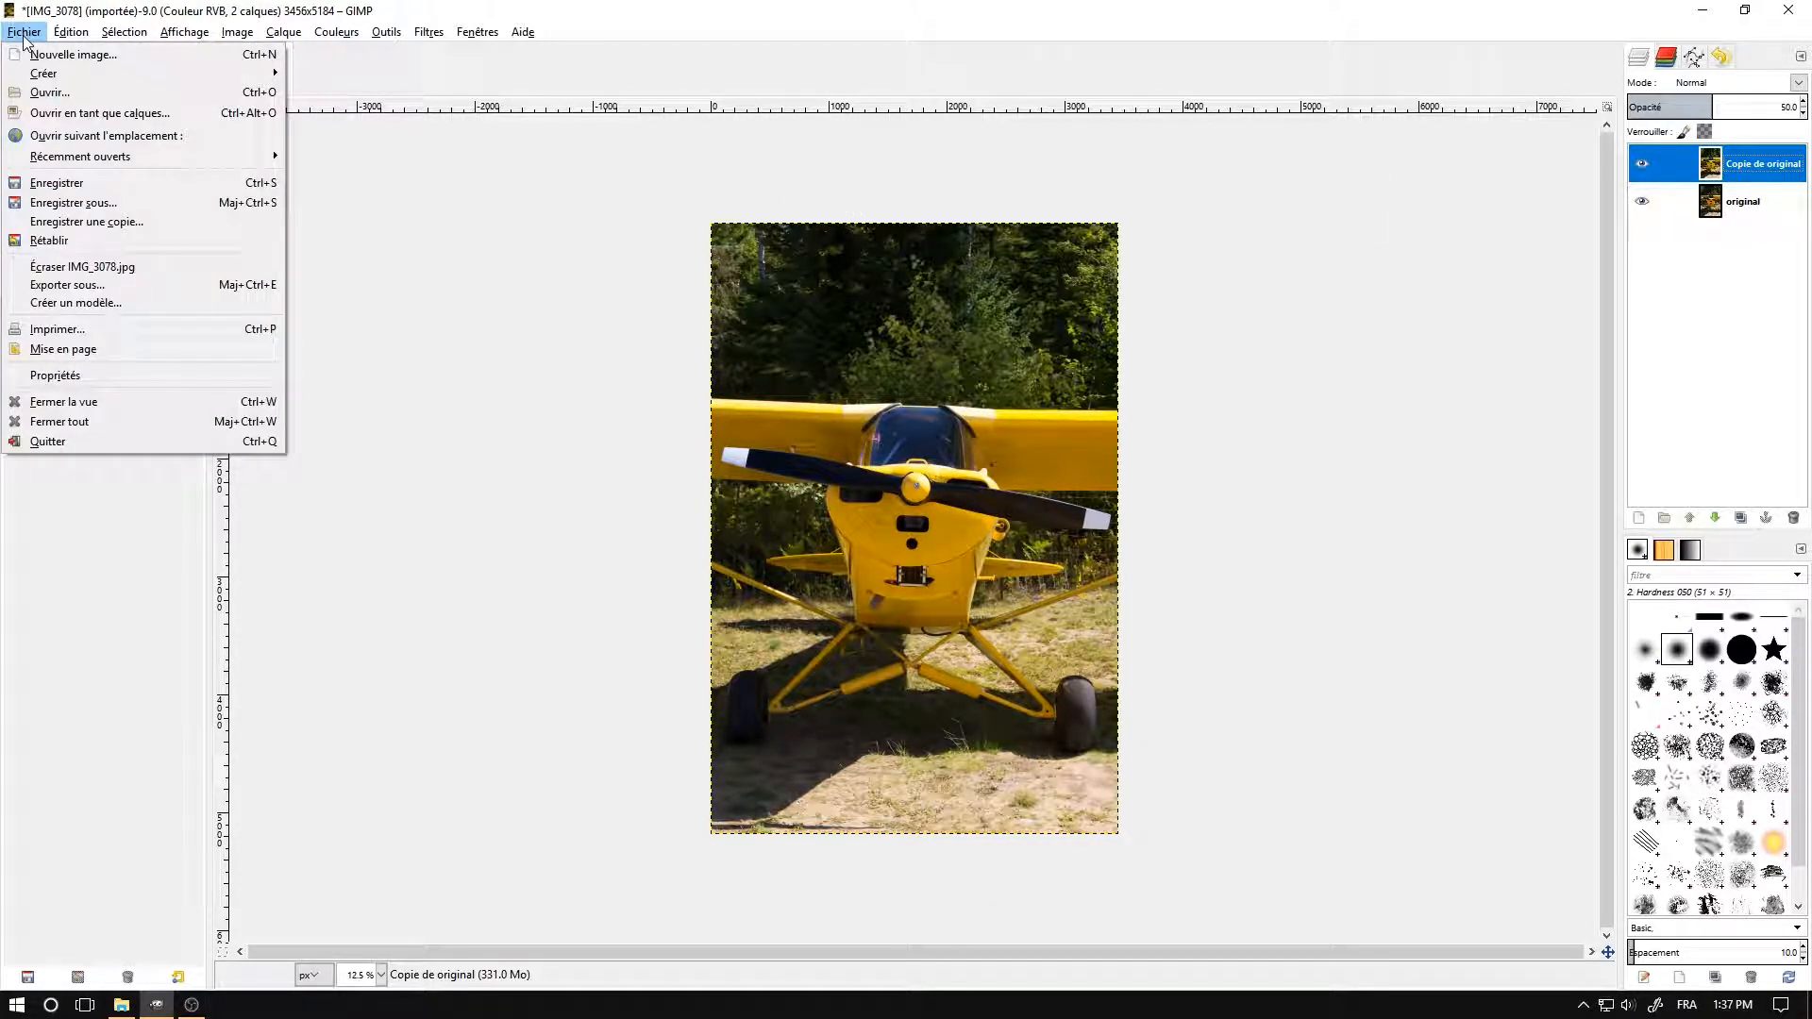
{"action": "left_click", "coordinate": [105, 206]}
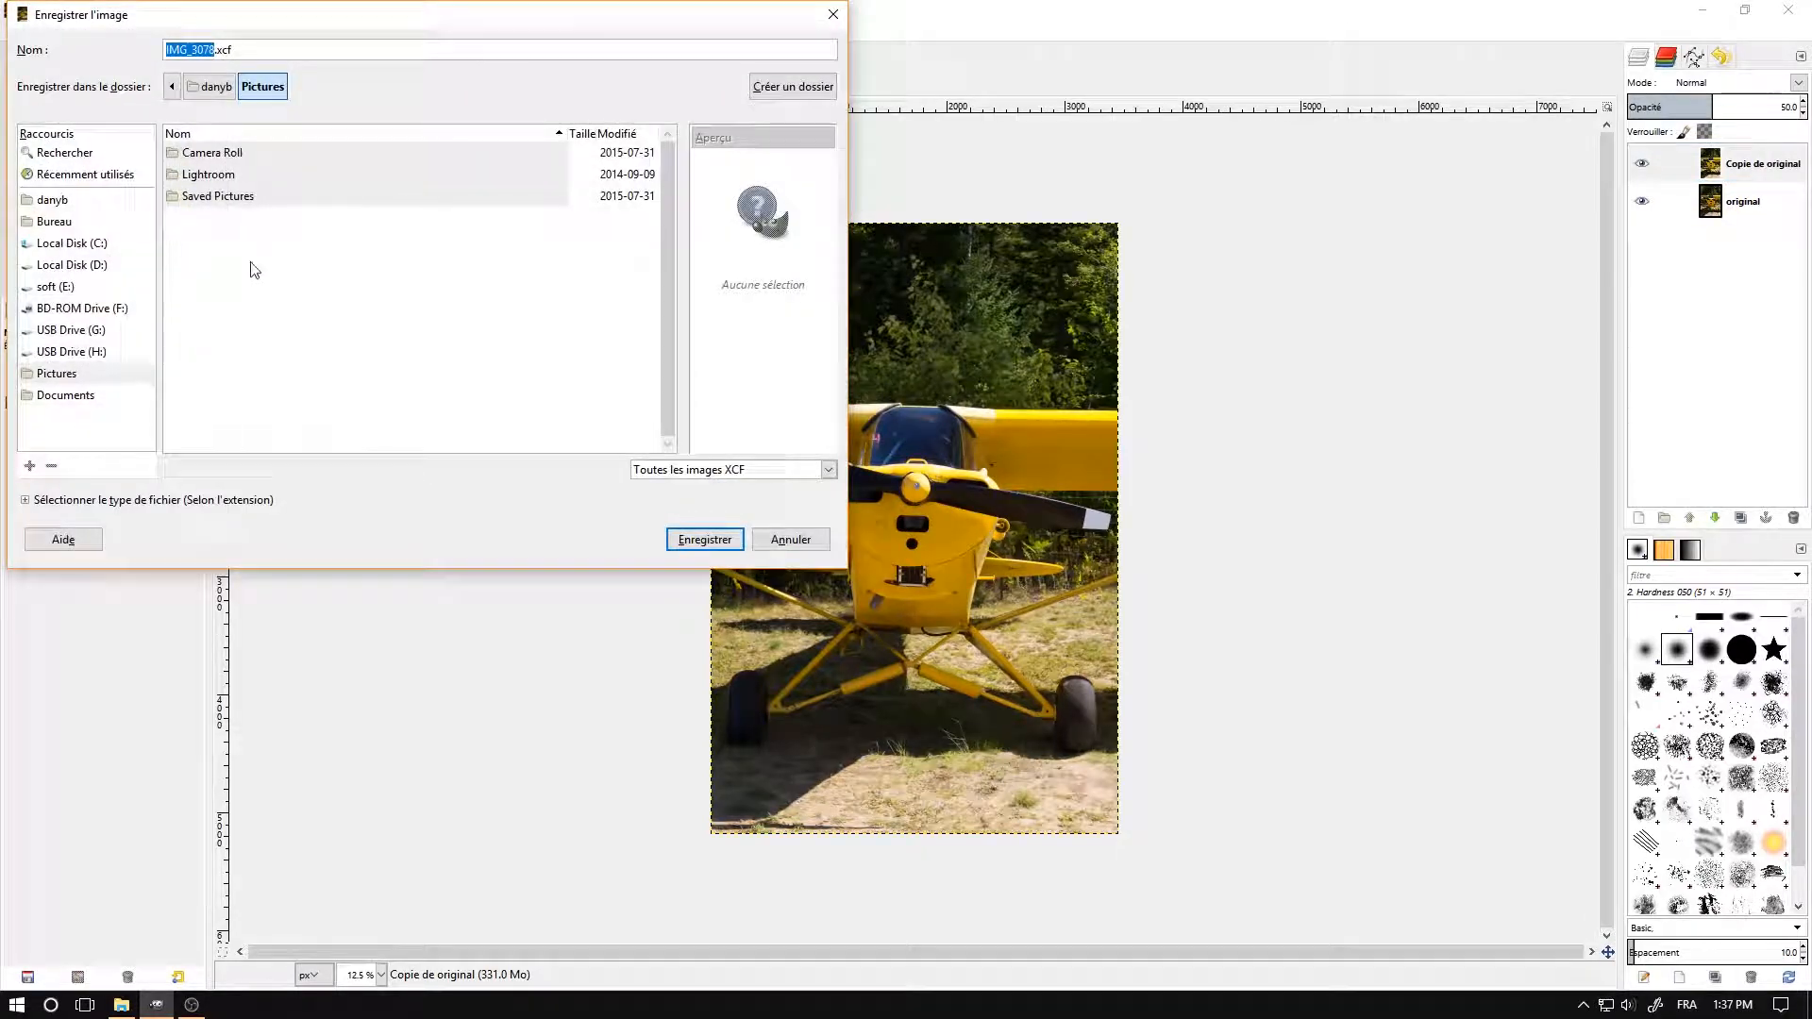
{"action": "left_click_drag", "start_coordinate": [241, 50], "coordinate": [224, 49]}
{"action": "key", "text": "ctrl+a"}
{"action": "type", "text": "a"}
{"action": "left_click", "coordinate": [706, 535]}
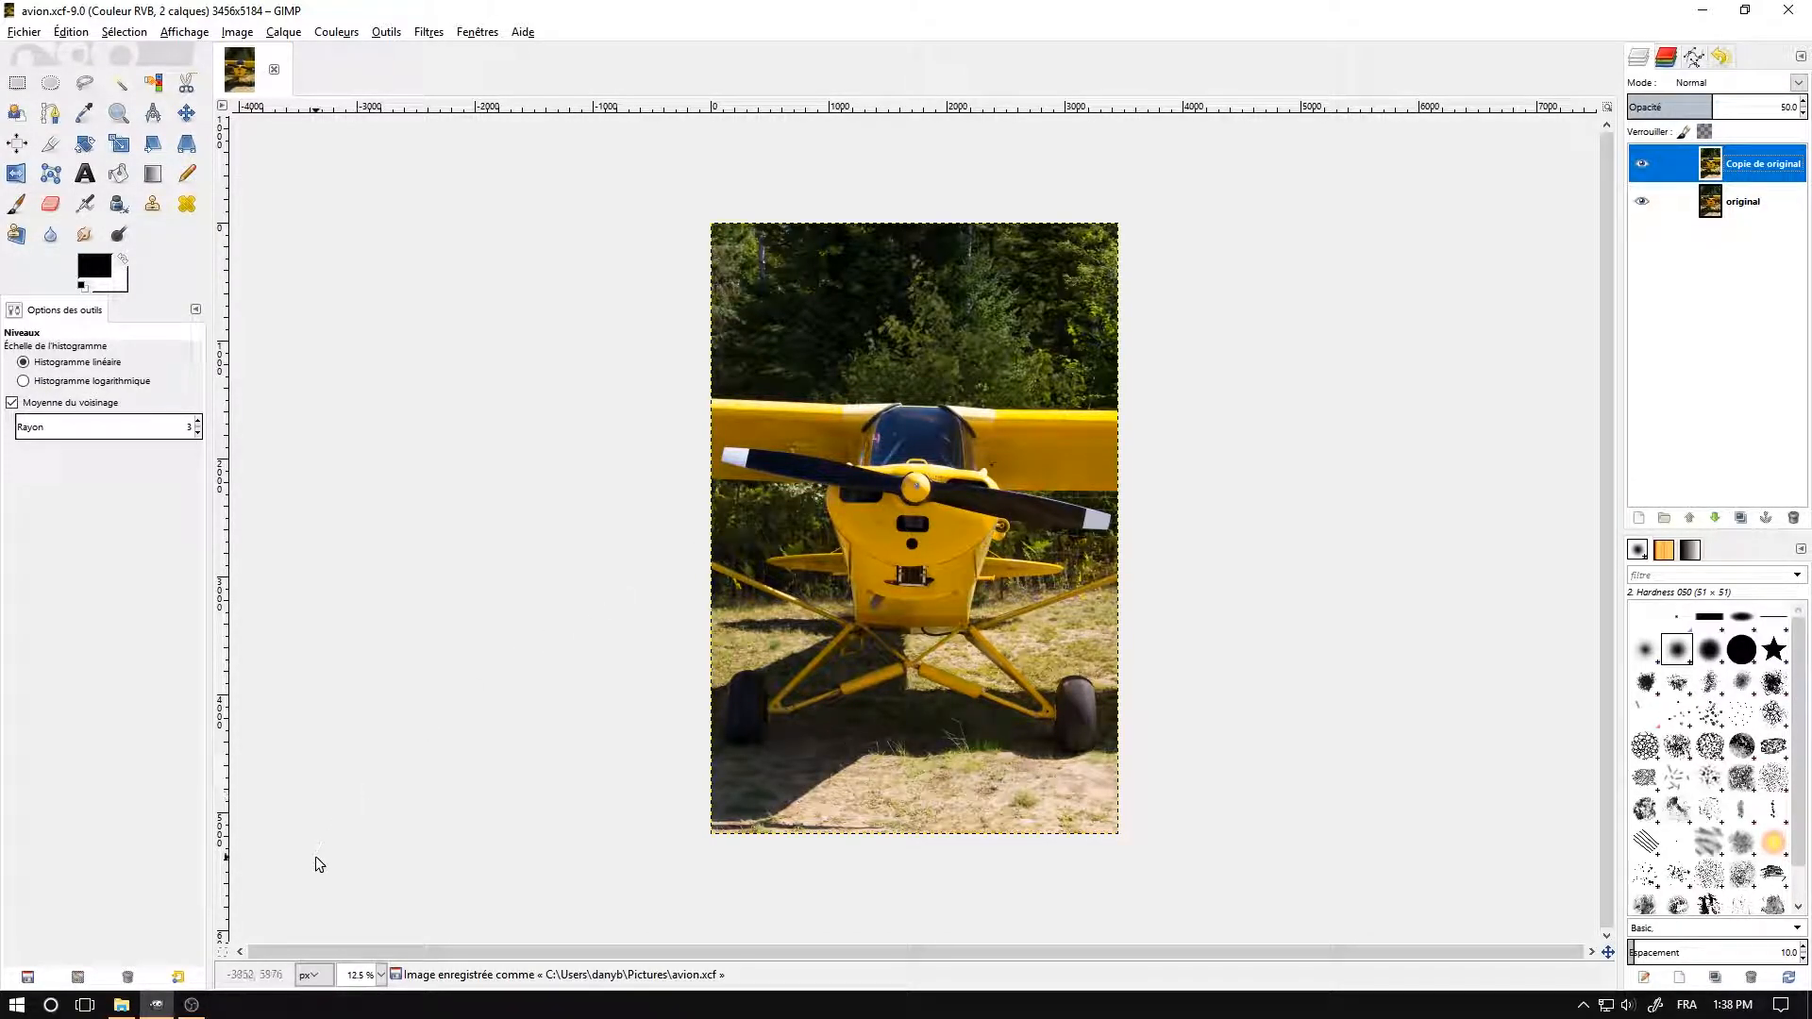
Switch to File Explorer, inspect the avion.xcf file in the Pictures folder, and return to GIMP
{"action": "left_click", "coordinate": [126, 1010]}
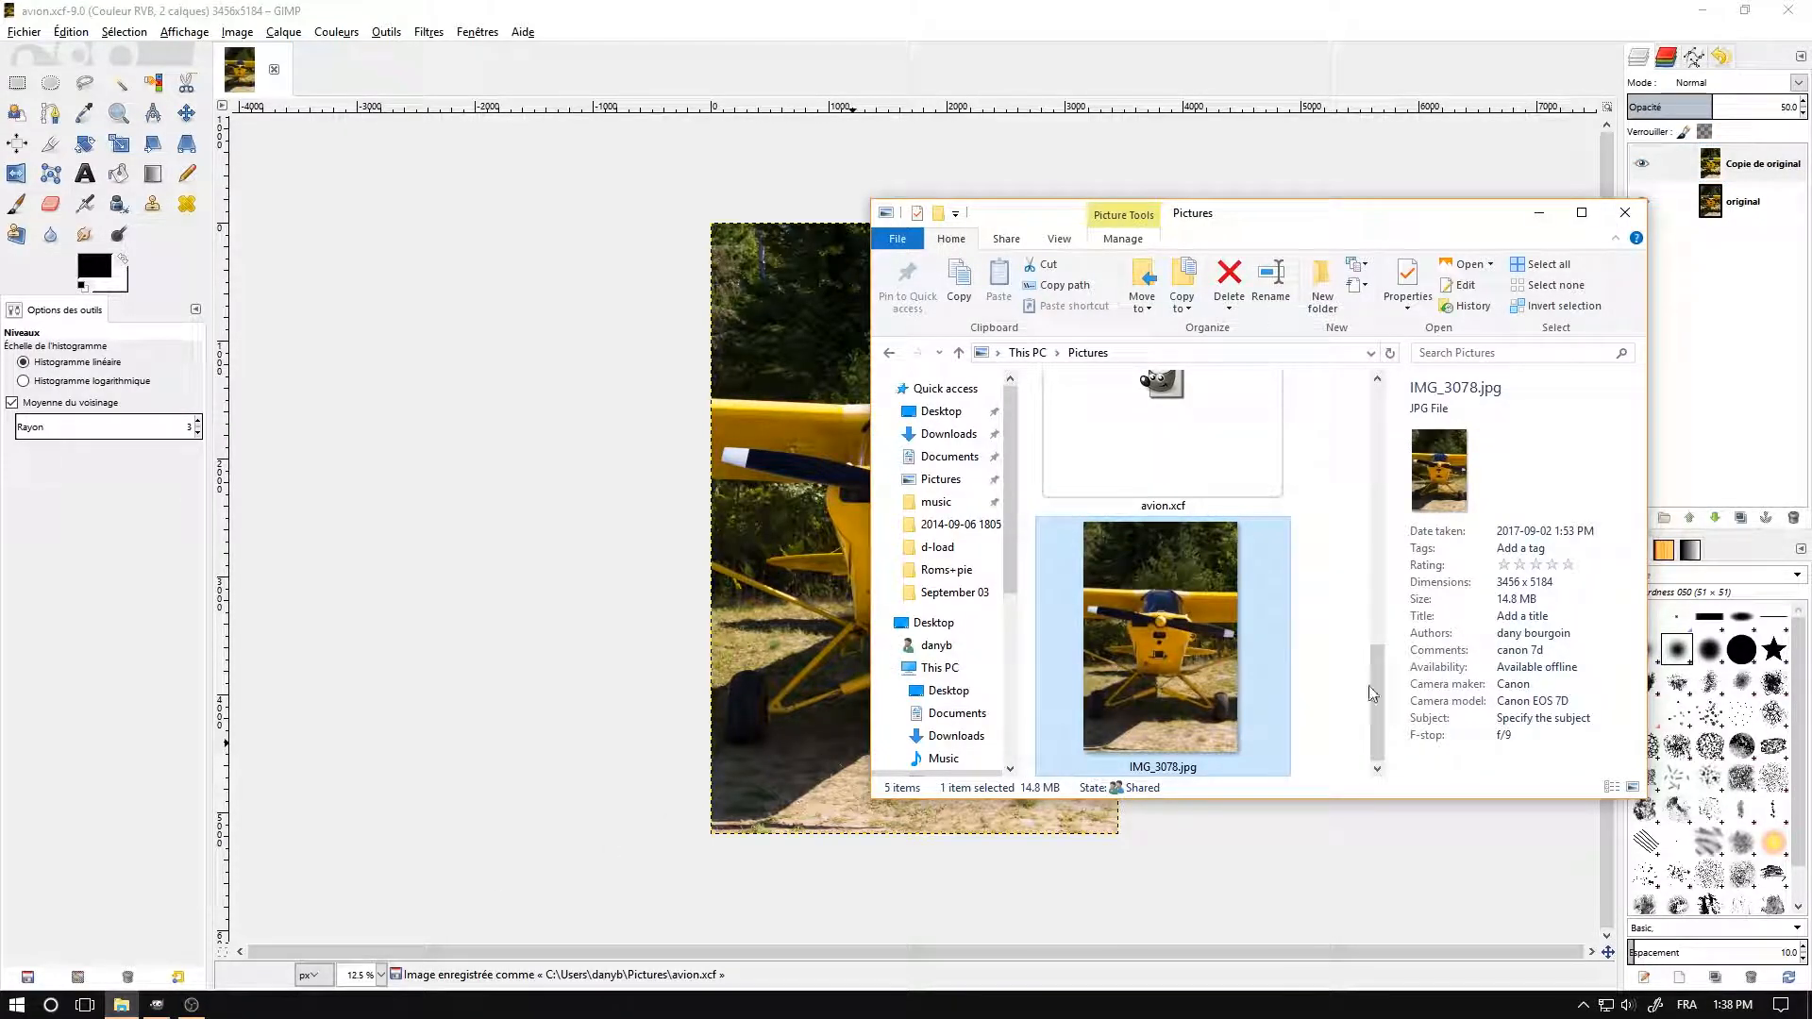
{"action": "scroll", "coordinate": [1376, 680], "scroll_direction": "up", "scroll_amount": 1}
{"action": "scroll", "coordinate": [1374, 672], "scroll_direction": "up", "scroll_amount": 1}
{"action": "left_click", "coordinate": [1215, 588]}
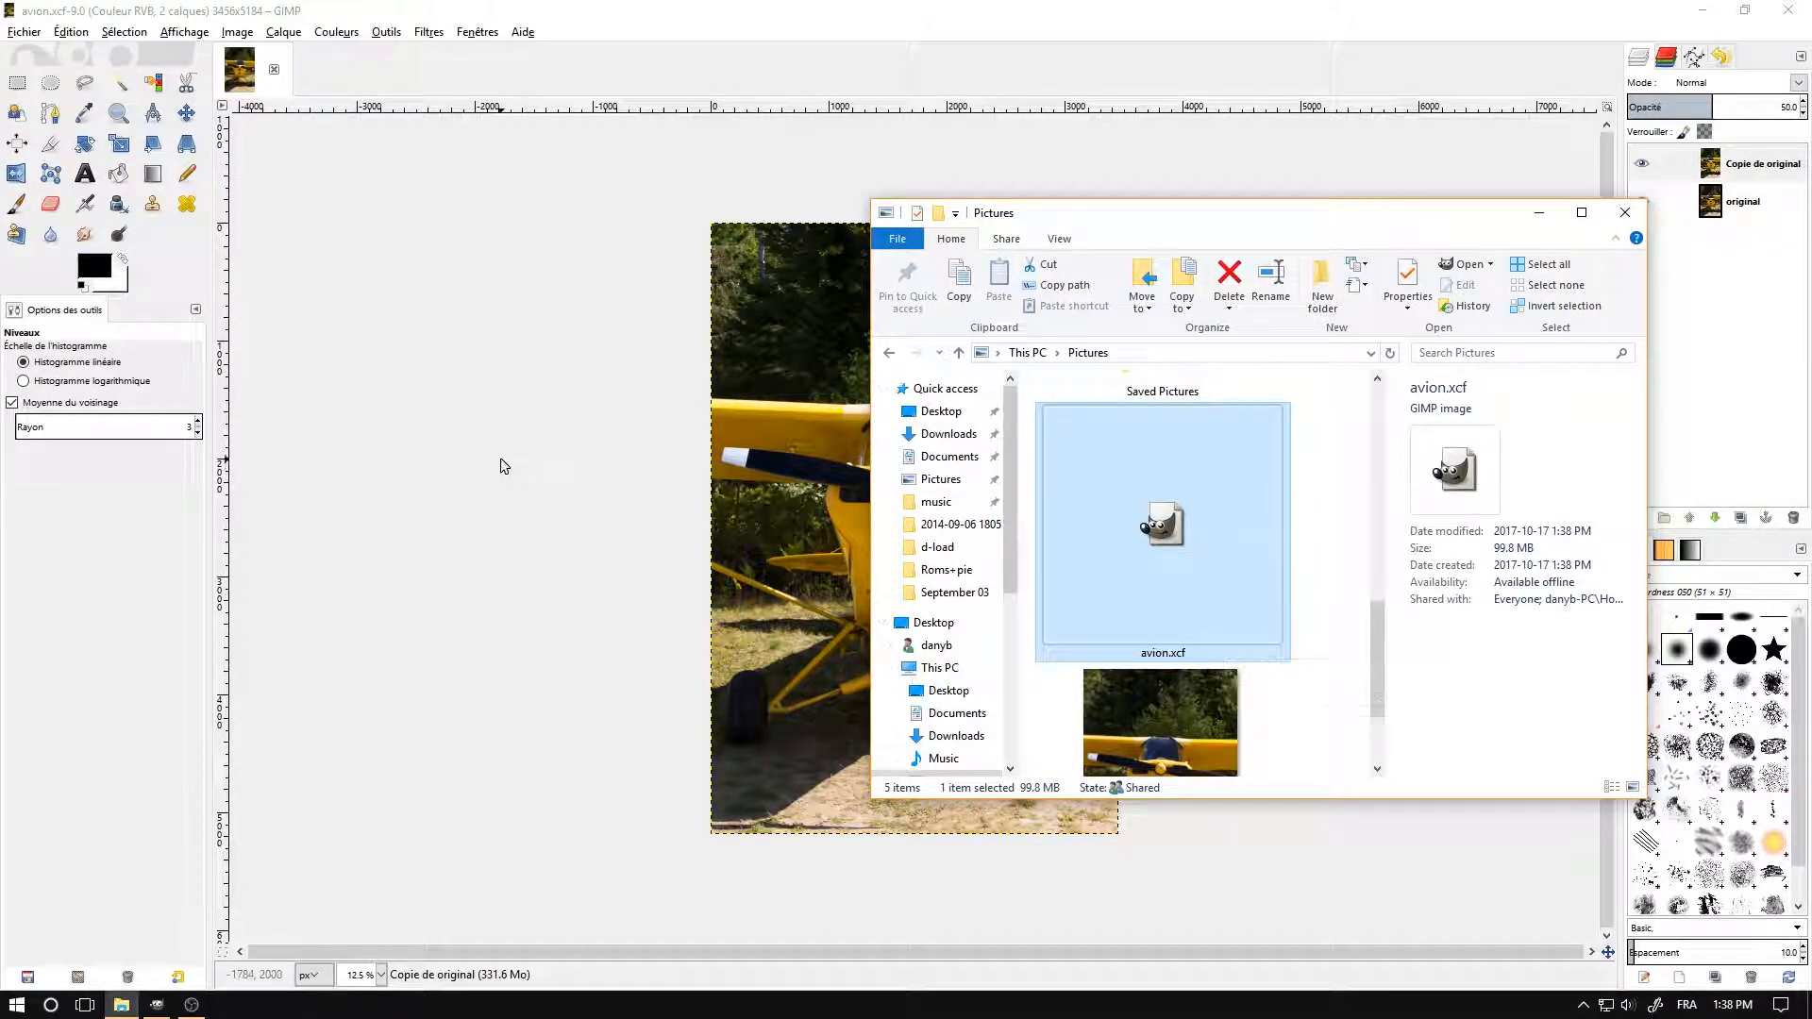
{"action": "left_click", "coordinate": [359, 11]}
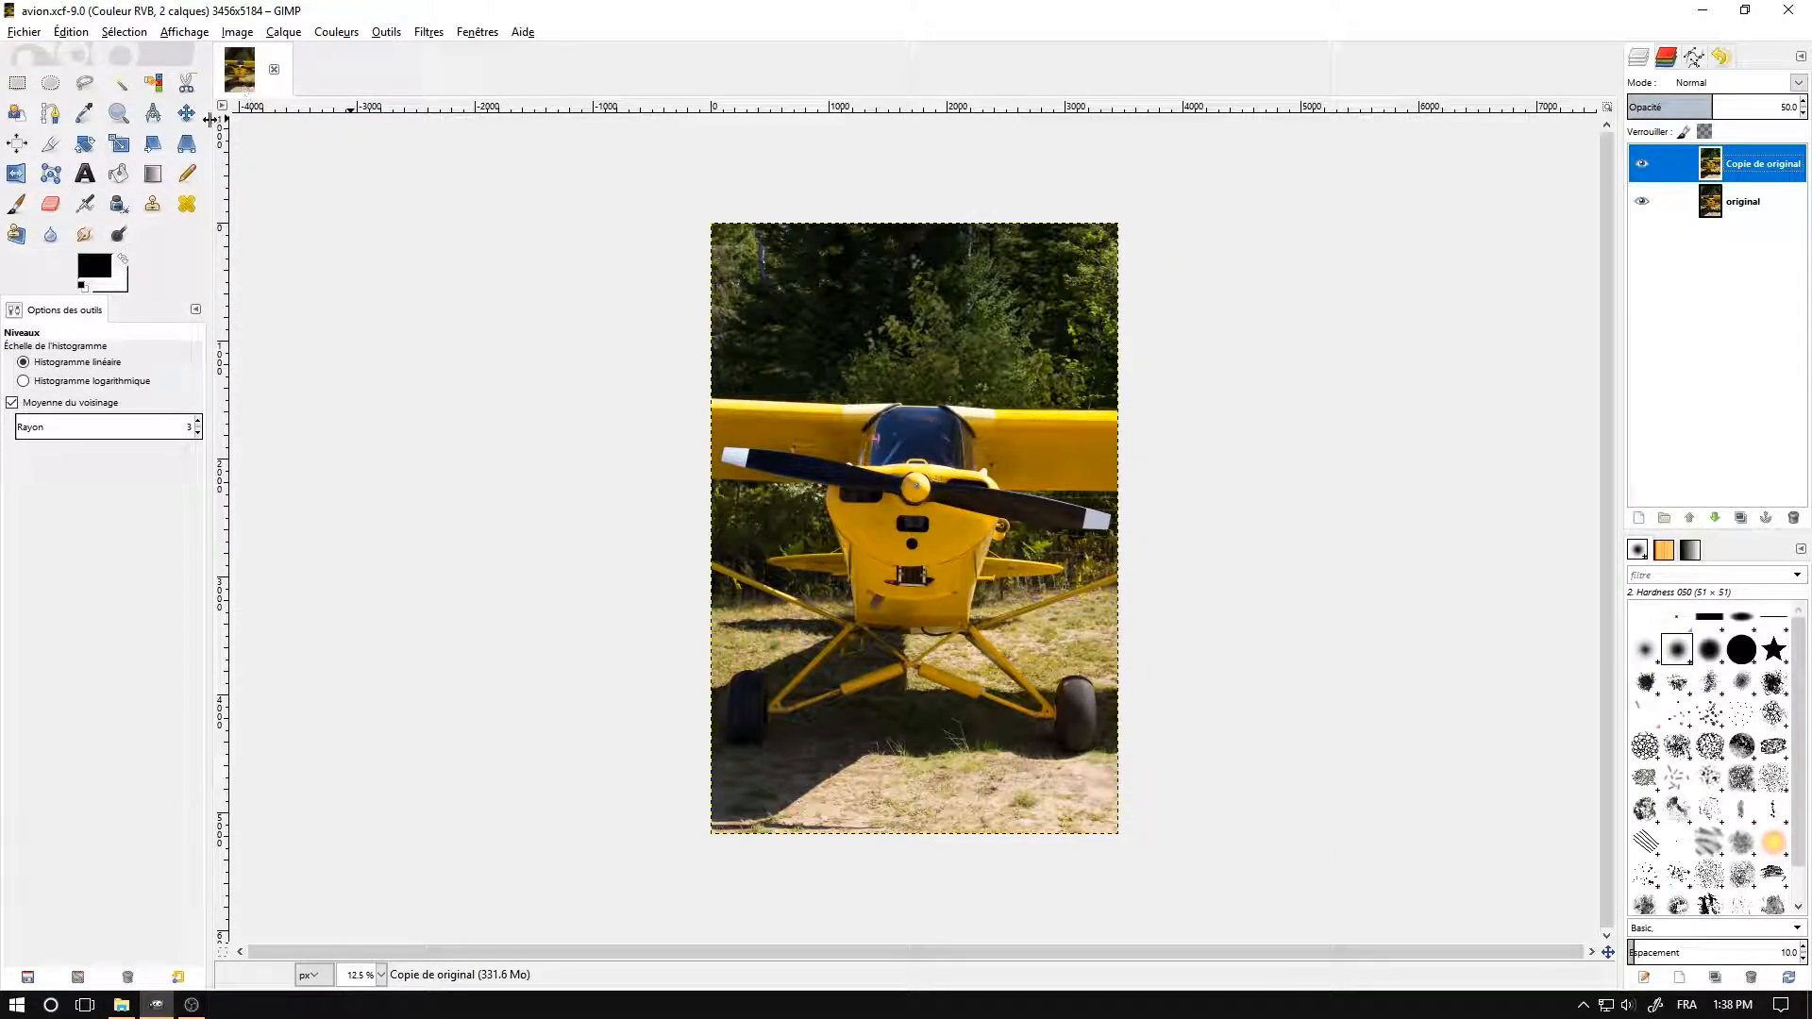
Set up an export of the image to the Pictures folder as avion.jpg, choosing the JPEG file type
{"action": "left_click", "coordinate": [25, 32]}
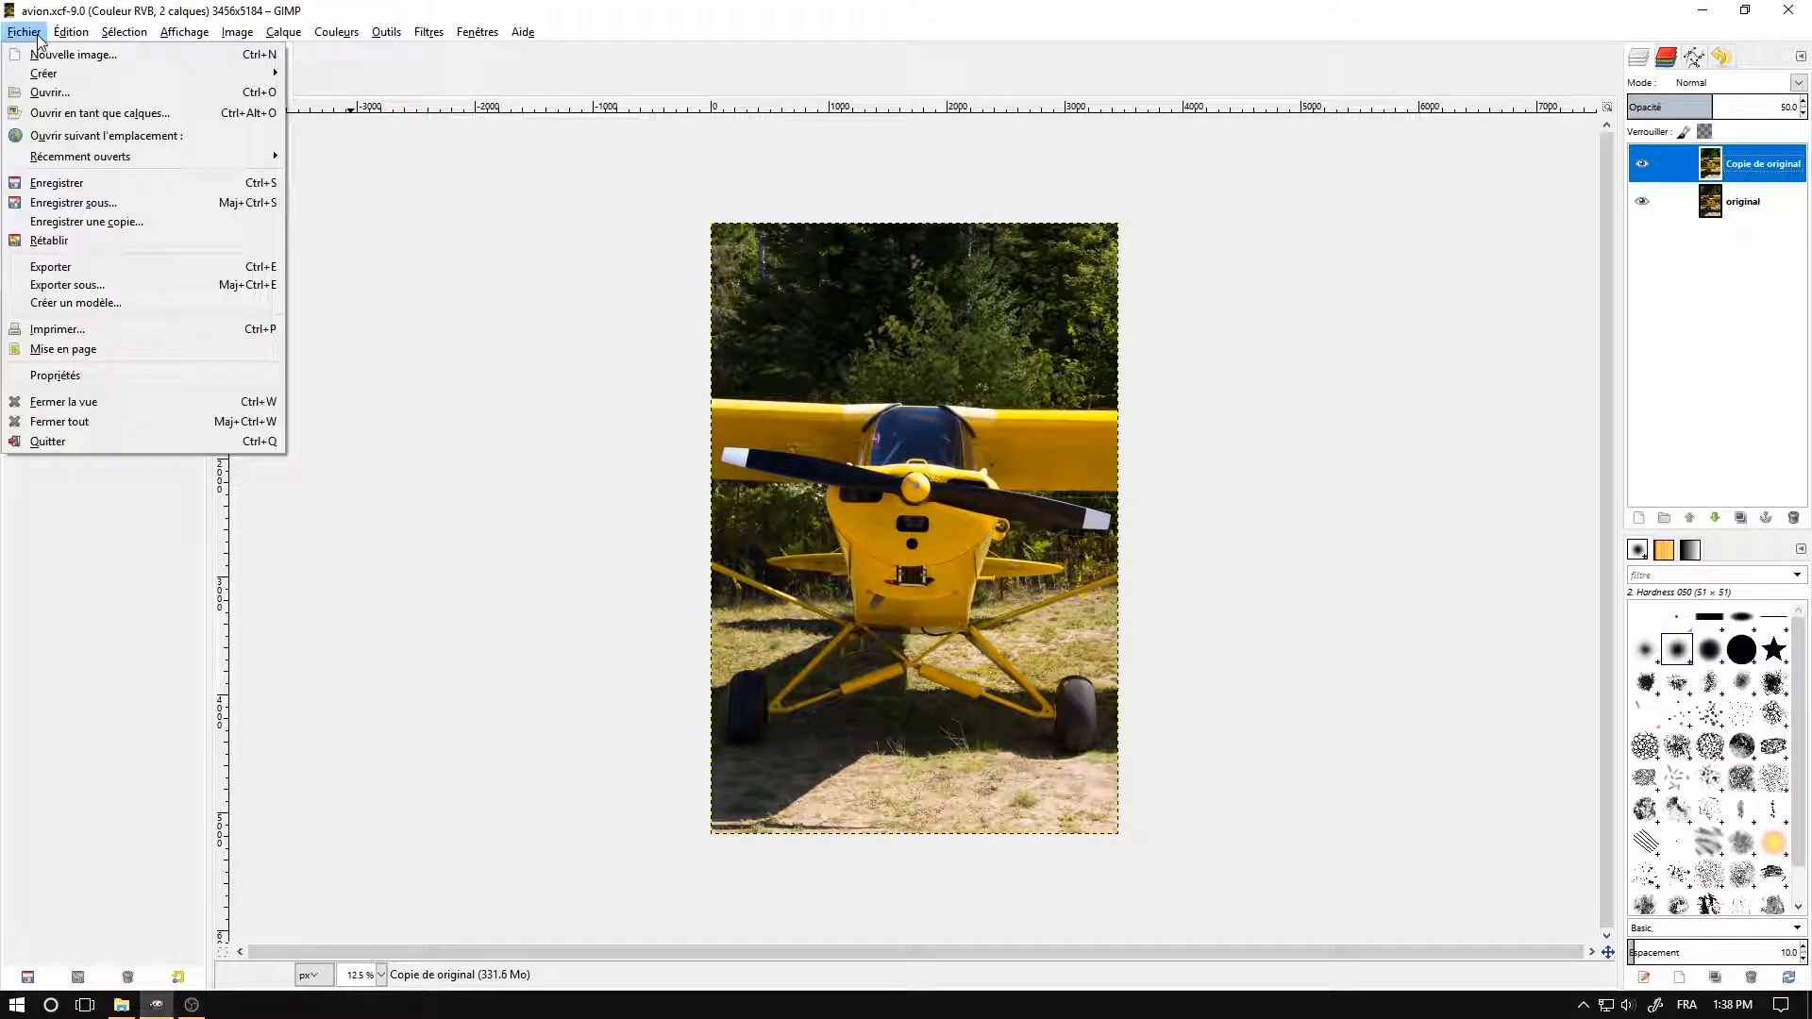
{"action": "left_click", "coordinate": [183, 274]}
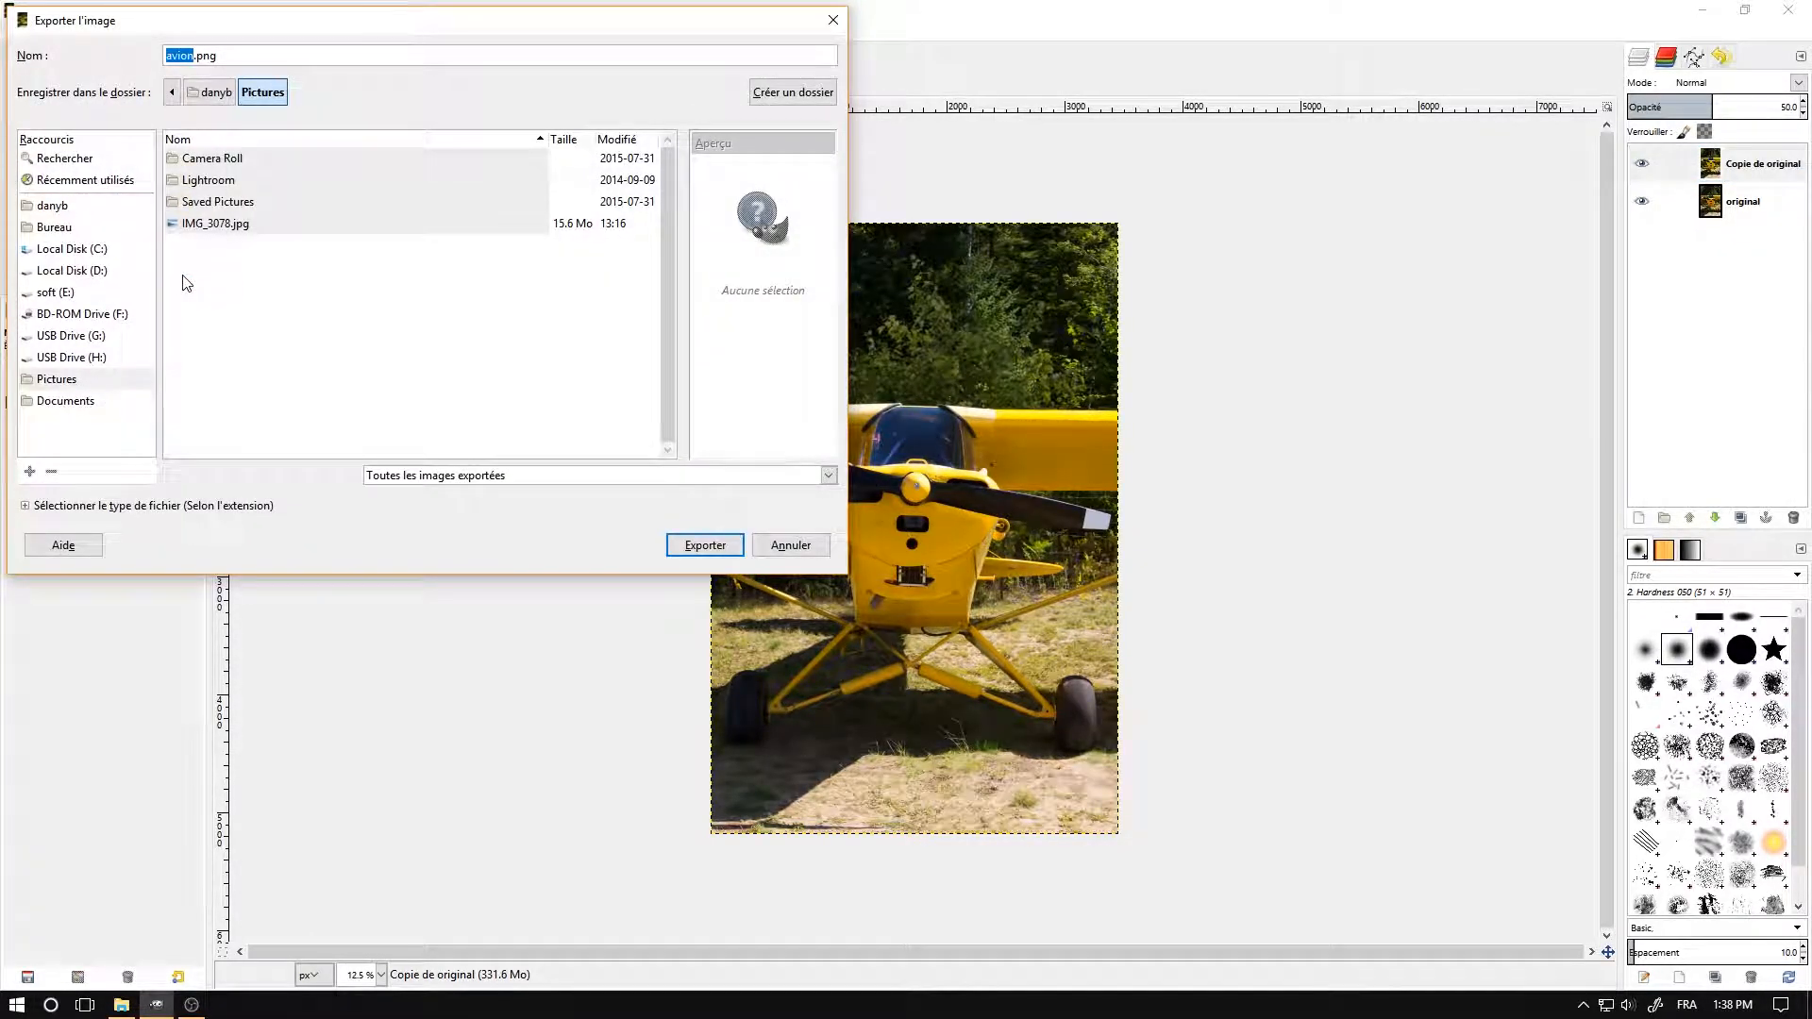
{"action": "left_click", "coordinate": [257, 55]}
{"action": "left_click", "coordinate": [25, 507]}
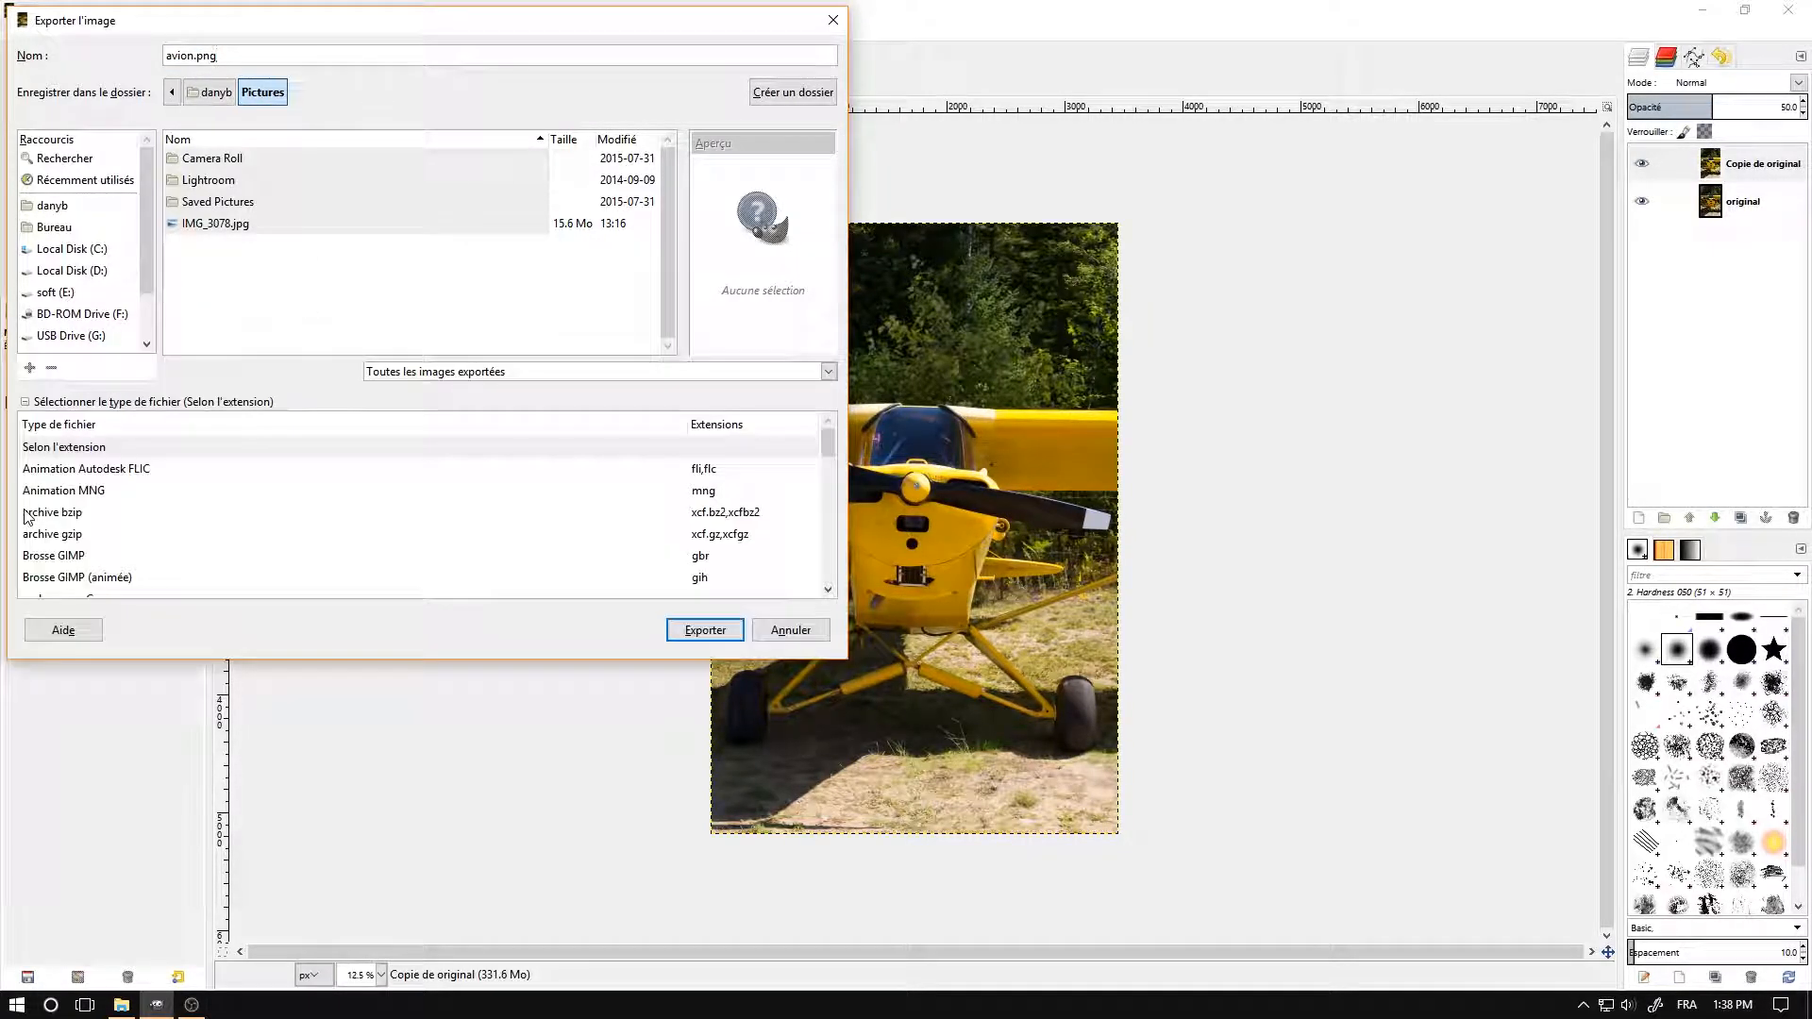
{"action": "left_click_drag", "start_coordinate": [825, 453], "coordinate": [828, 512]}
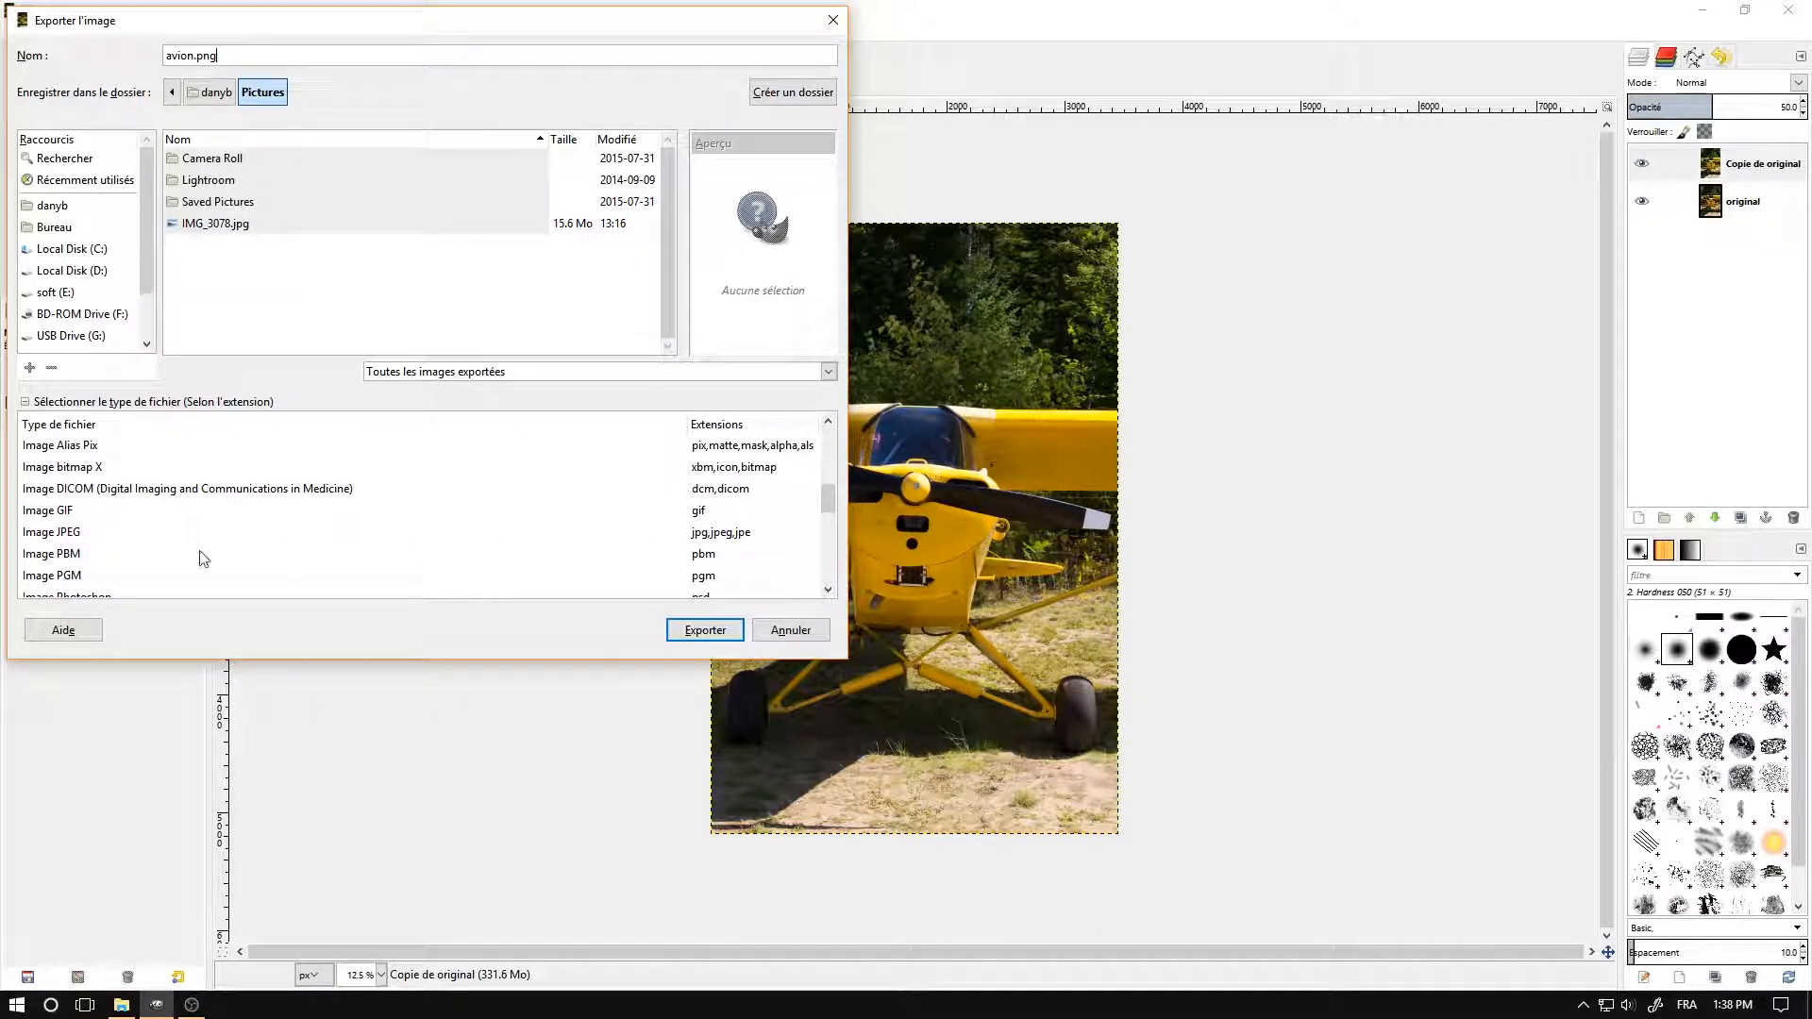
{"action": "left_click", "coordinate": [58, 534]}
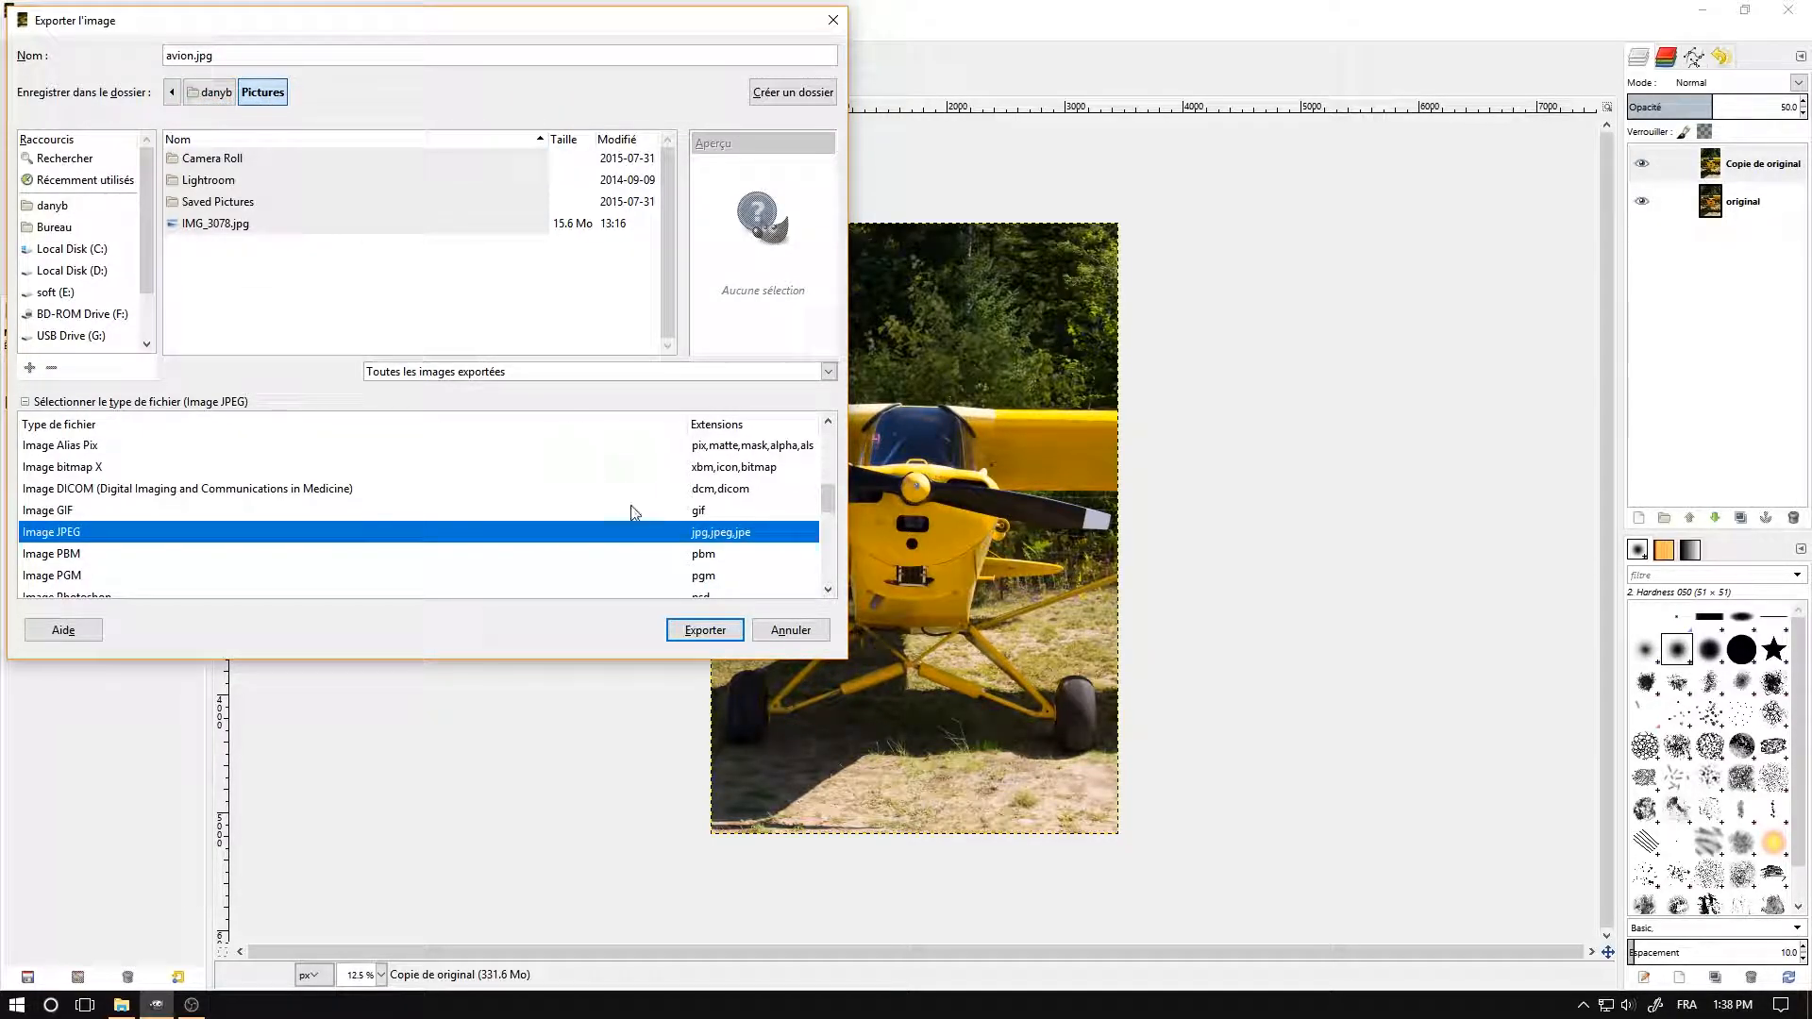
{"action": "left_click", "coordinate": [698, 631]}
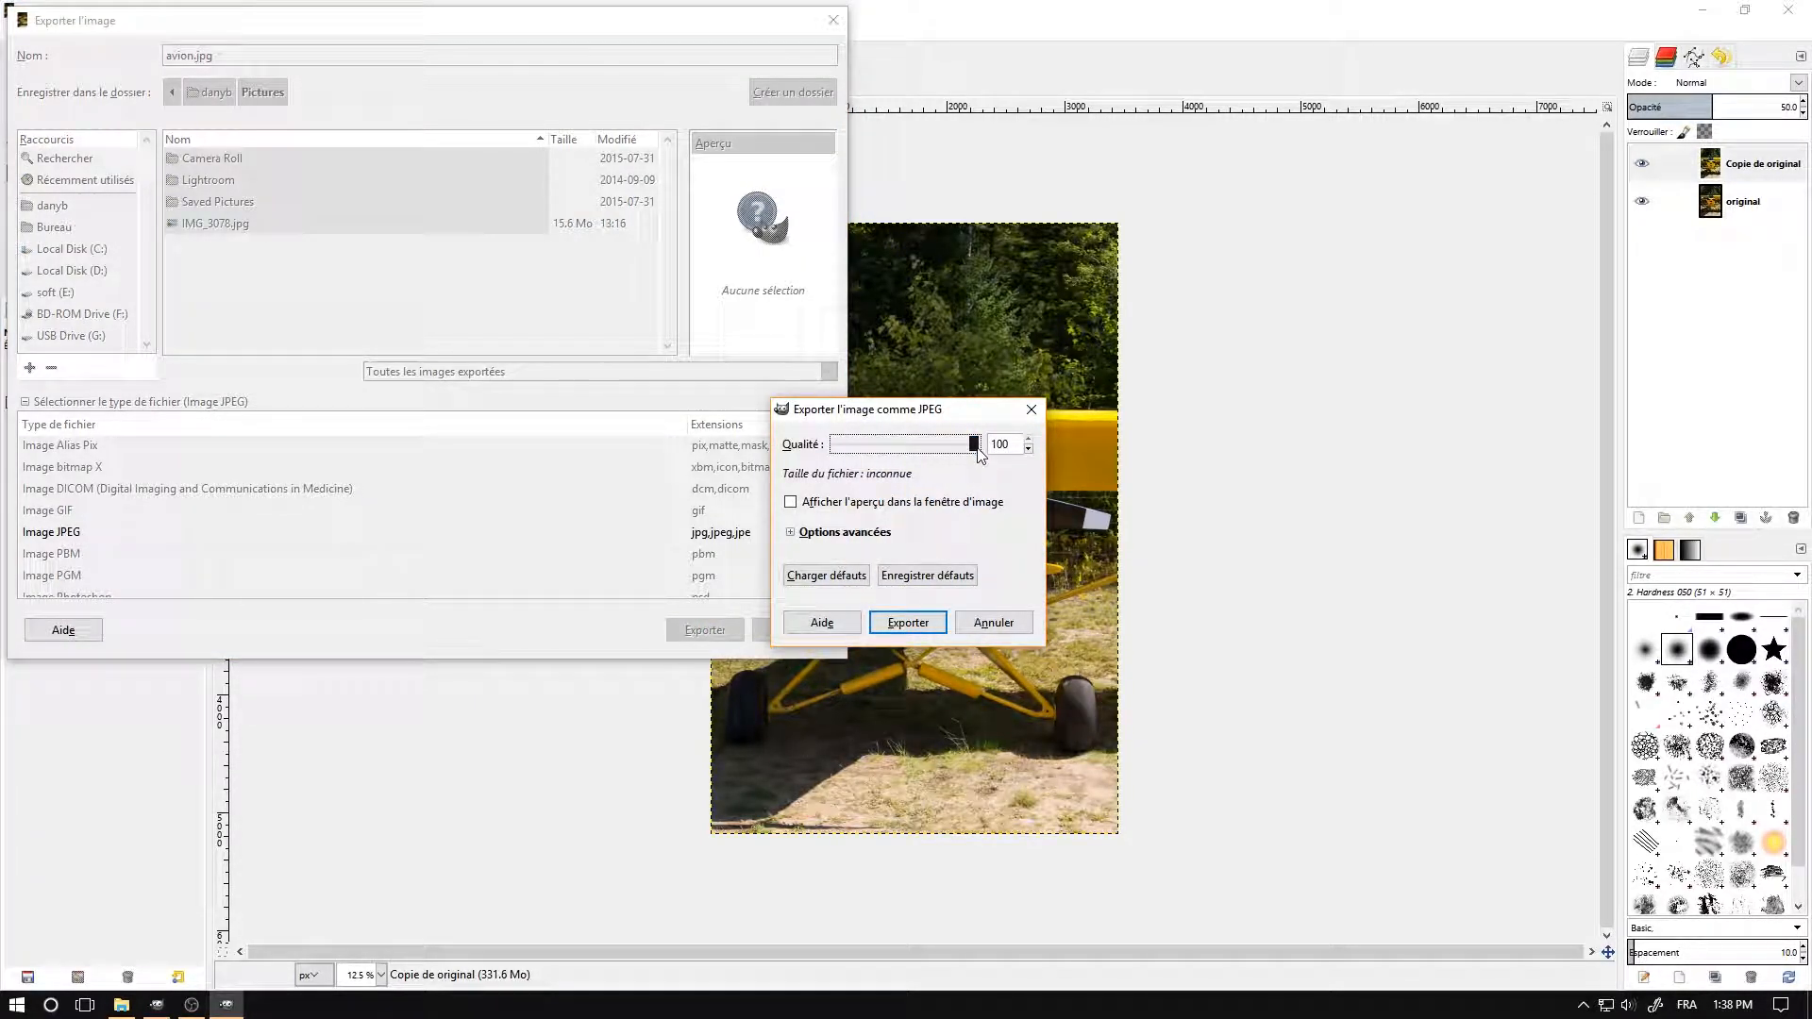
Try a JPEG quality of 86, set it back to 100, and export the image
{"action": "key", "text": "Tab"}
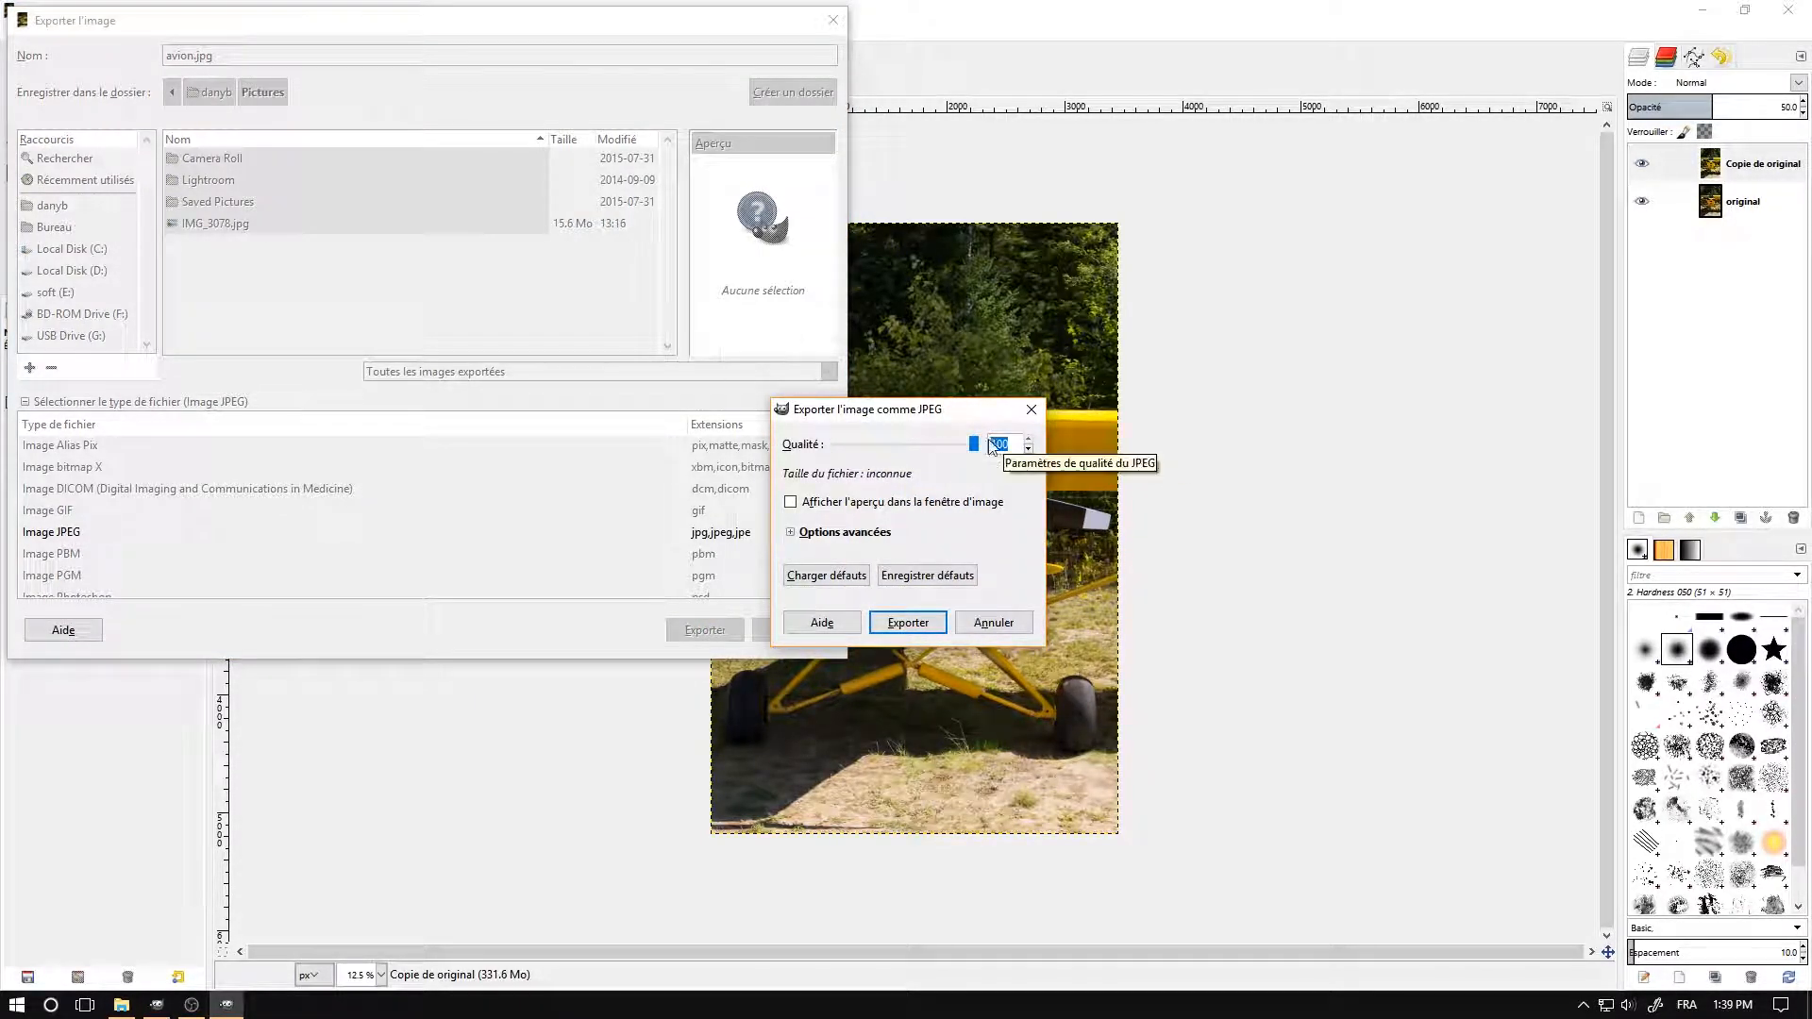
{"action": "left_click_drag", "start_coordinate": [976, 452], "coordinate": [954, 456]}
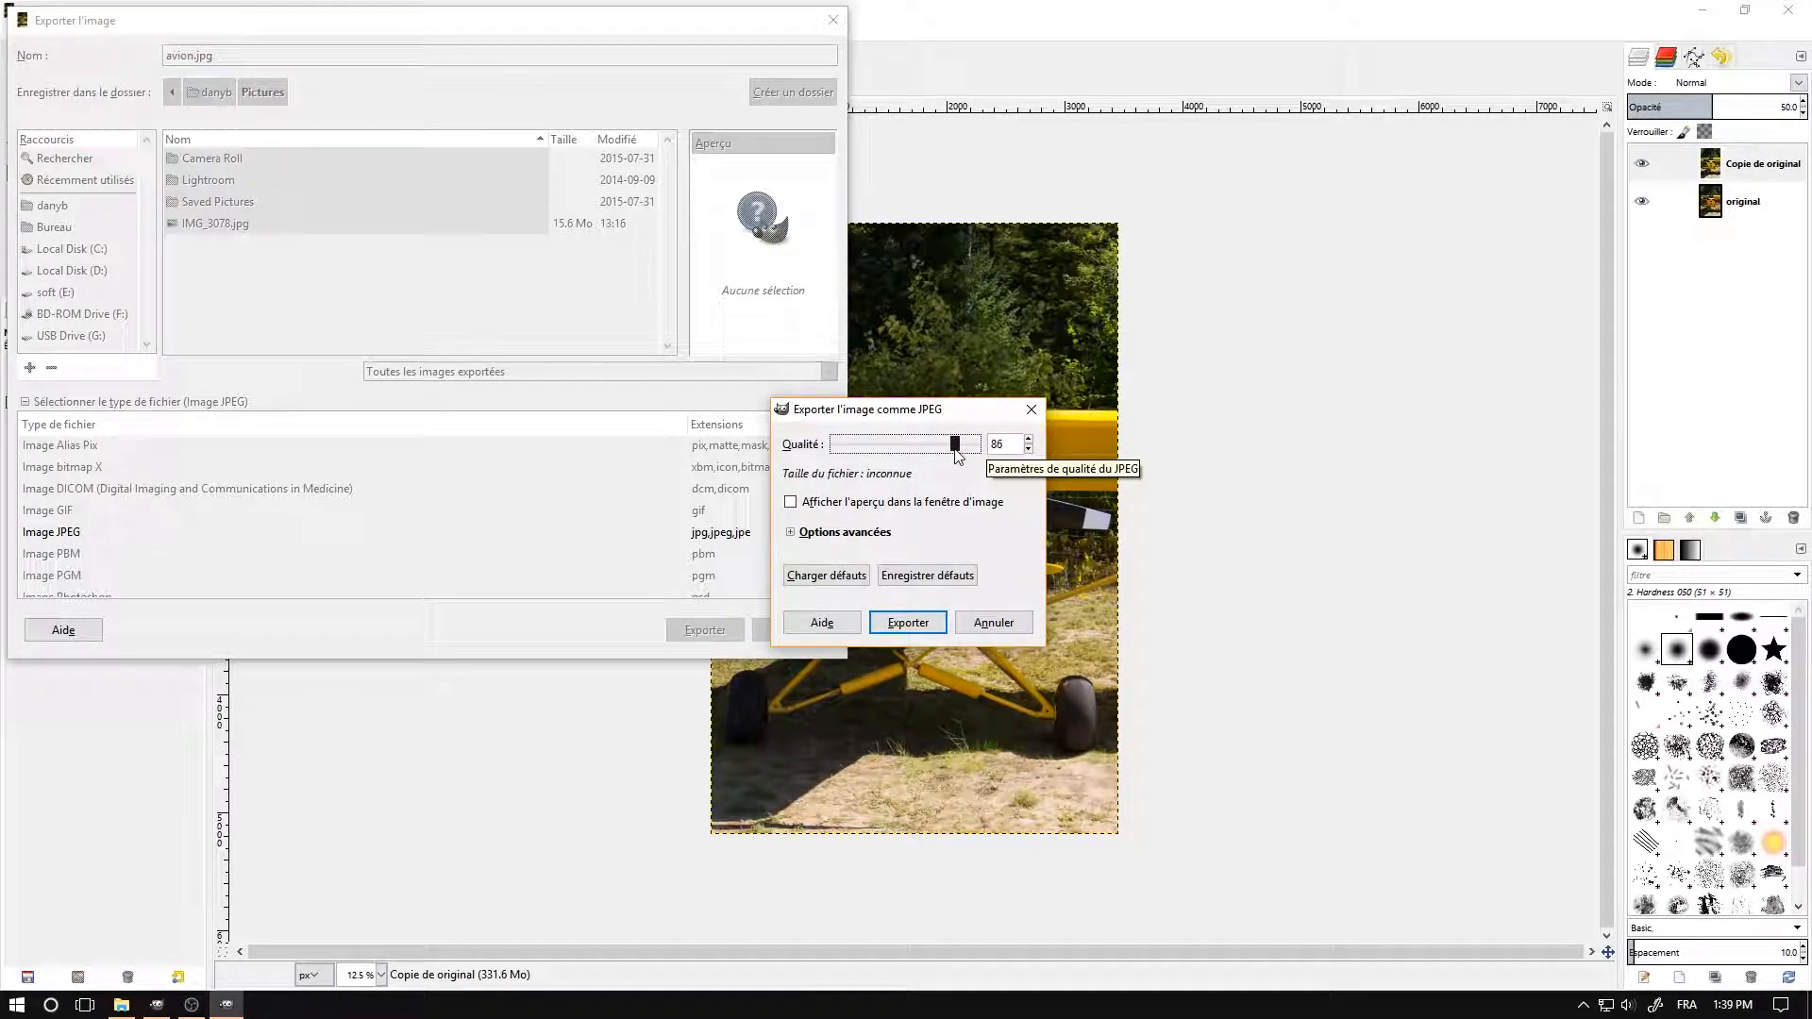
{"action": "left_click_drag", "start_coordinate": [958, 456], "coordinate": [981, 451]}
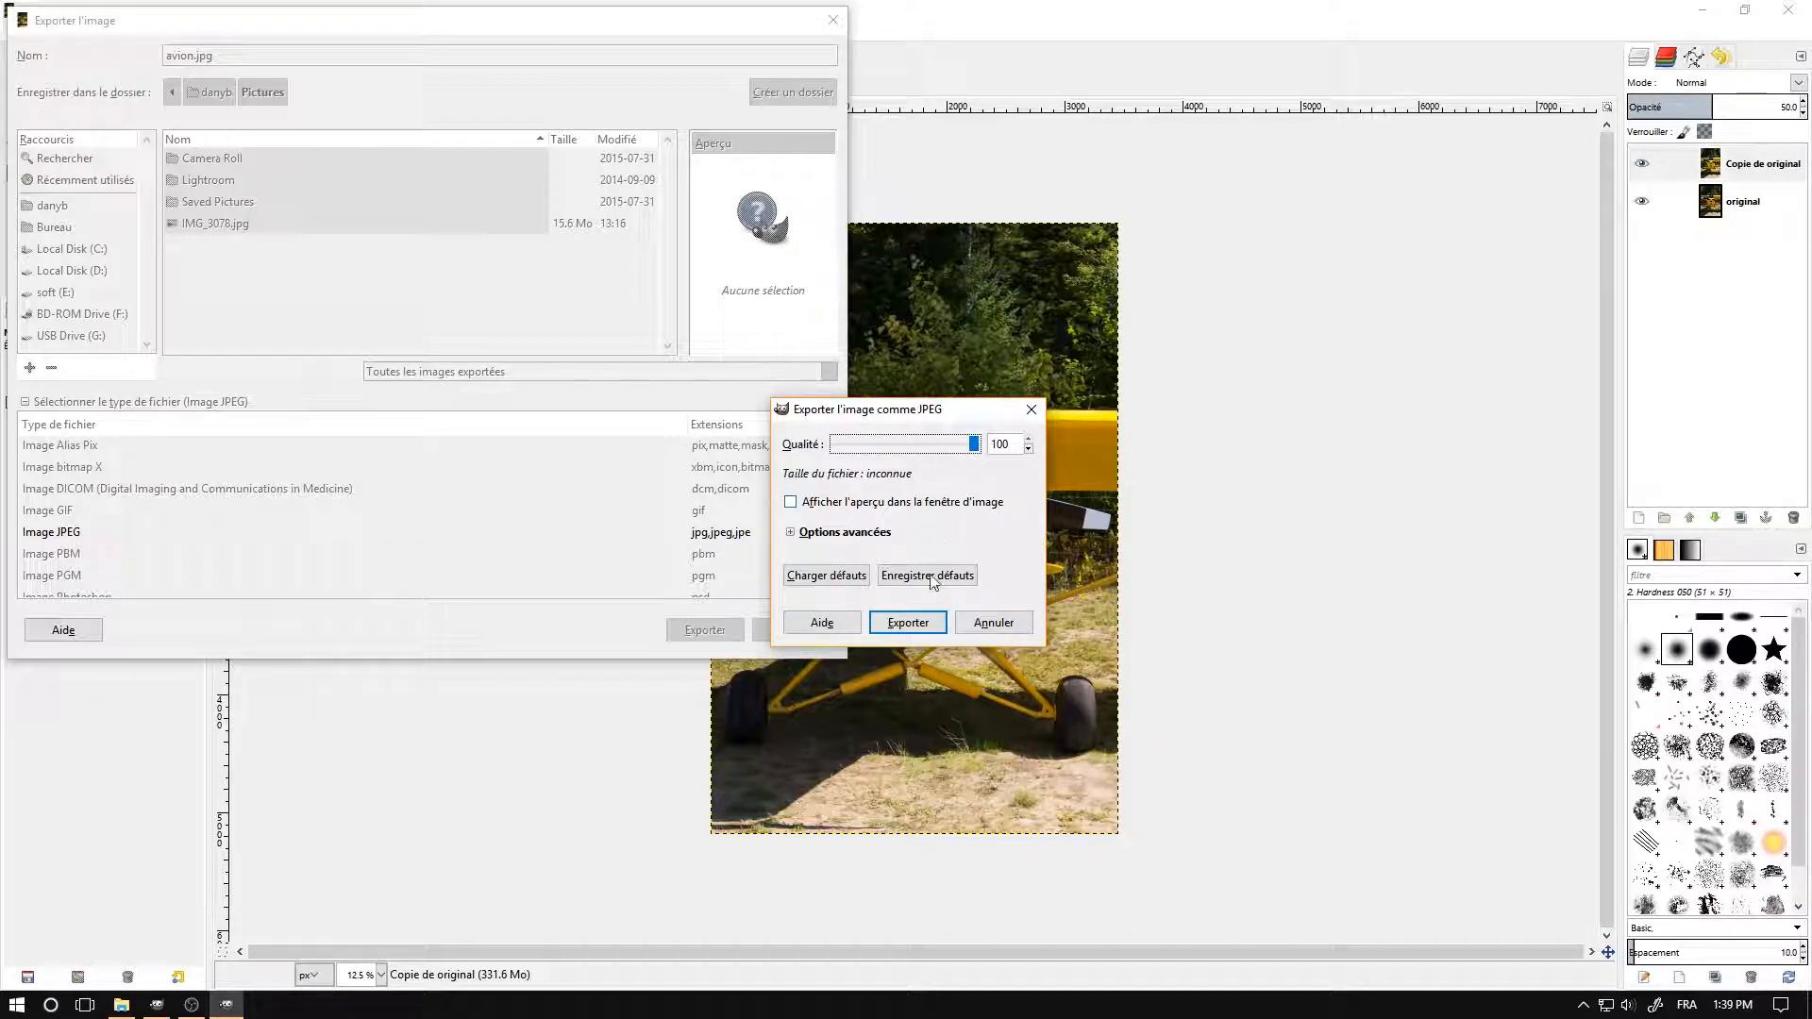
{"action": "left_click", "coordinate": [908, 623]}
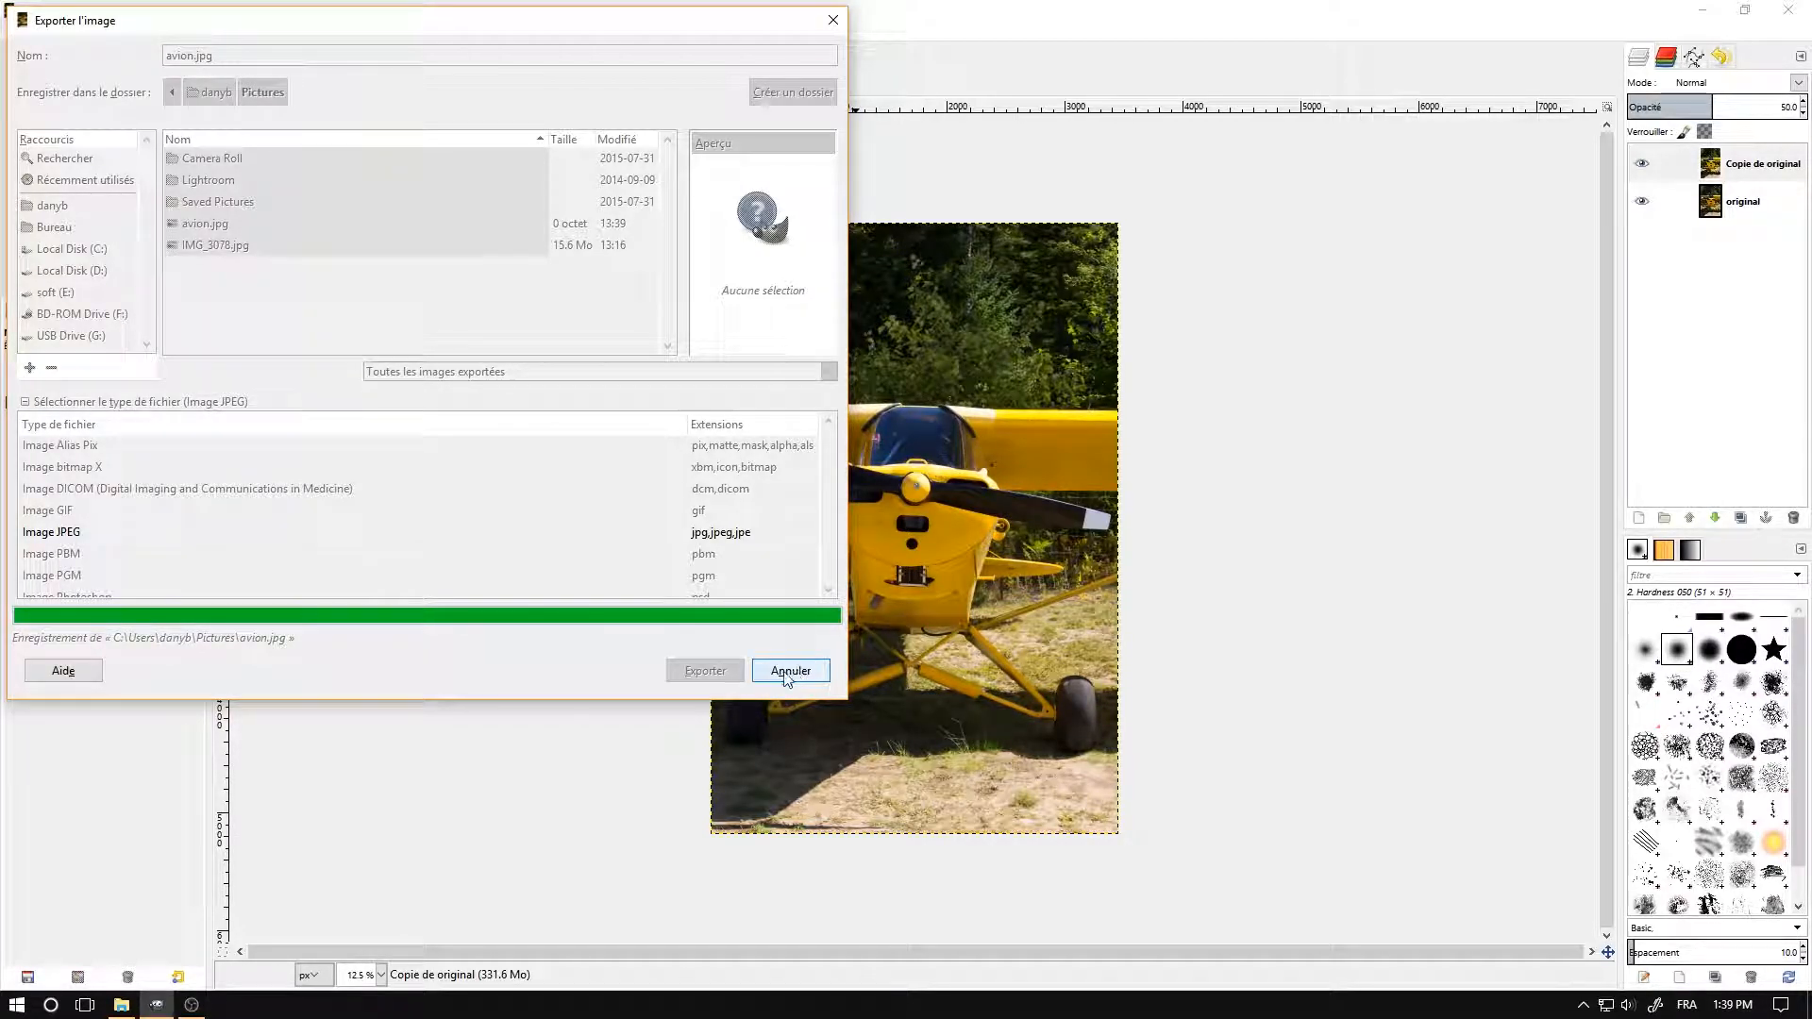
Switch to File Explorer, maximize the Pictures folder, and compare the details of avion.jpg with those of IMG_3078.jpg
{"action": "left_click", "coordinate": [121, 1004]}
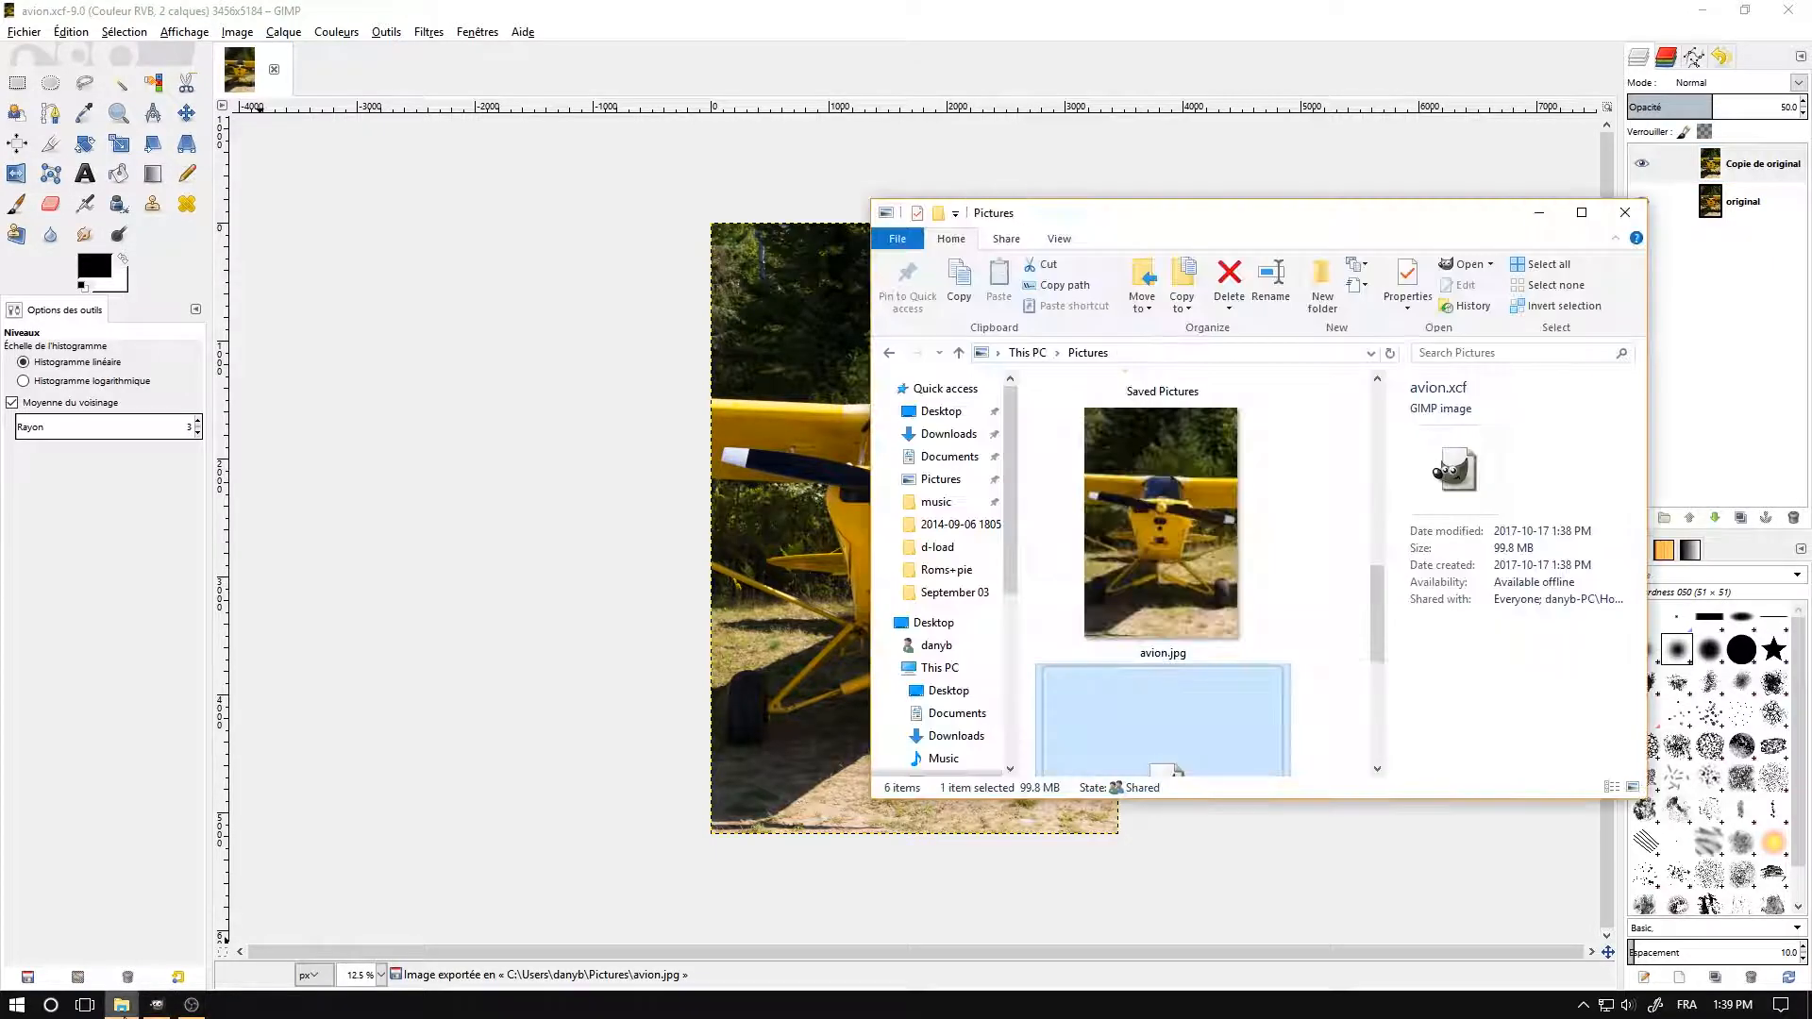
{"action": "left_click_drag", "start_coordinate": [1376, 627], "coordinate": [1368, 726]}
{"action": "left_click", "coordinate": [1157, 734]}
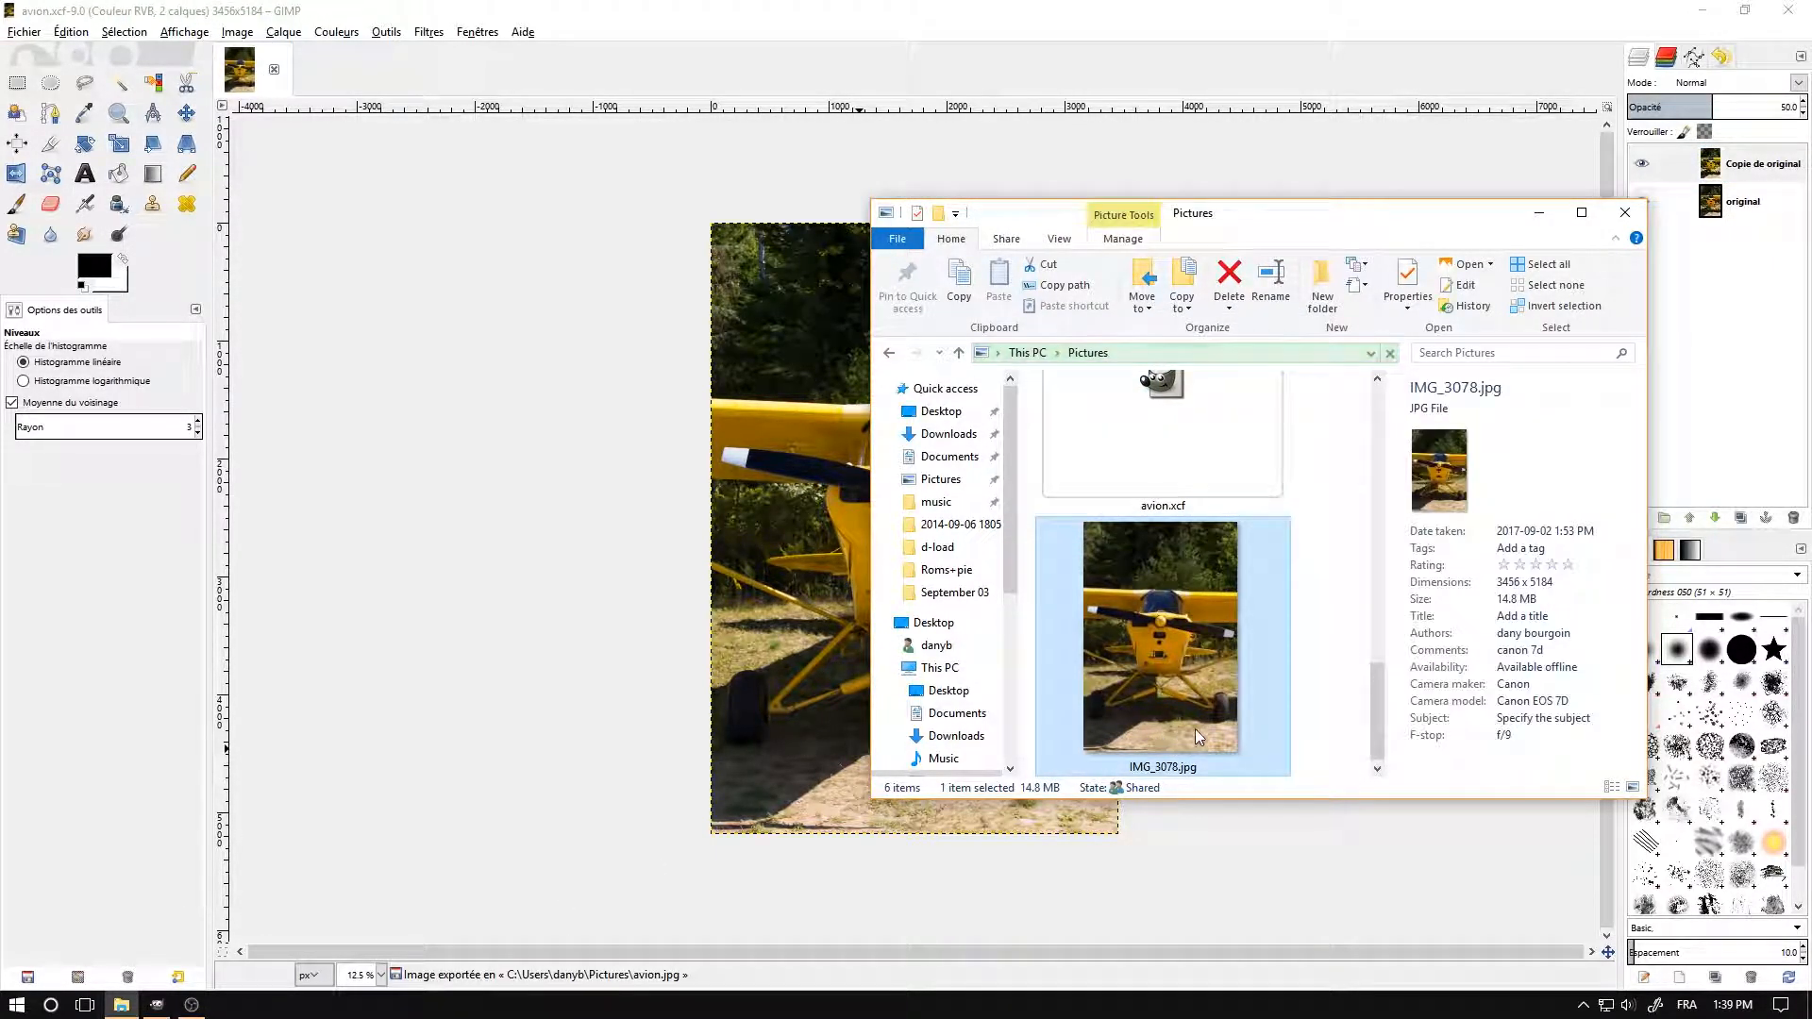
{"action": "left_click", "coordinate": [1582, 212]}
{"action": "left_click", "coordinate": [1072, 349]}
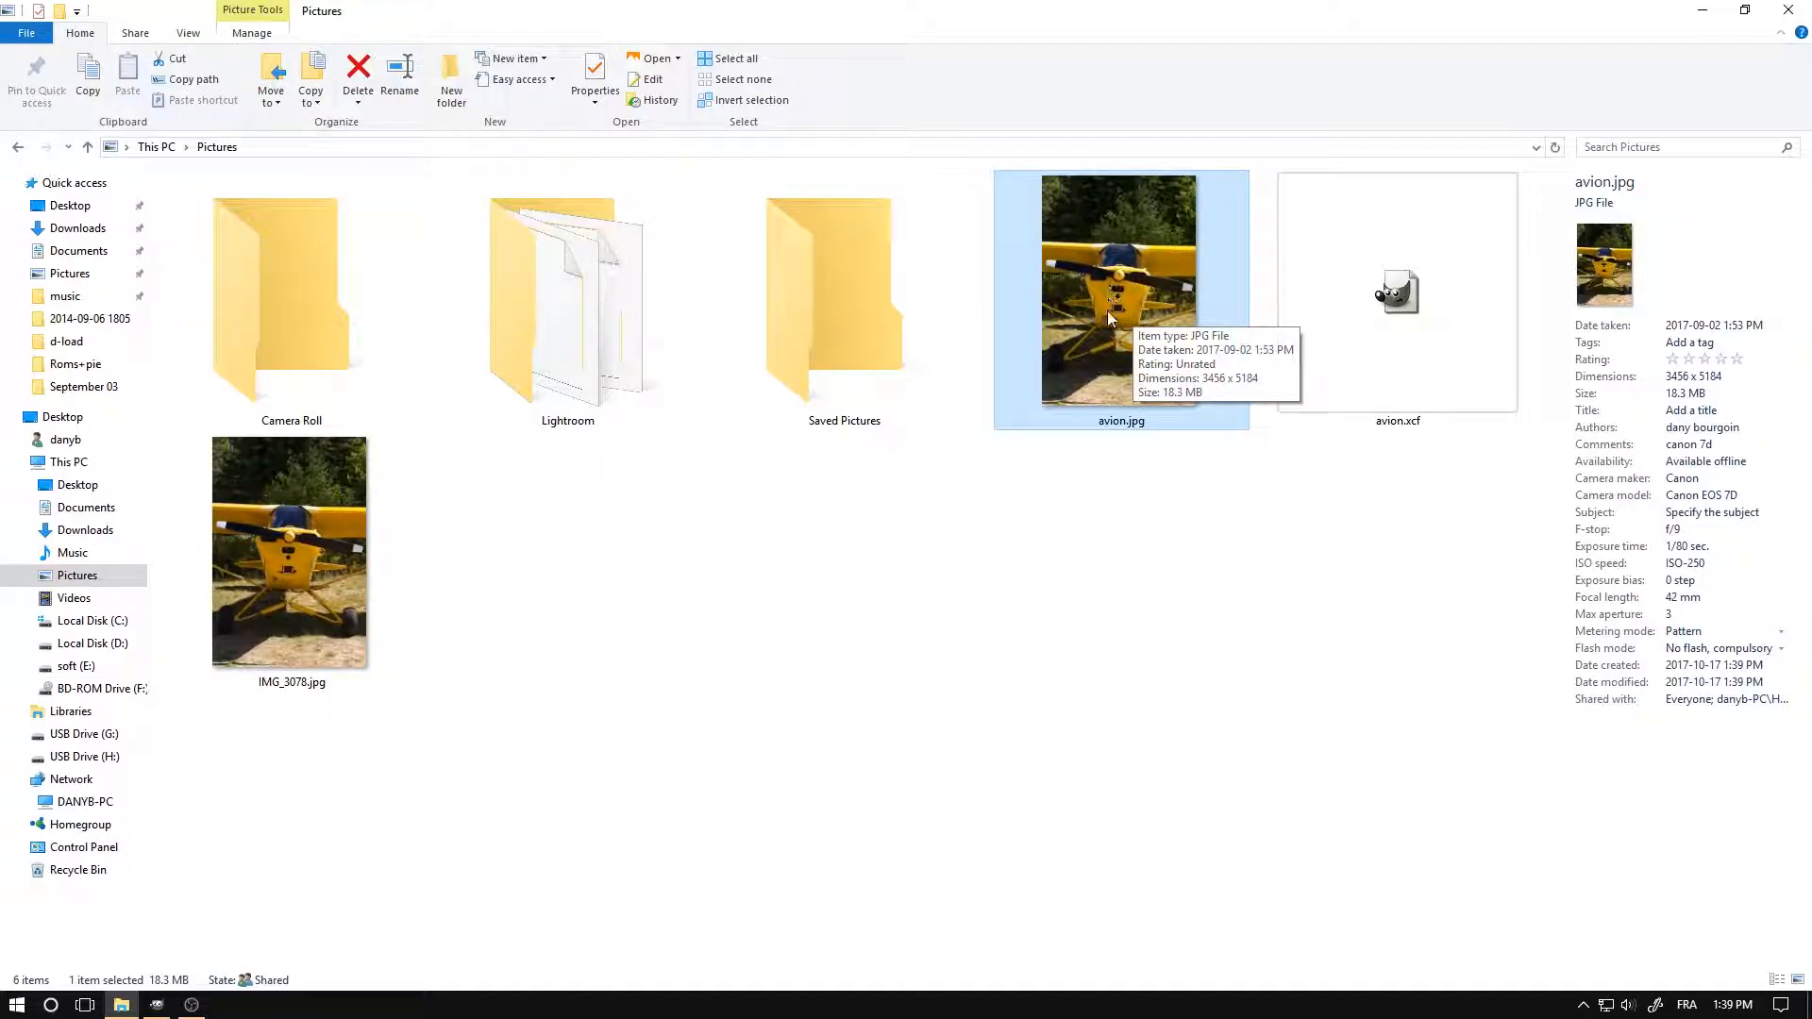
{"action": "left_click", "coordinate": [300, 626]}
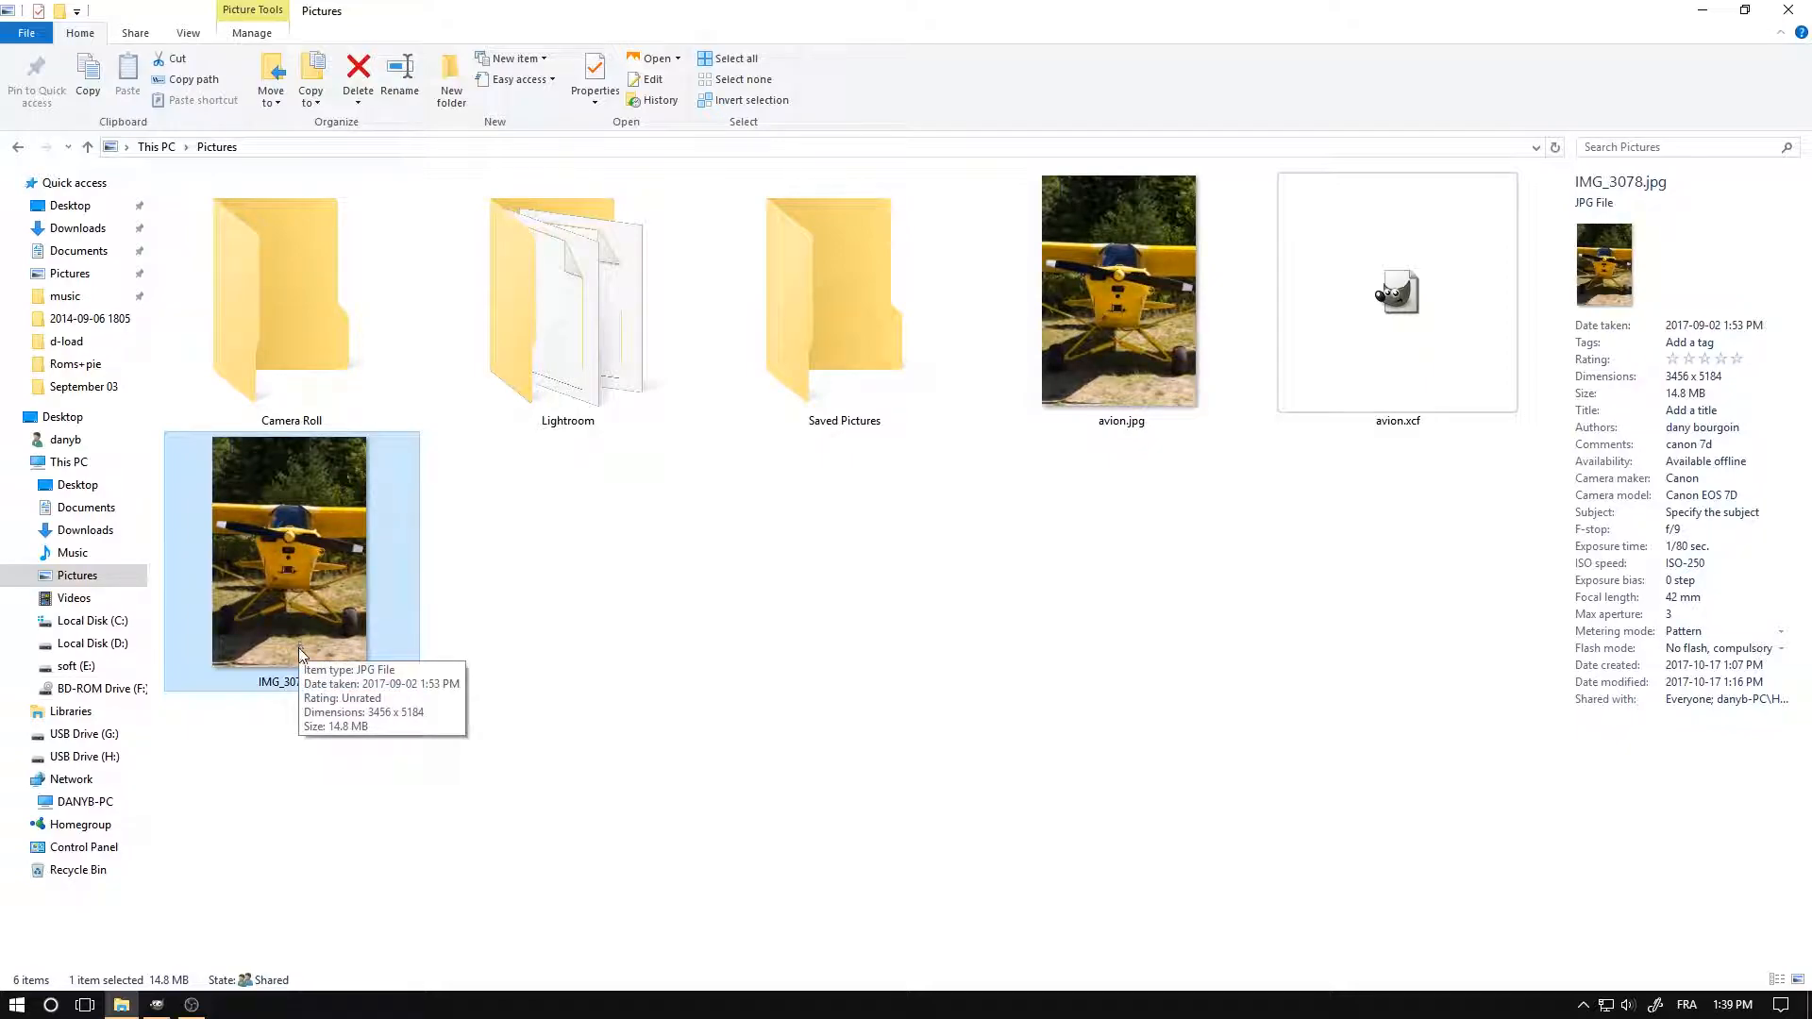
{"action": "left_click", "coordinate": [475, 801]}
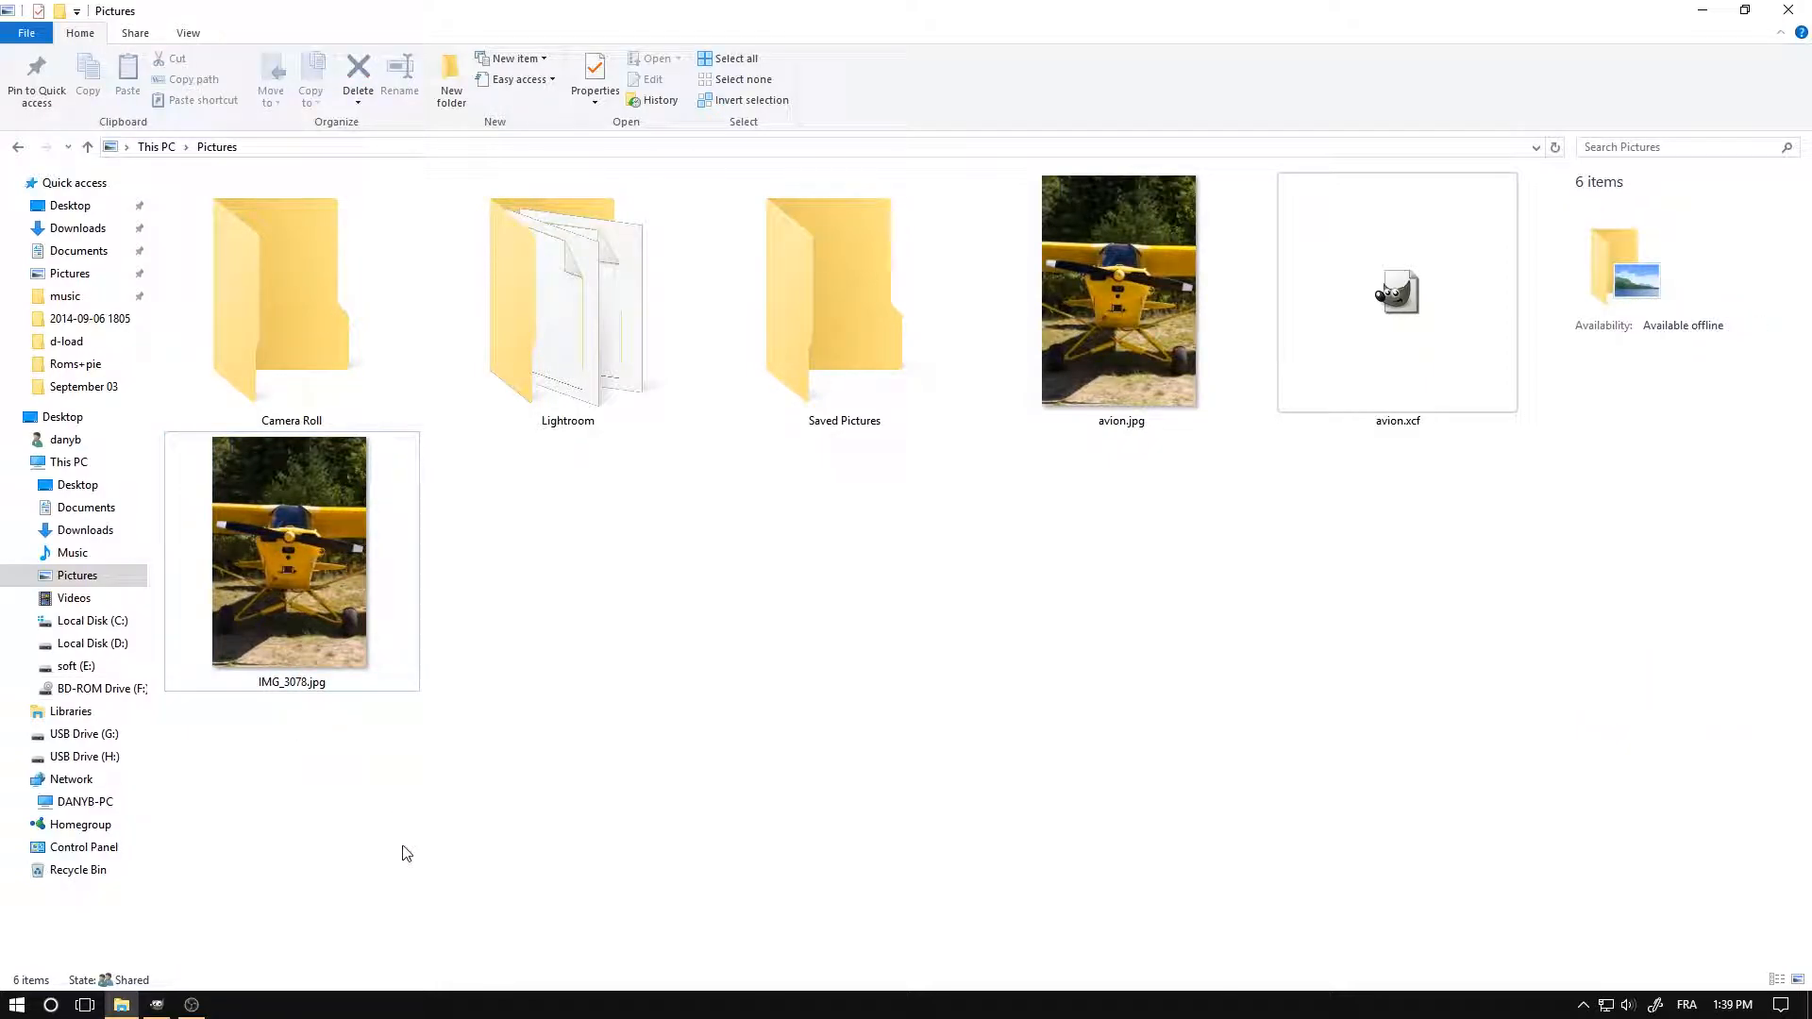